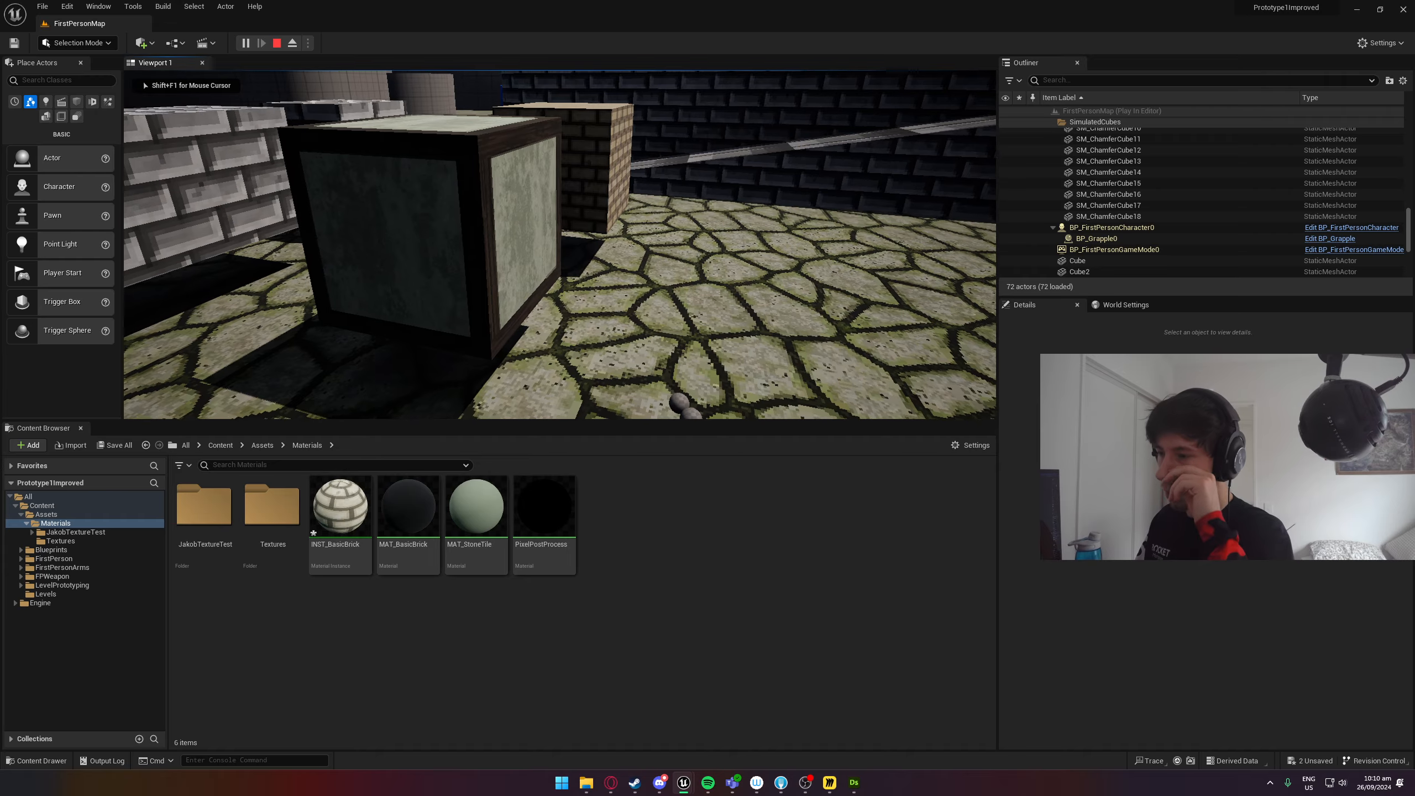
Inspect the framed stone cube in the running game from several angles and distances.
{"action": "key", "text": "d"}
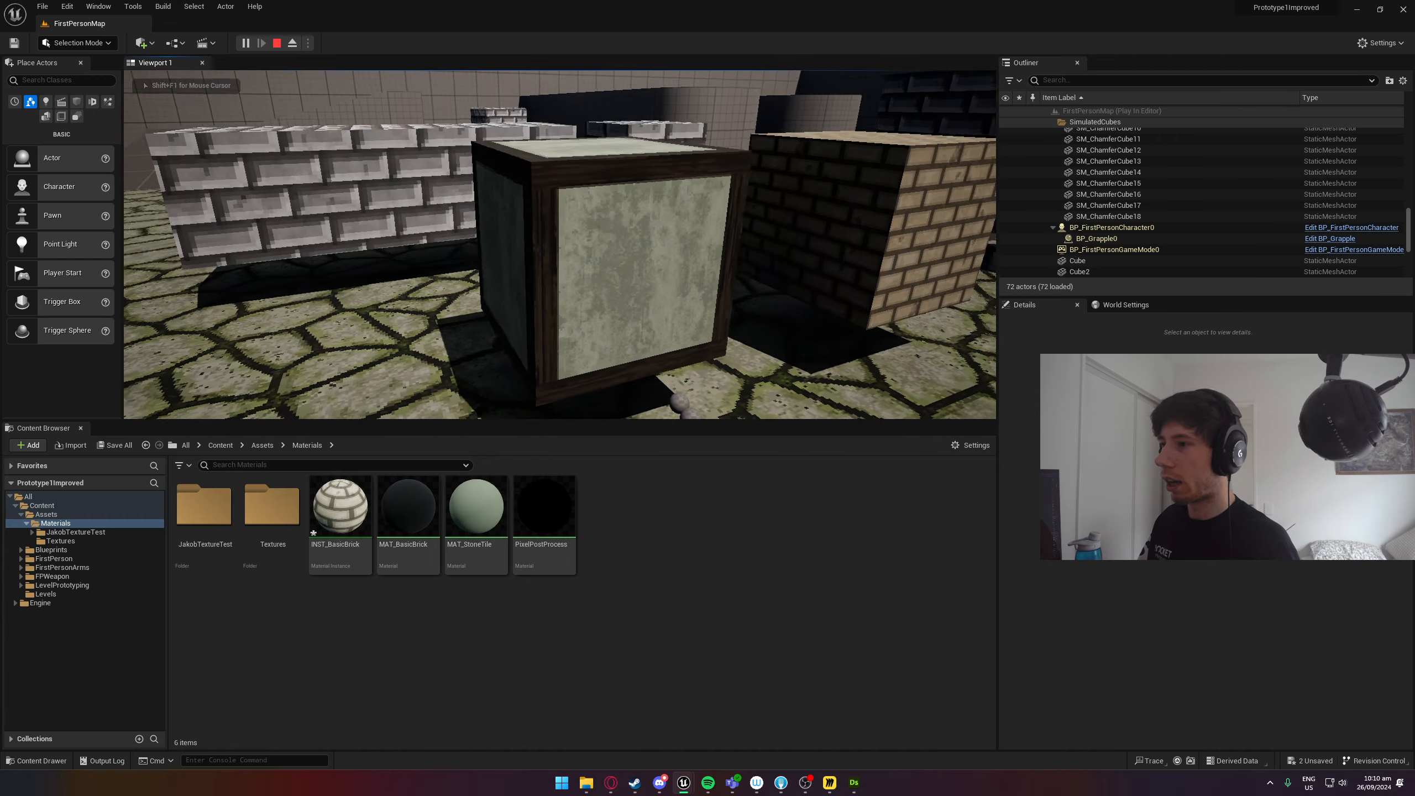
{"action": "key", "text": "w"}
{"action": "key", "text": "s"}
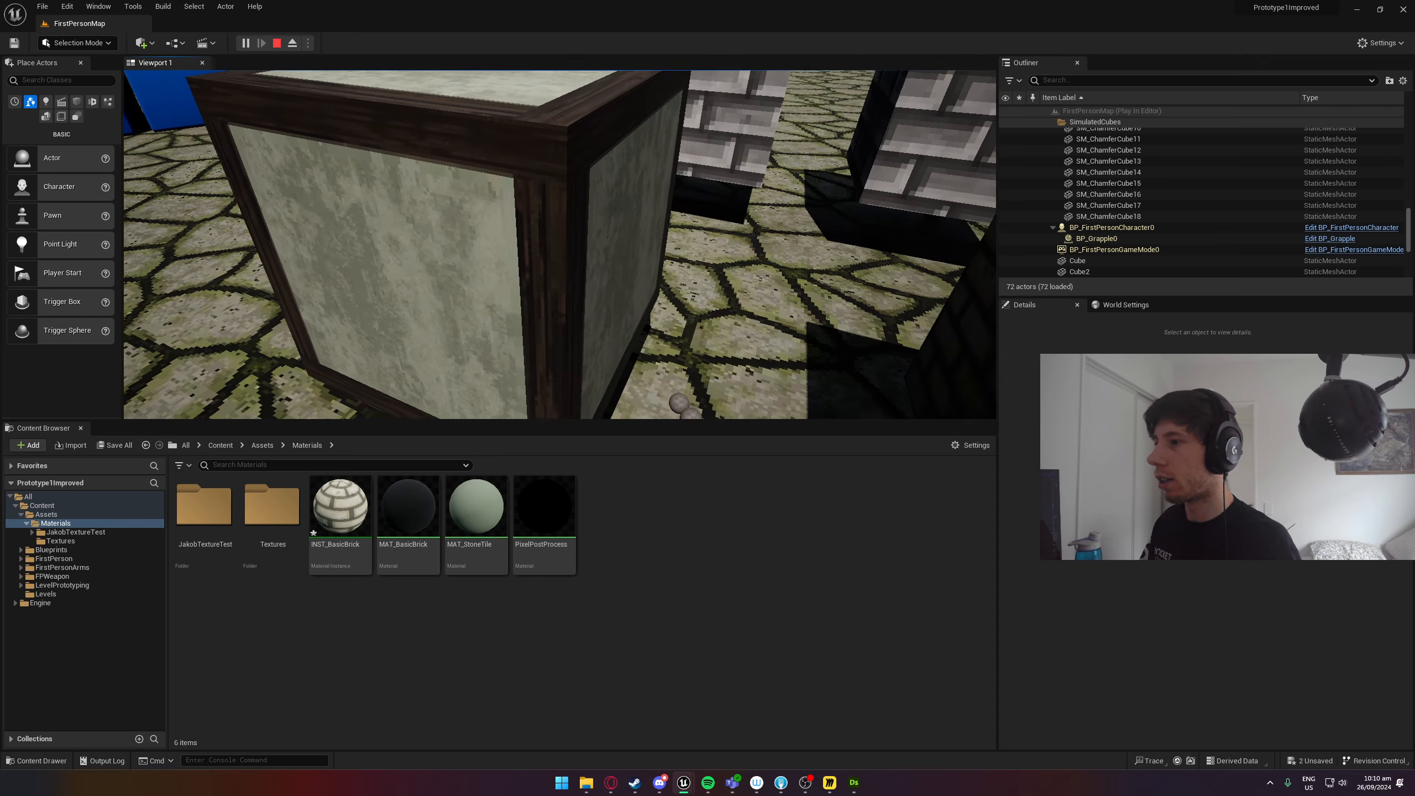
{"action": "key", "text": "s"}
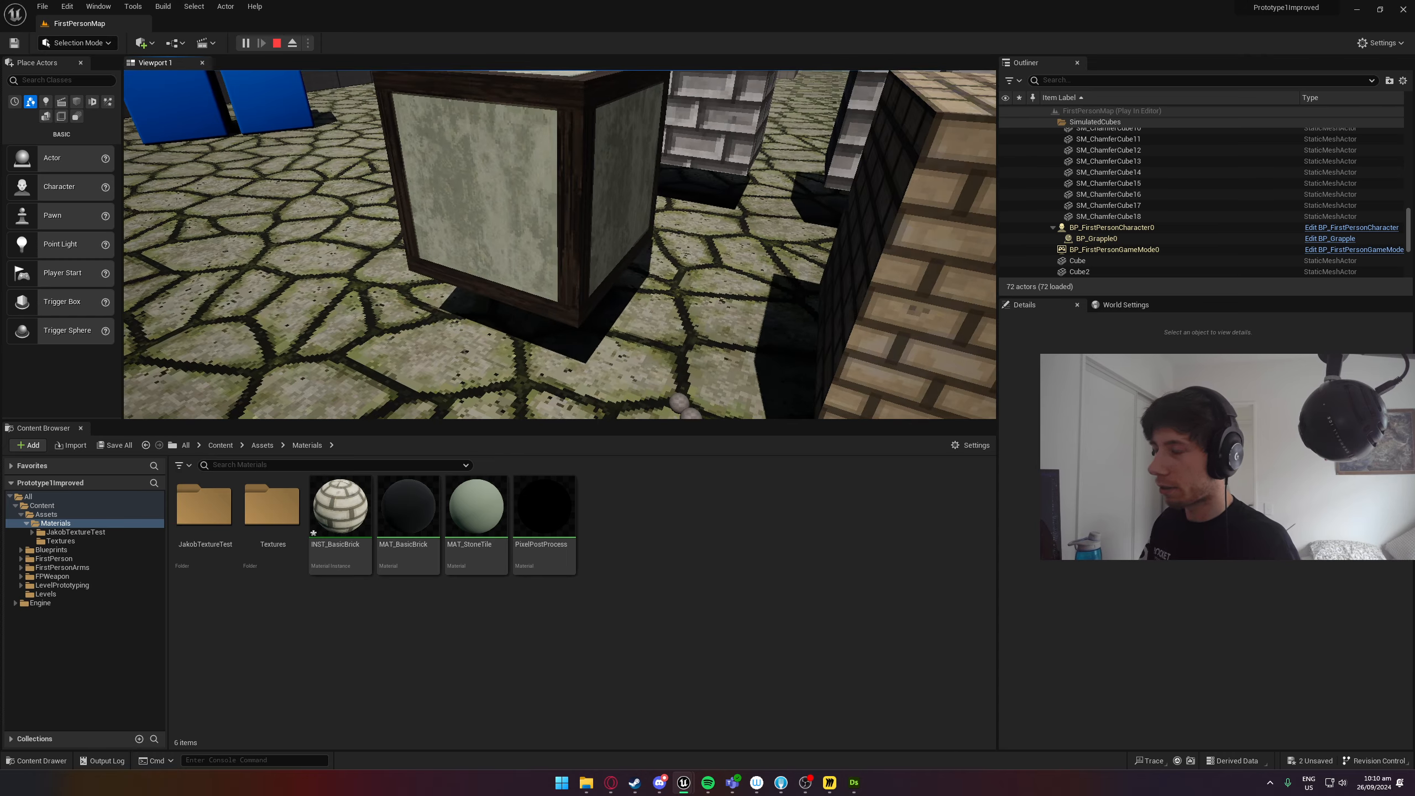
{"action": "key", "text": "w"}
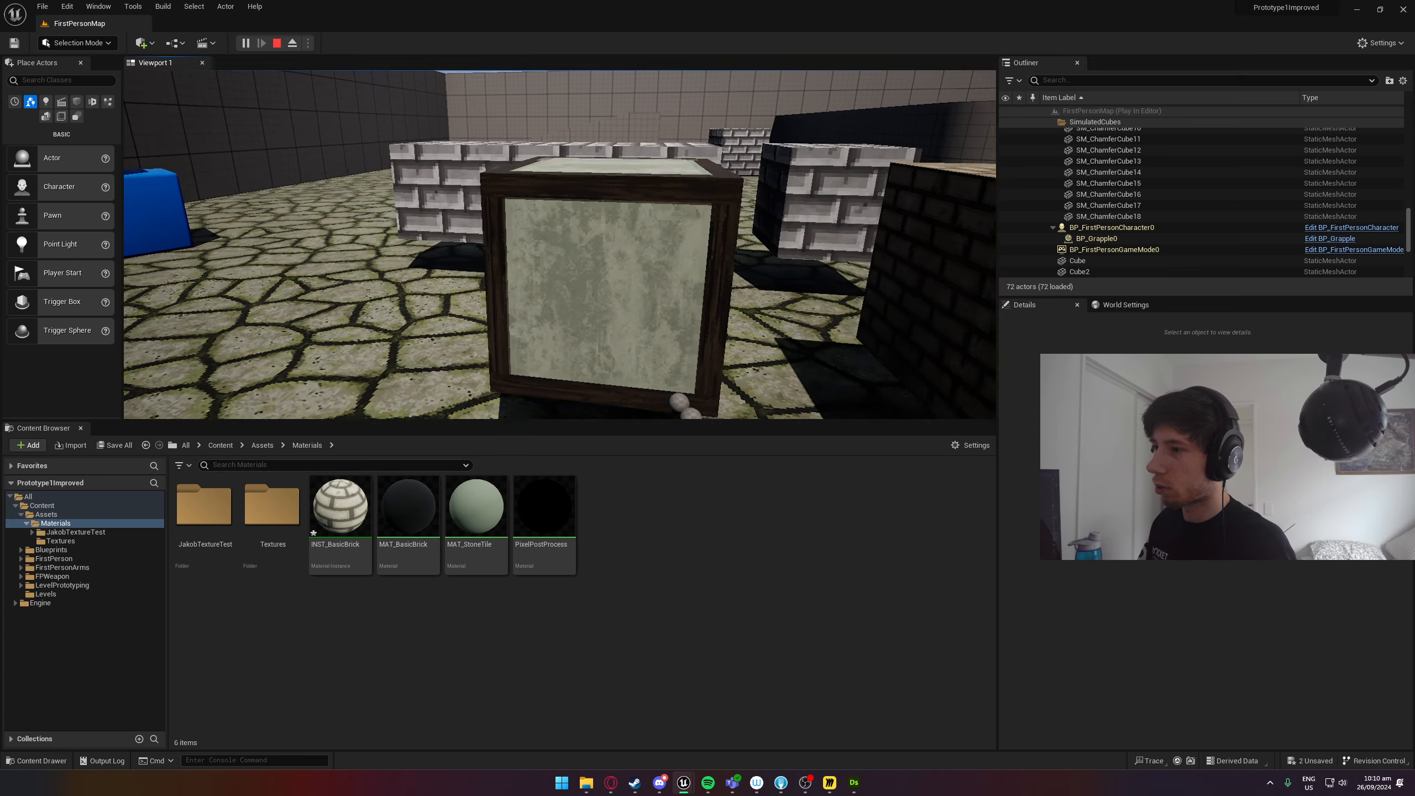
{"action": "key", "text": "s"}
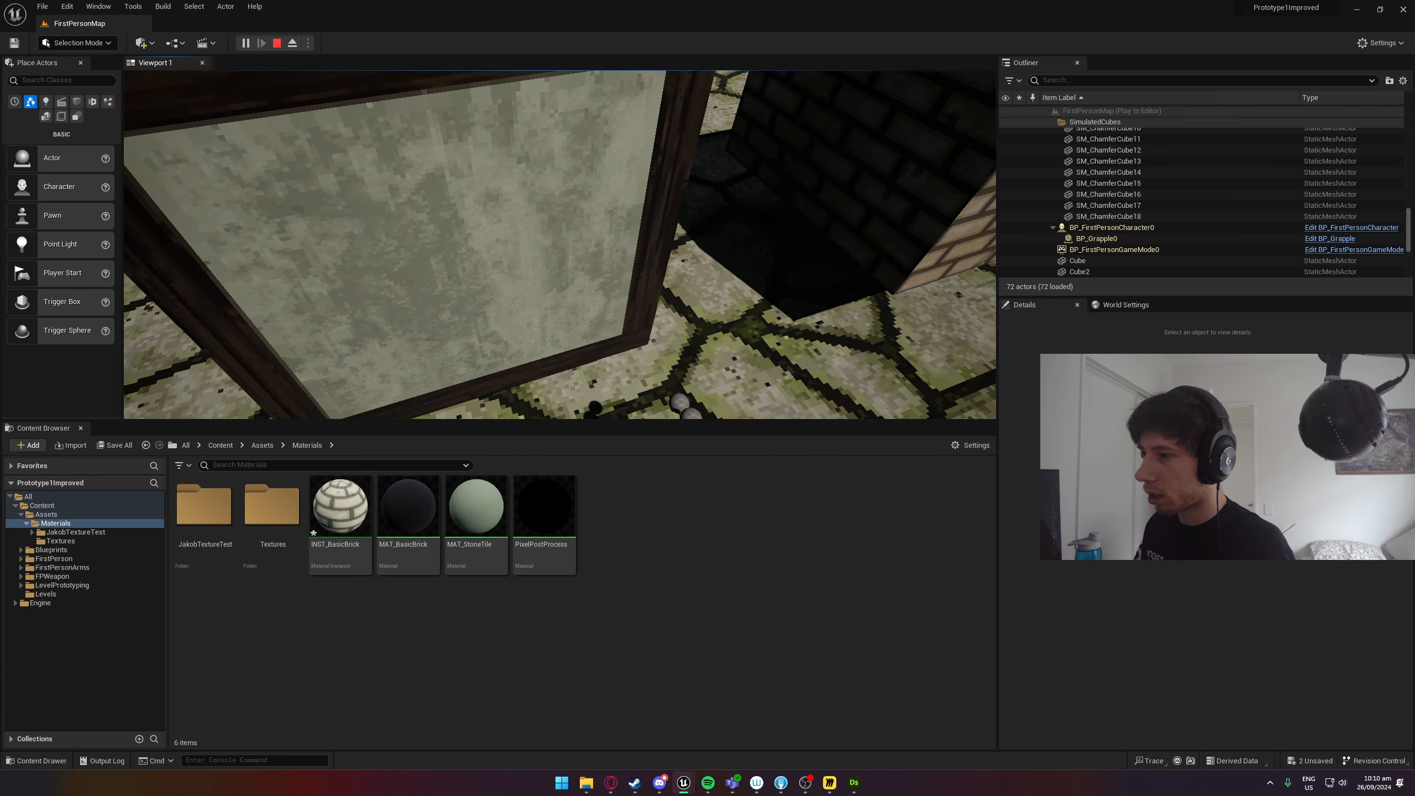
Open the project's Textures asset folder, then switch to File Explorer with an additional tab for browsing source files.
{"action": "key", "text": "shift+F1"}
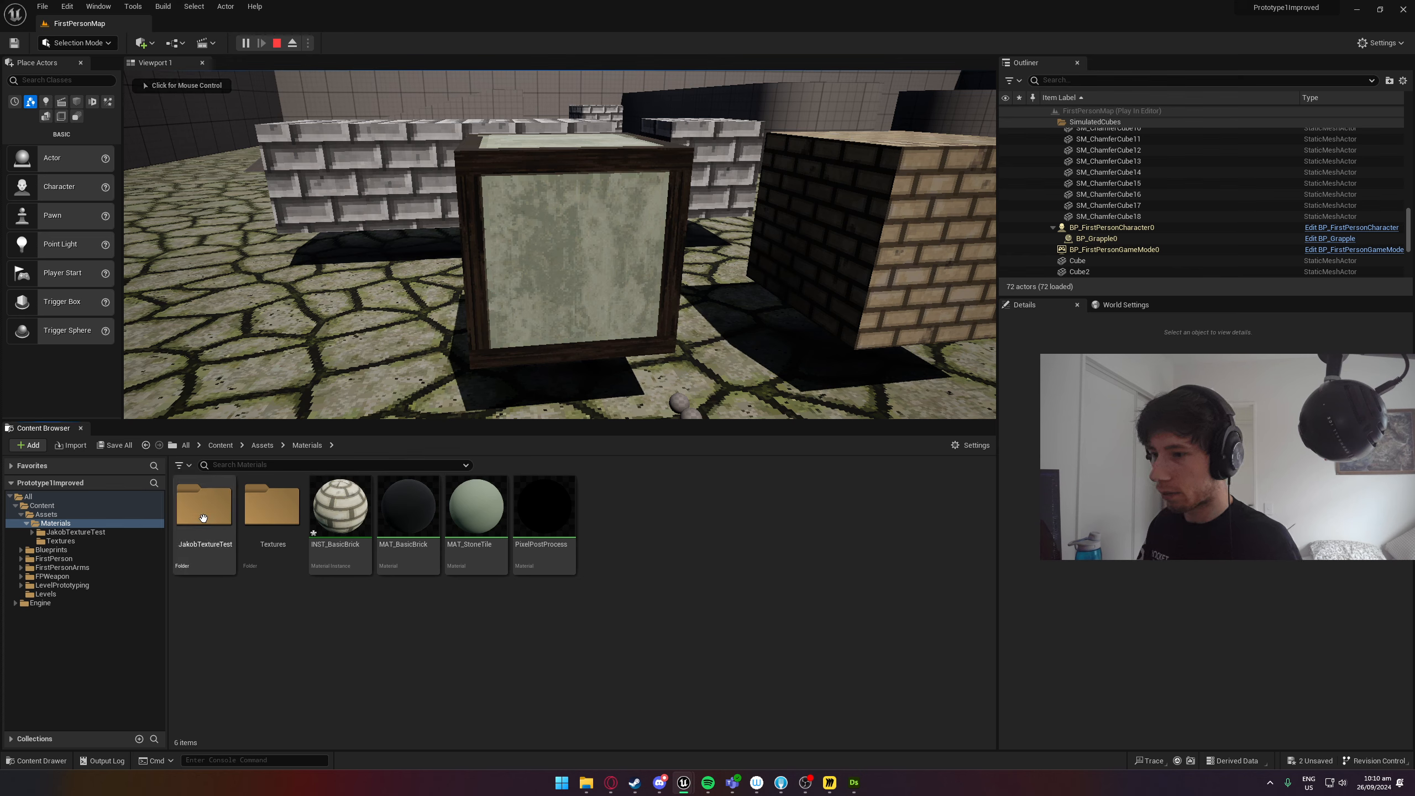
{"action": "double_click", "coordinate": [271, 505]}
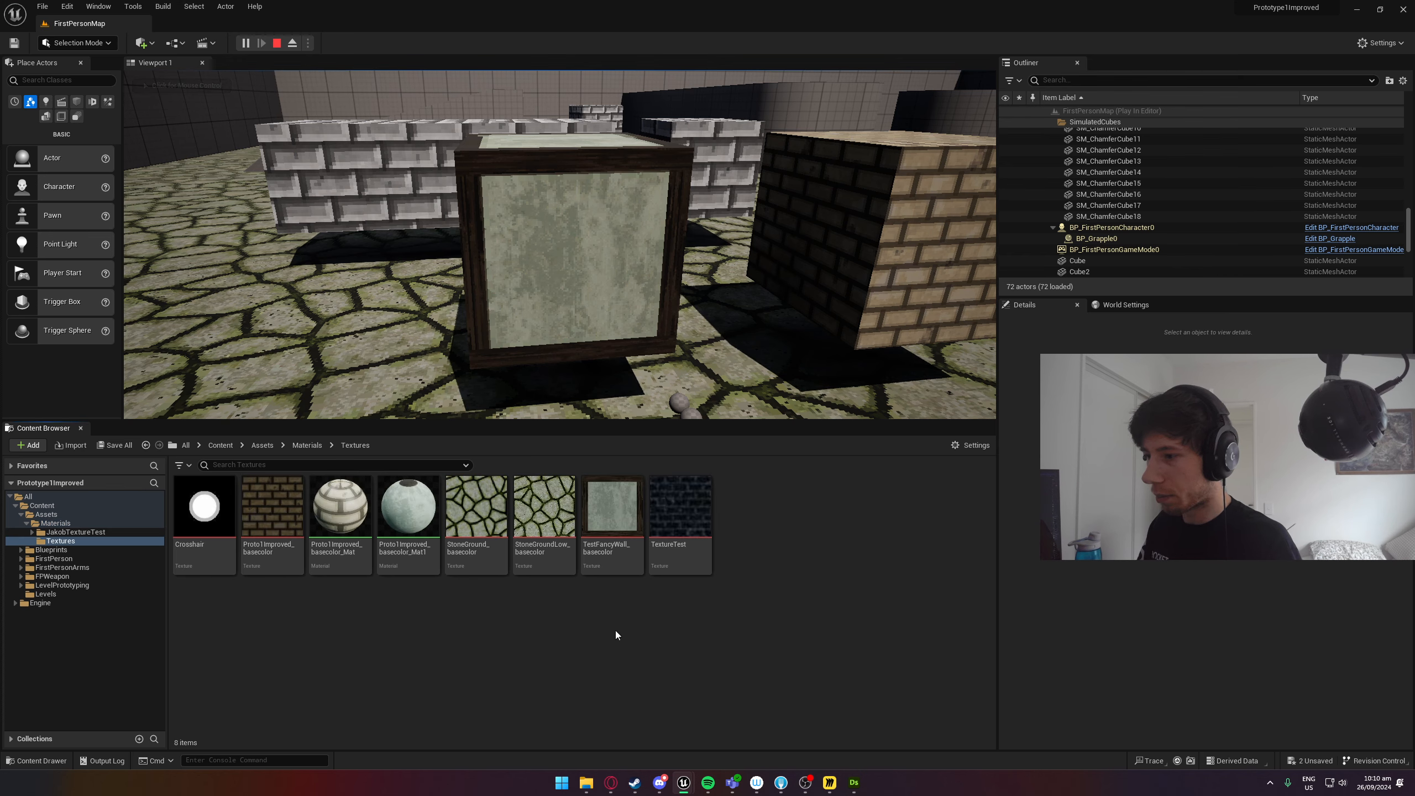
{"action": "left_click", "coordinate": [586, 783]}
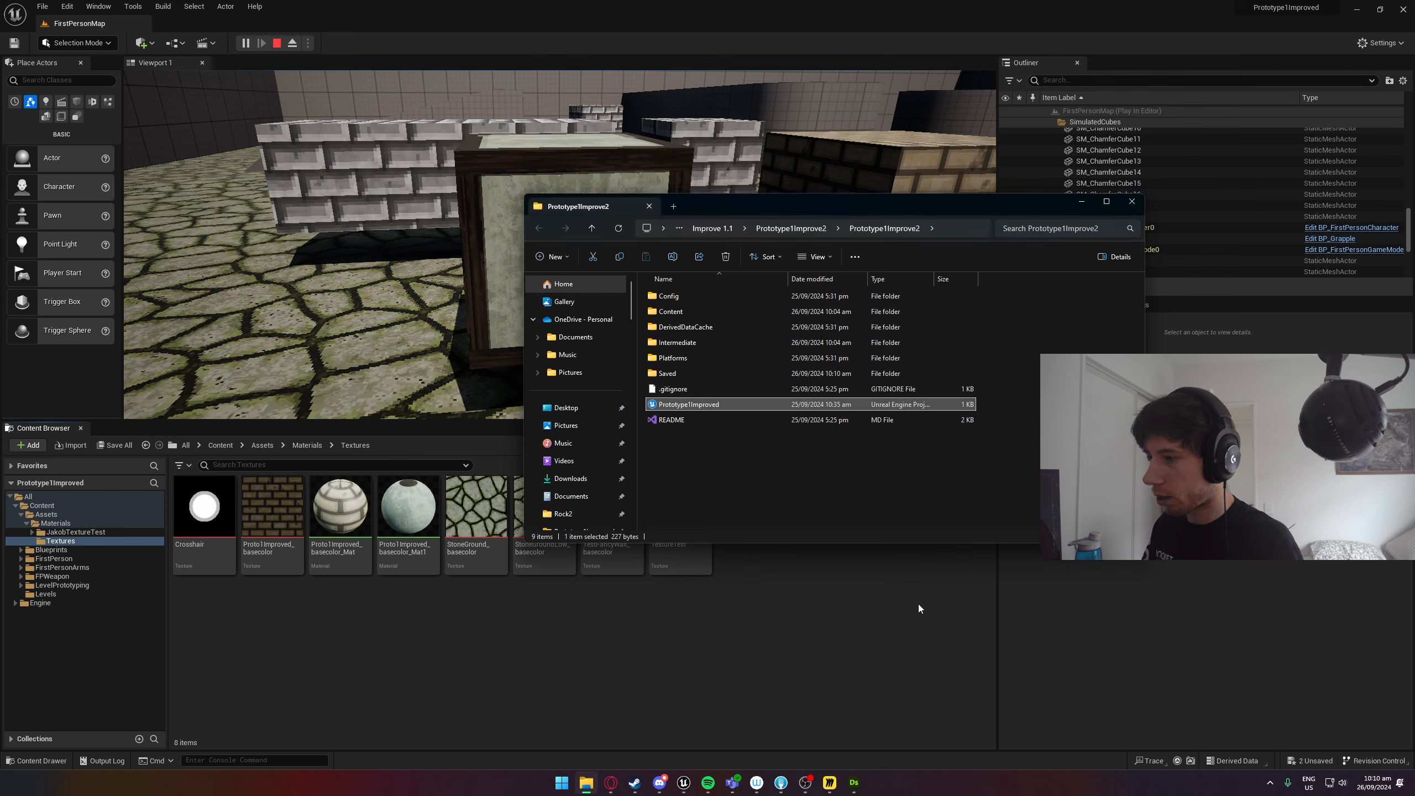
{"action": "left_click", "coordinate": [674, 207]}
{"action": "scroll", "coordinate": [621, 390], "scroll_direction": "down", "scroll_amount": 5}
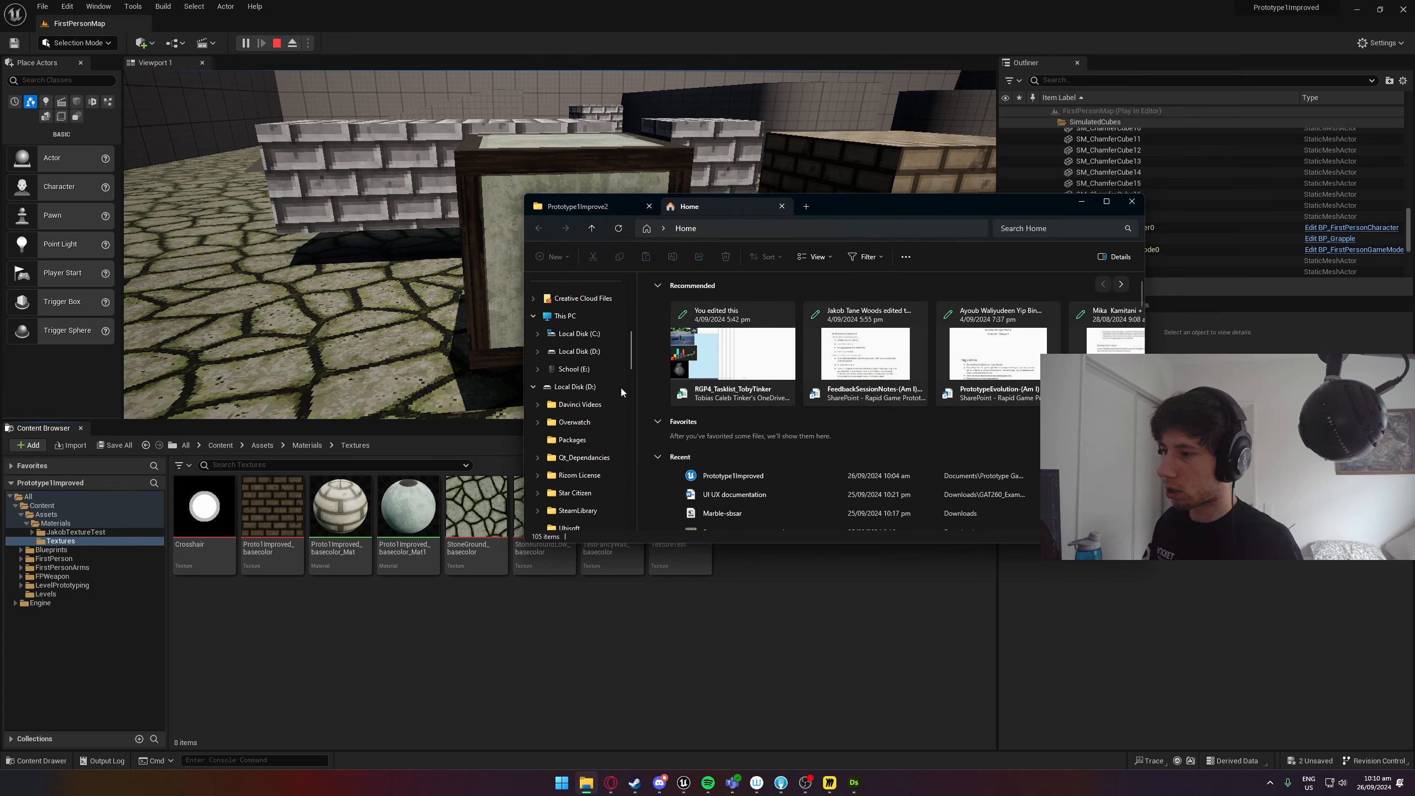
{"action": "scroll", "coordinate": [696, 407], "scroll_direction": "down", "scroll_amount": 2}
{"action": "scroll", "coordinate": [561, 425], "scroll_direction": "up", "scroll_amount": 5}
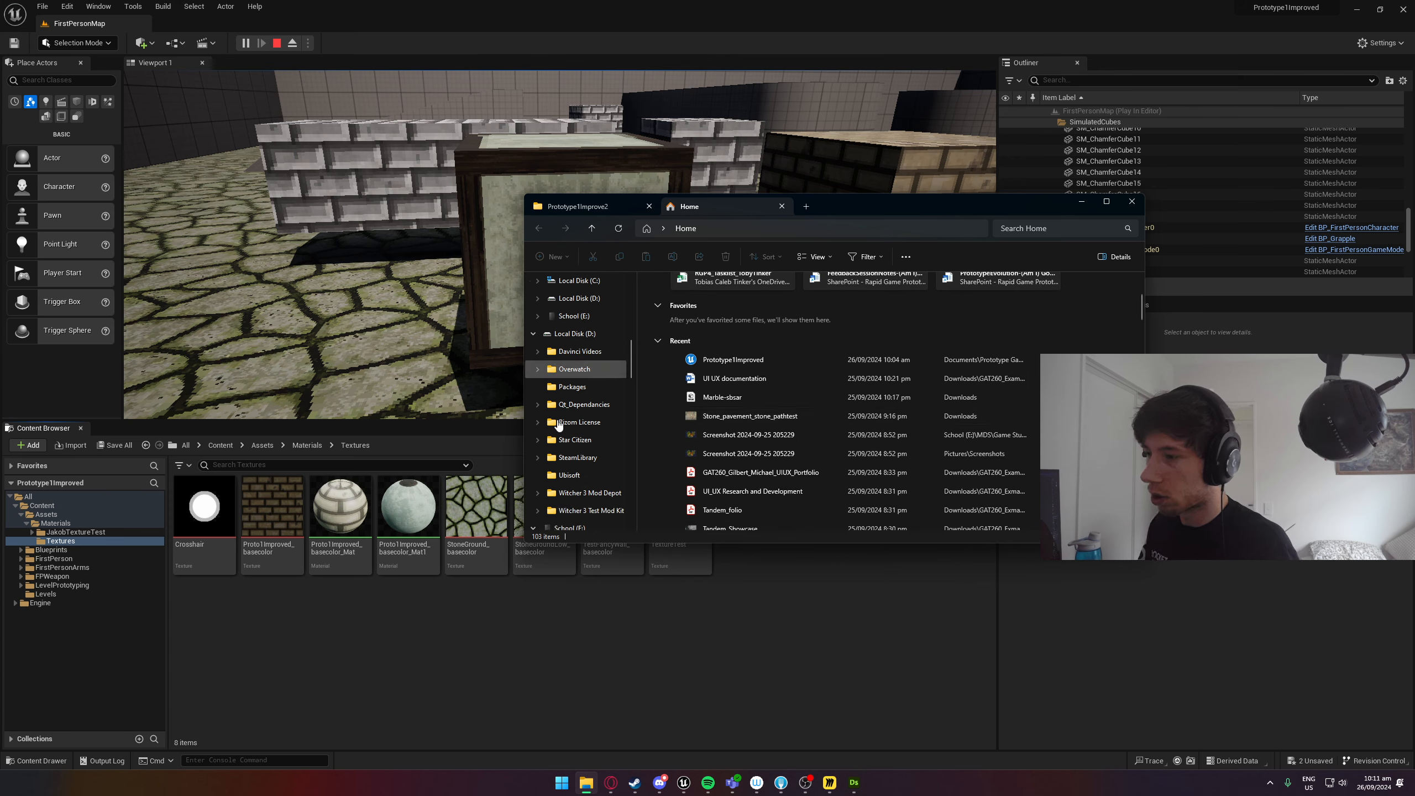
{"action": "scroll", "coordinate": [561, 424], "scroll_direction": "up", "scroll_amount": 3}
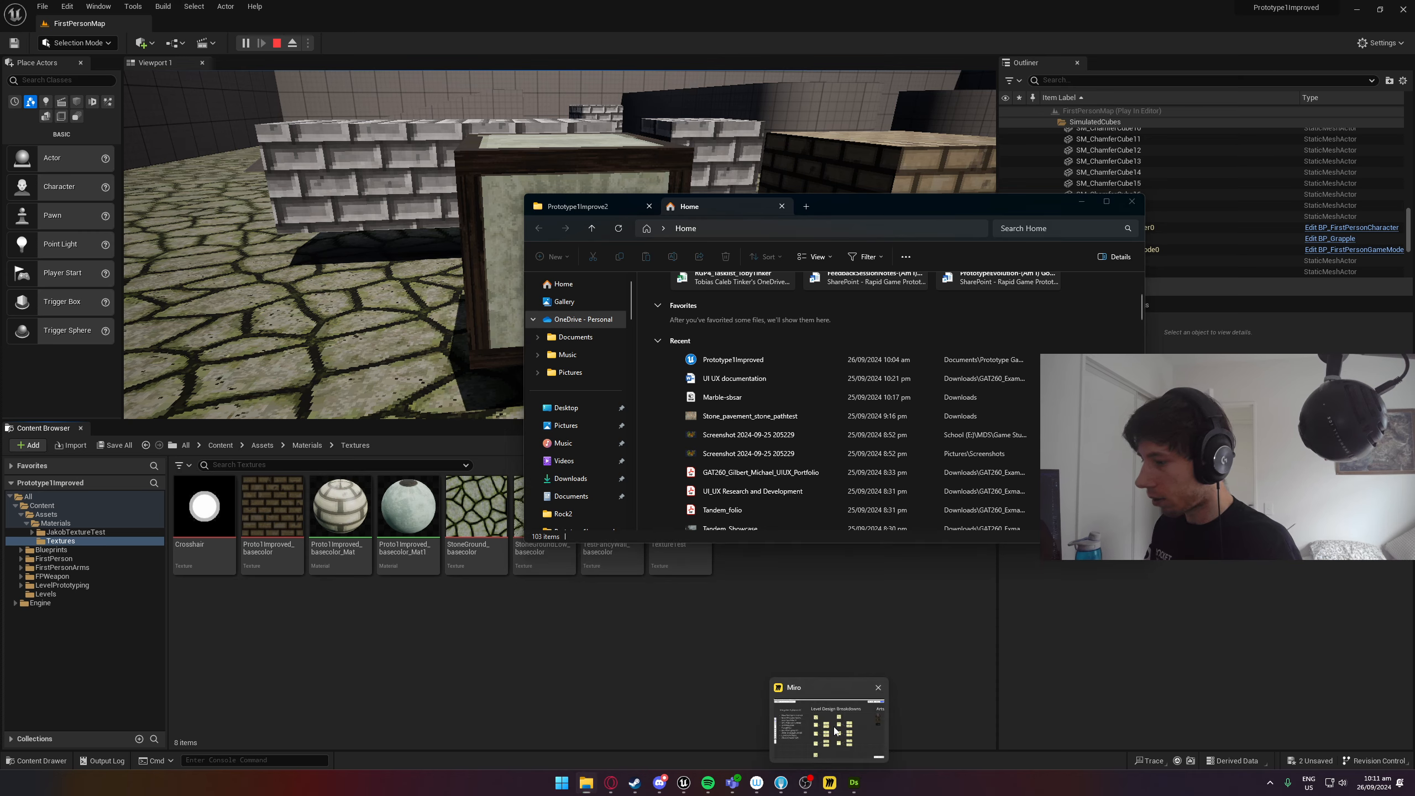
Switch to Miro and examine the Bloodthief reference images on the Rapid Game Prototype Improvements board.
{"action": "left_click", "coordinate": [827, 783]}
{"action": "right_click_drag", "start_coordinate": [1170, 456], "coordinate": [703, 468]}
{"action": "right_click_drag", "start_coordinate": [1101, 599], "coordinate": [960, 79]}
{"action": "right_click_drag", "start_coordinate": [748, 405], "coordinate": [837, 308]}
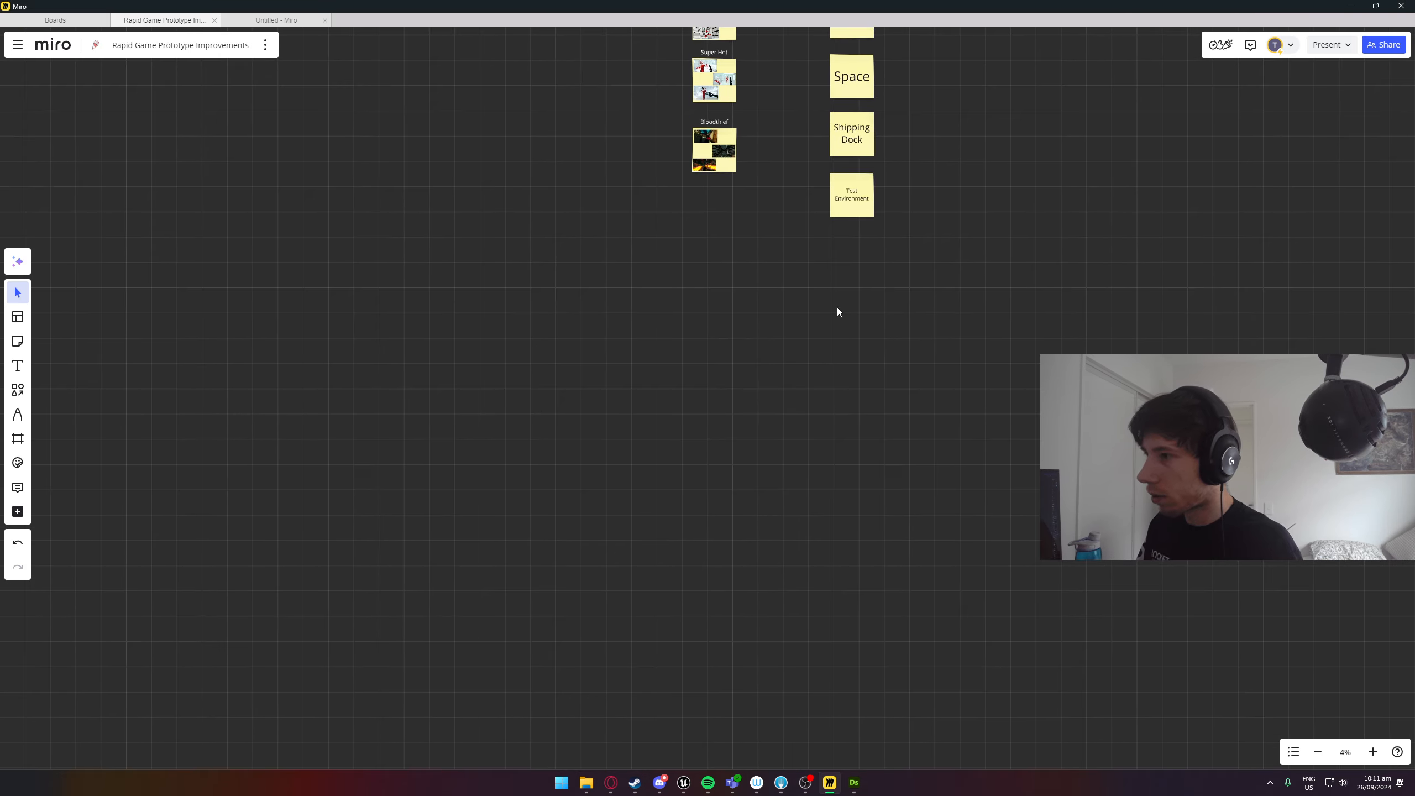
{"action": "scroll", "coordinate": [746, 113], "scroll_direction": "up", "scroll_amount": 10}
{"action": "scroll", "coordinate": [586, 226], "scroll_direction": "up", "scroll_amount": 4}
{"action": "right_click_drag", "start_coordinate": [506, 217], "coordinate": [649, 380]}
{"action": "key", "text": "alt+Tab"}
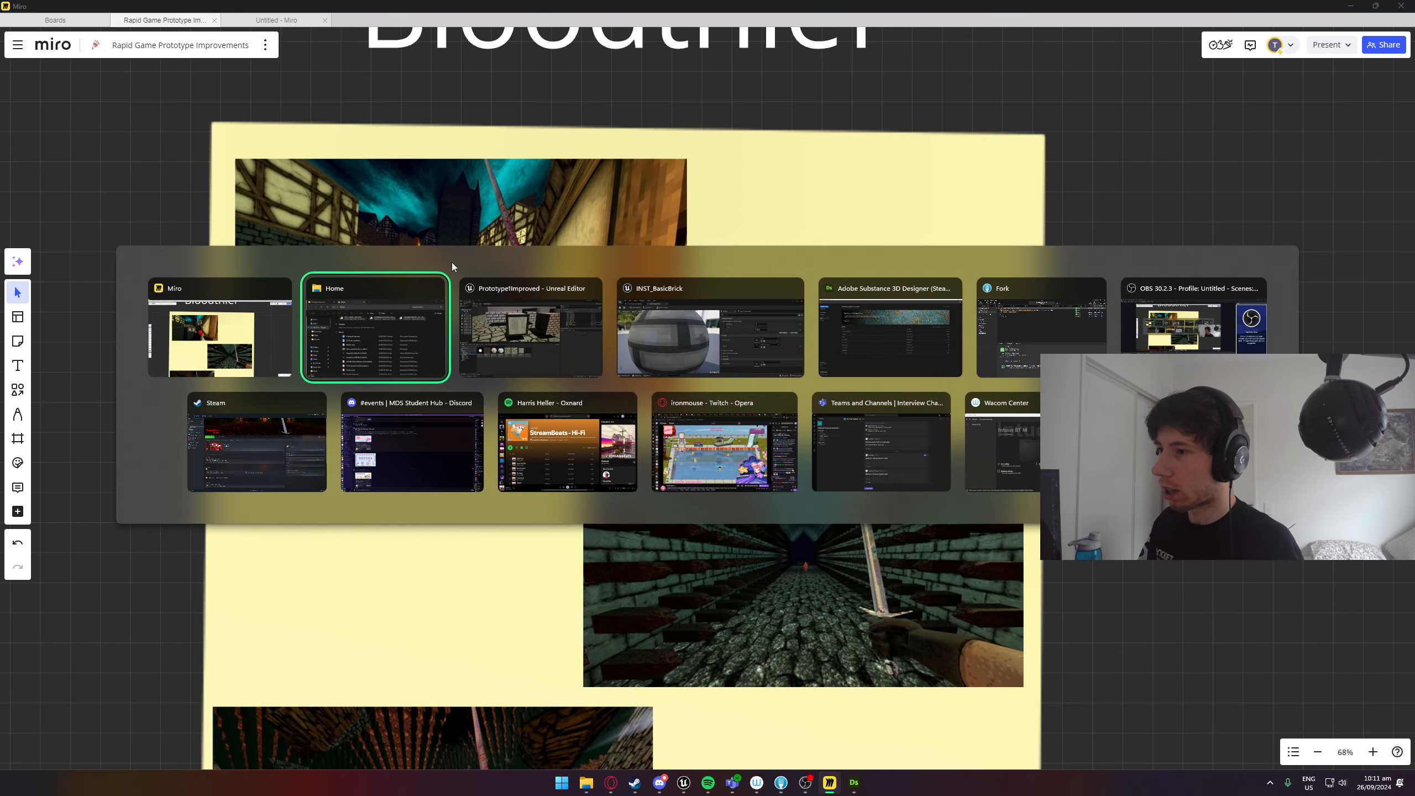
Return to Unreal Editor and reimport TestFancyWall_basecolor from the Textures folder on disk into the project's Textures folder.
{"action": "left_click", "coordinate": [536, 334]}
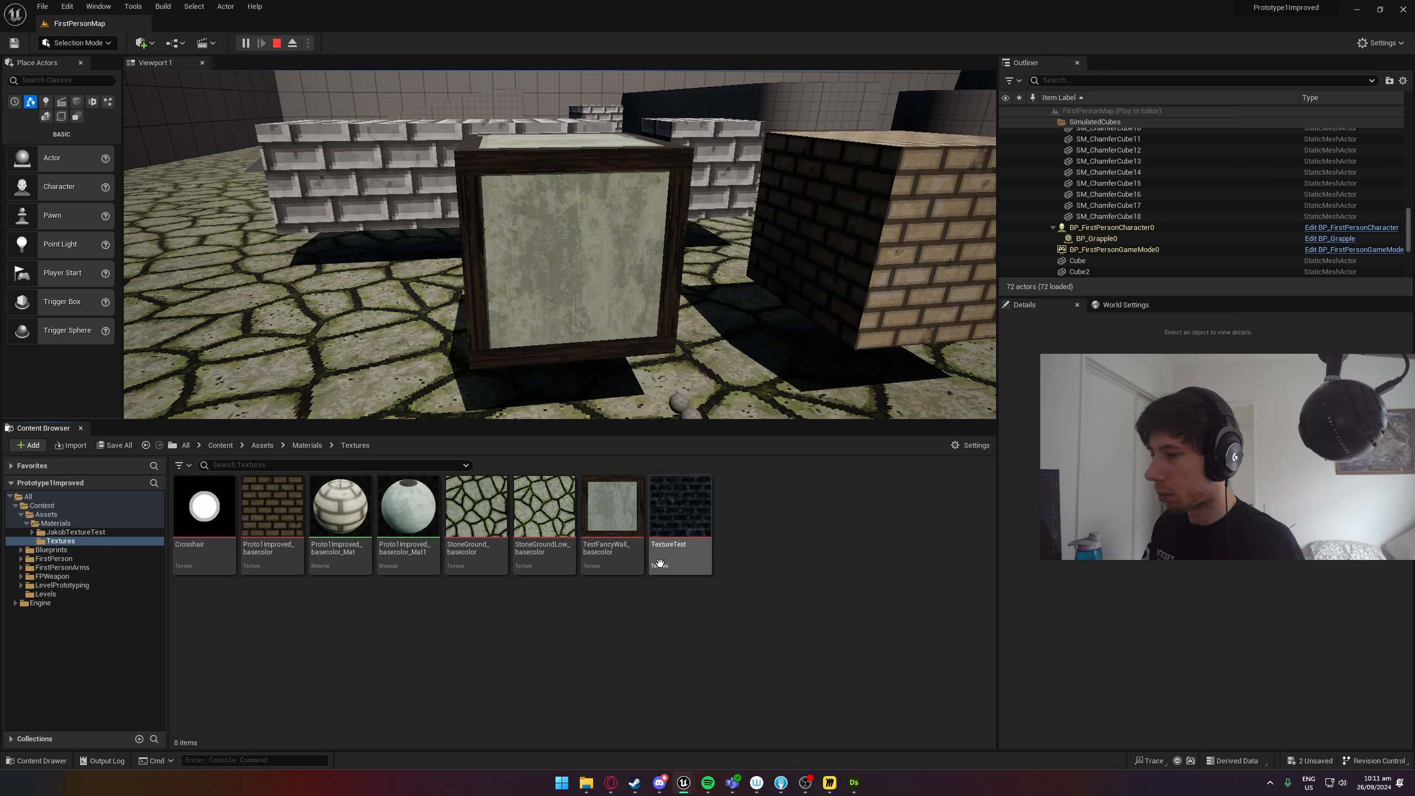
{"action": "left_click", "coordinate": [586, 782]}
{"action": "scroll", "coordinate": [579, 423], "scroll_direction": "down", "scroll_amount": 3}
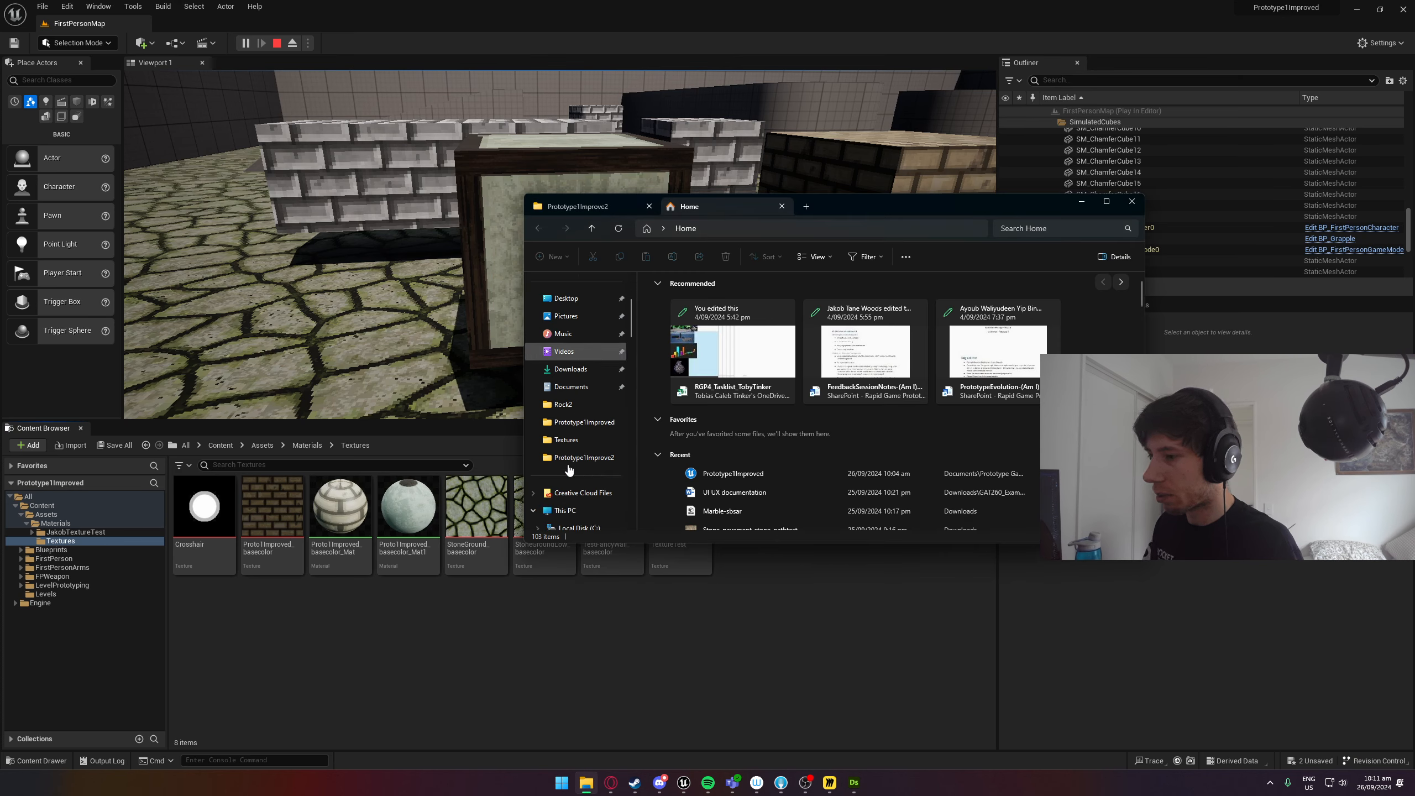
{"action": "left_click", "coordinate": [566, 387]}
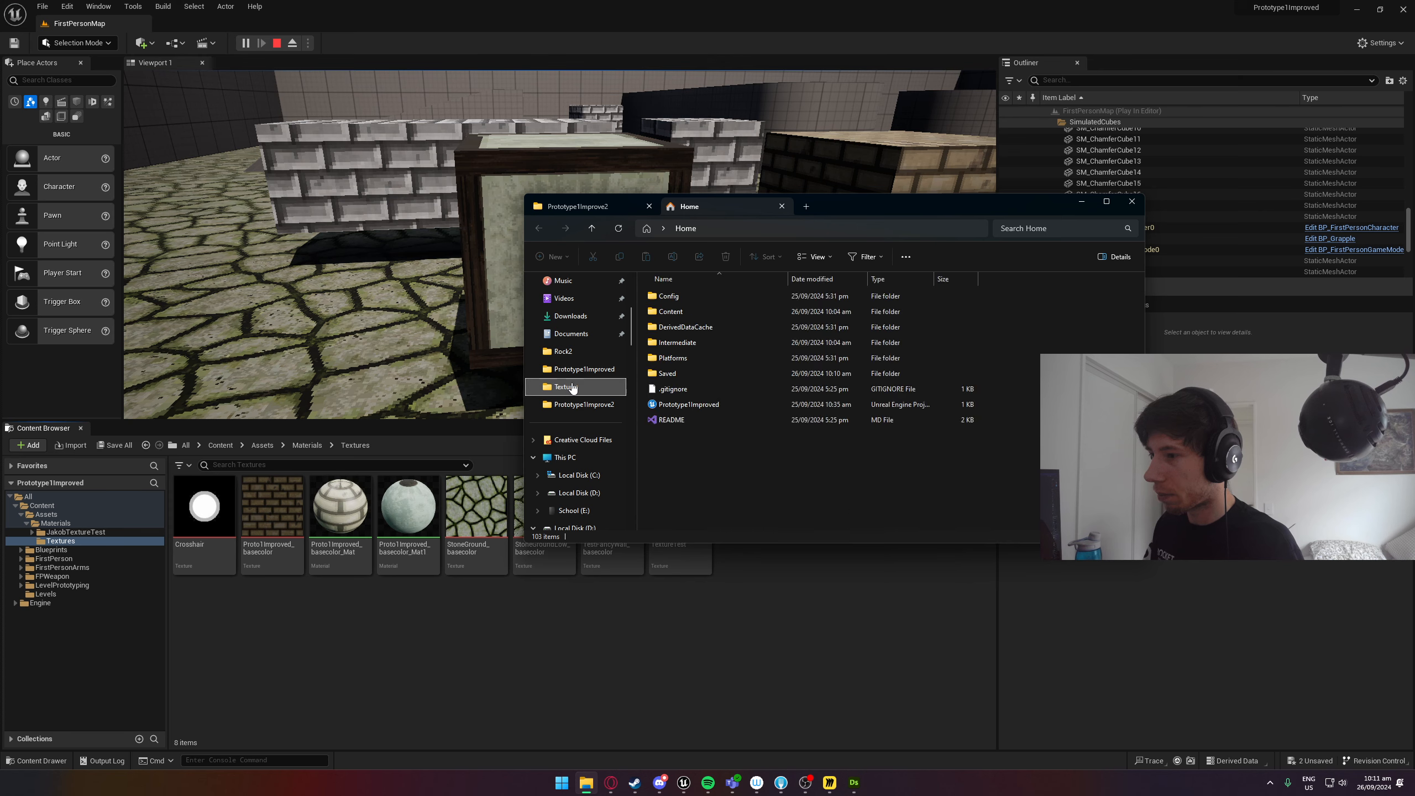
{"action": "left_click_drag", "start_coordinate": [798, 376], "coordinate": [673, 550]}
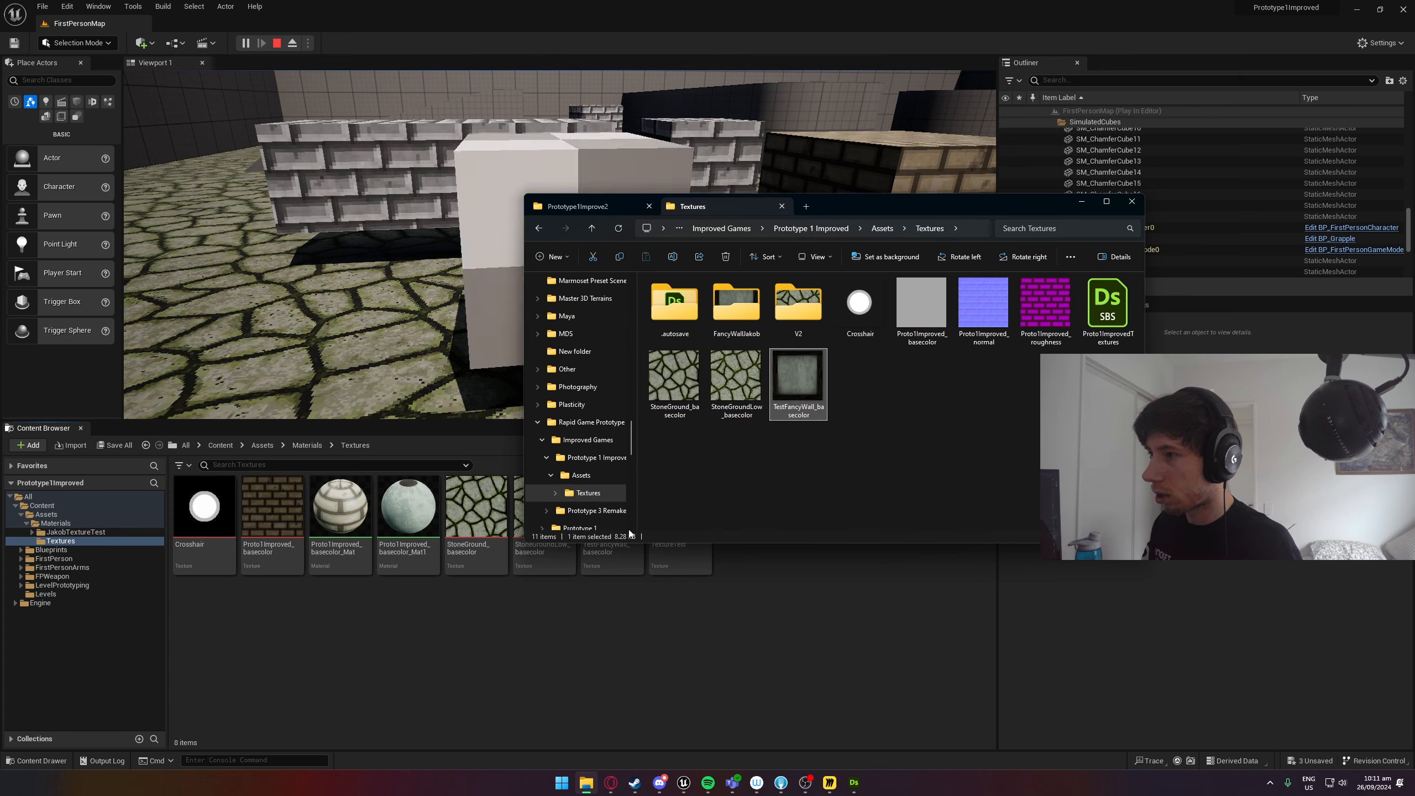
{"action": "left_click", "coordinate": [1081, 201]}
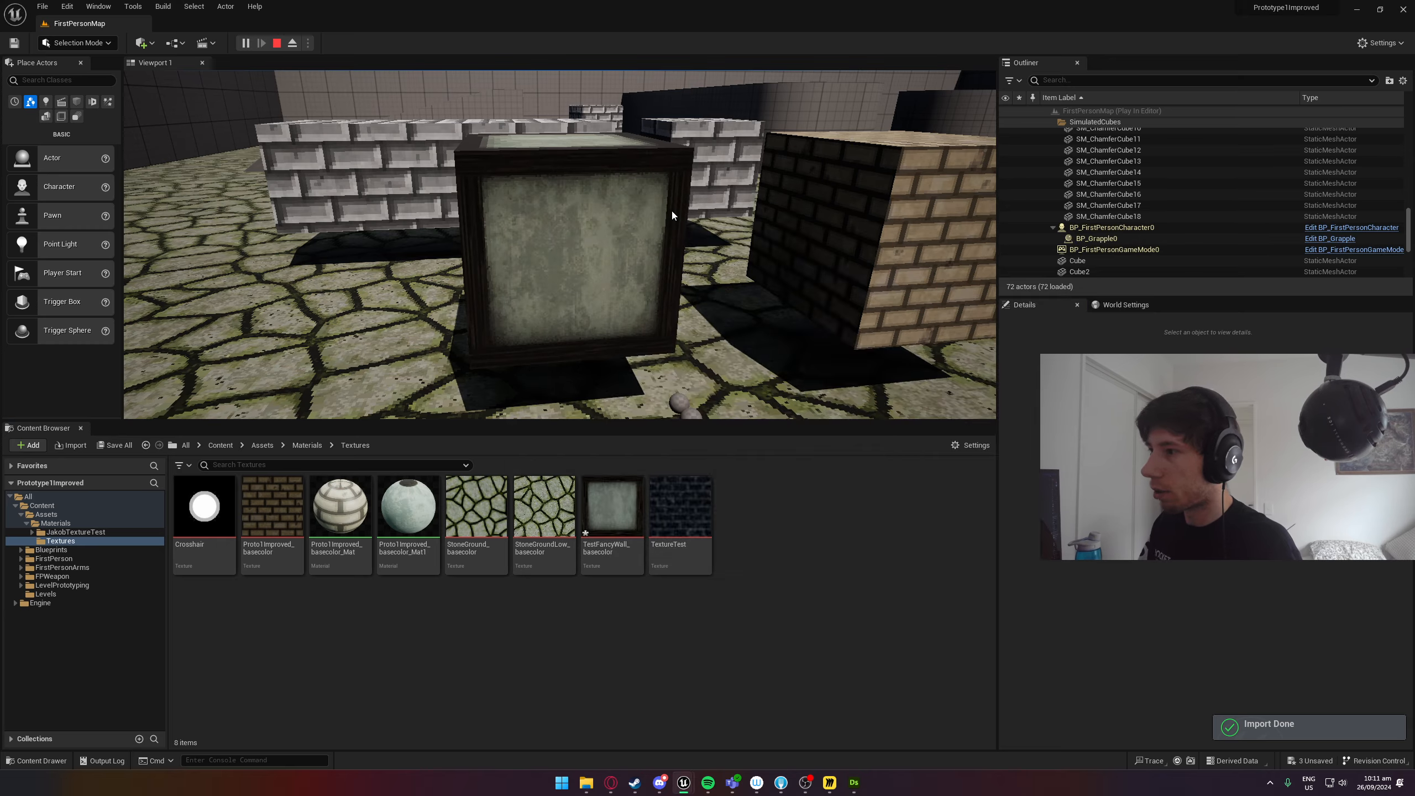
Examine the reimported wall texture's shading and wooden frame on the cube in the running game from several angles.
{"action": "left_click", "coordinate": [710, 207]}
{"action": "key", "text": "w"}
{"action": "key", "text": "w"}
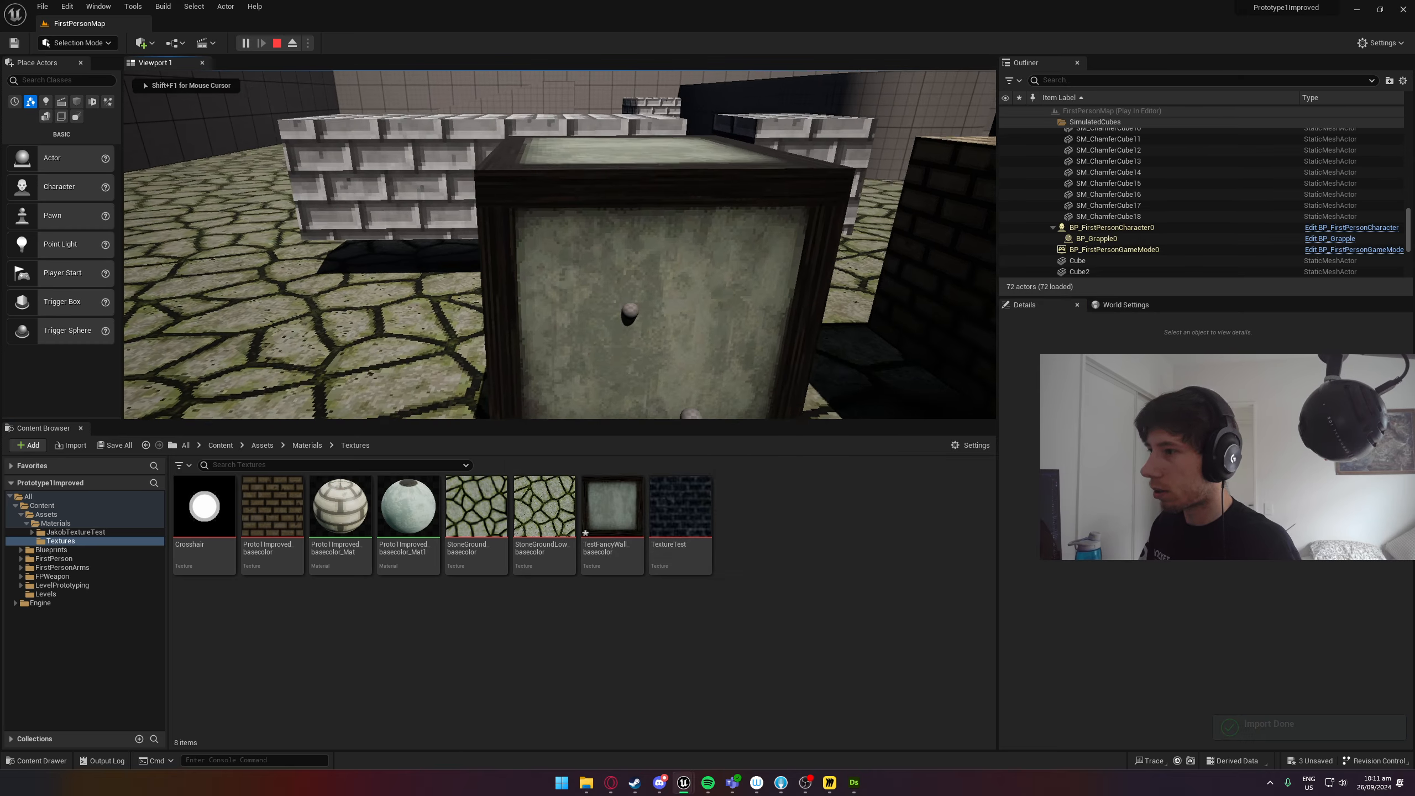
{"action": "key", "text": "d"}
{"action": "key", "text": "s"}
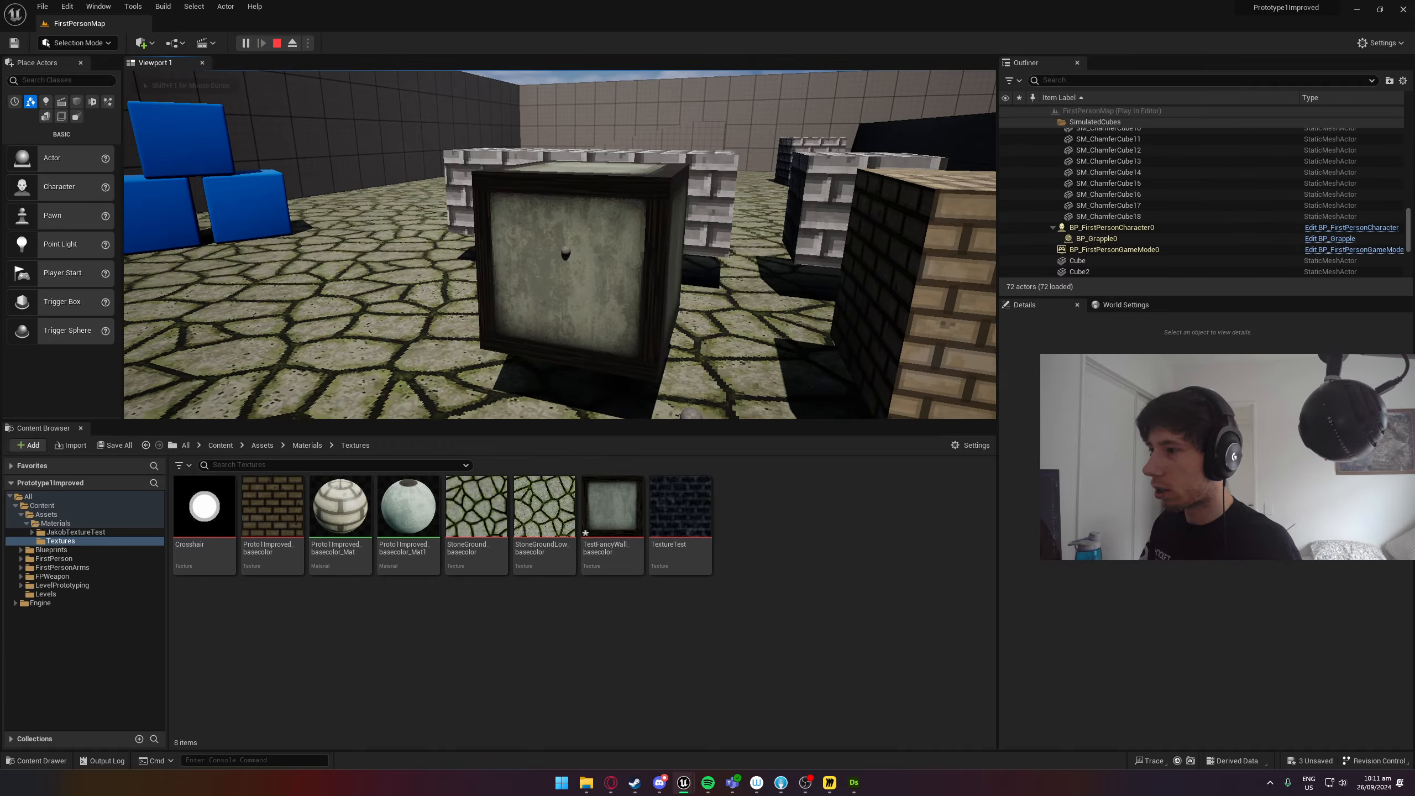
{"action": "key", "text": "a"}
{"action": "key", "text": "w"}
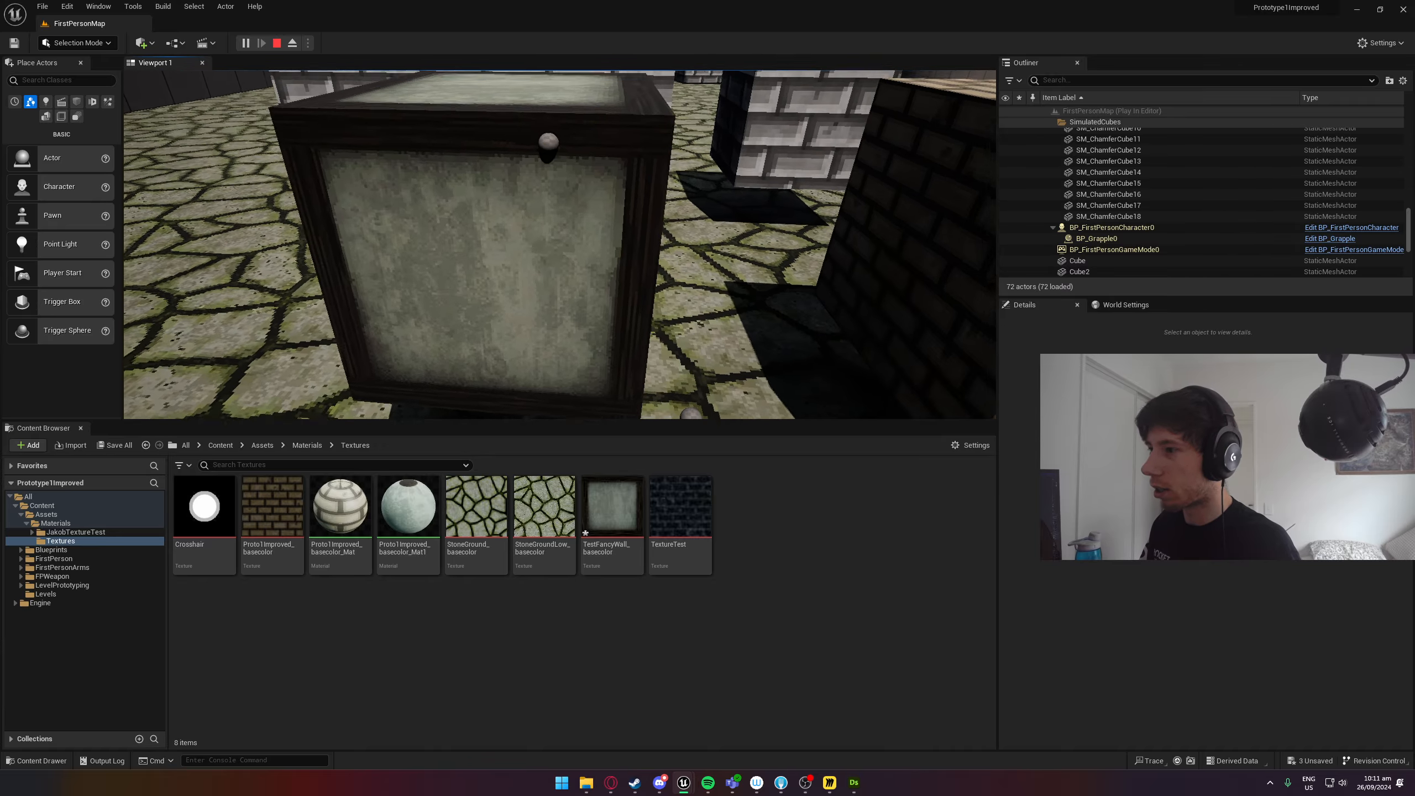
{"action": "key", "text": "d"}
{"action": "key", "text": "a"}
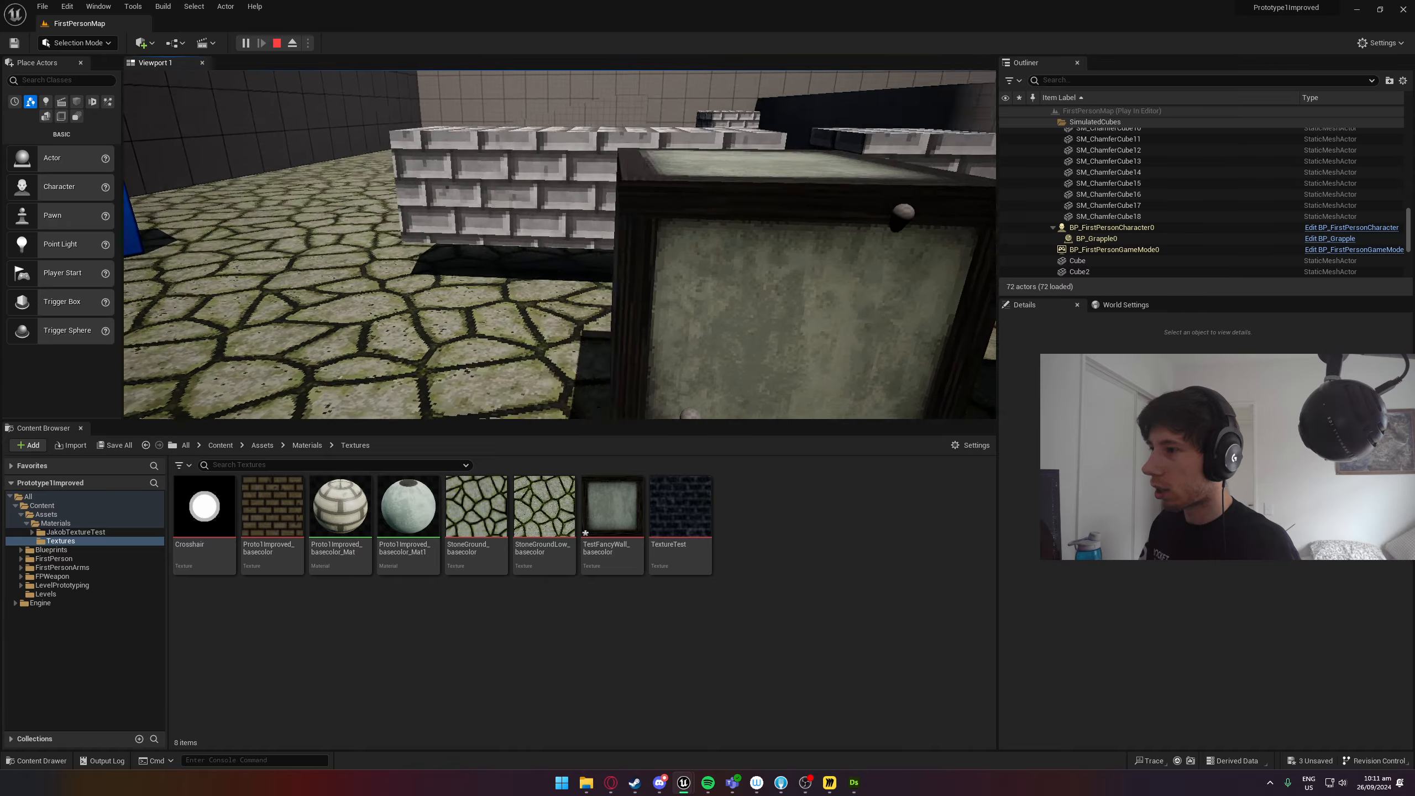
{"action": "key", "text": "d"}
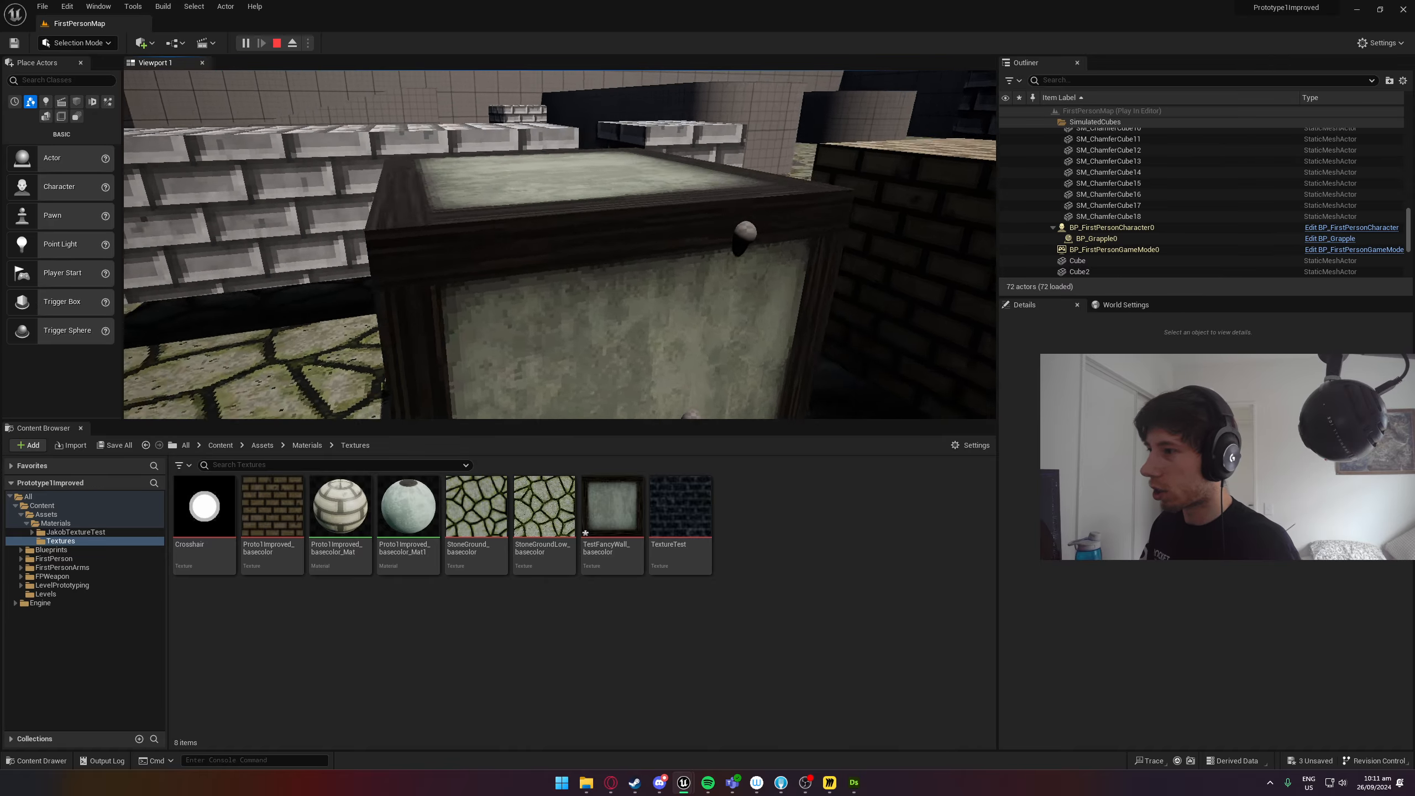
{"action": "key", "text": "s"}
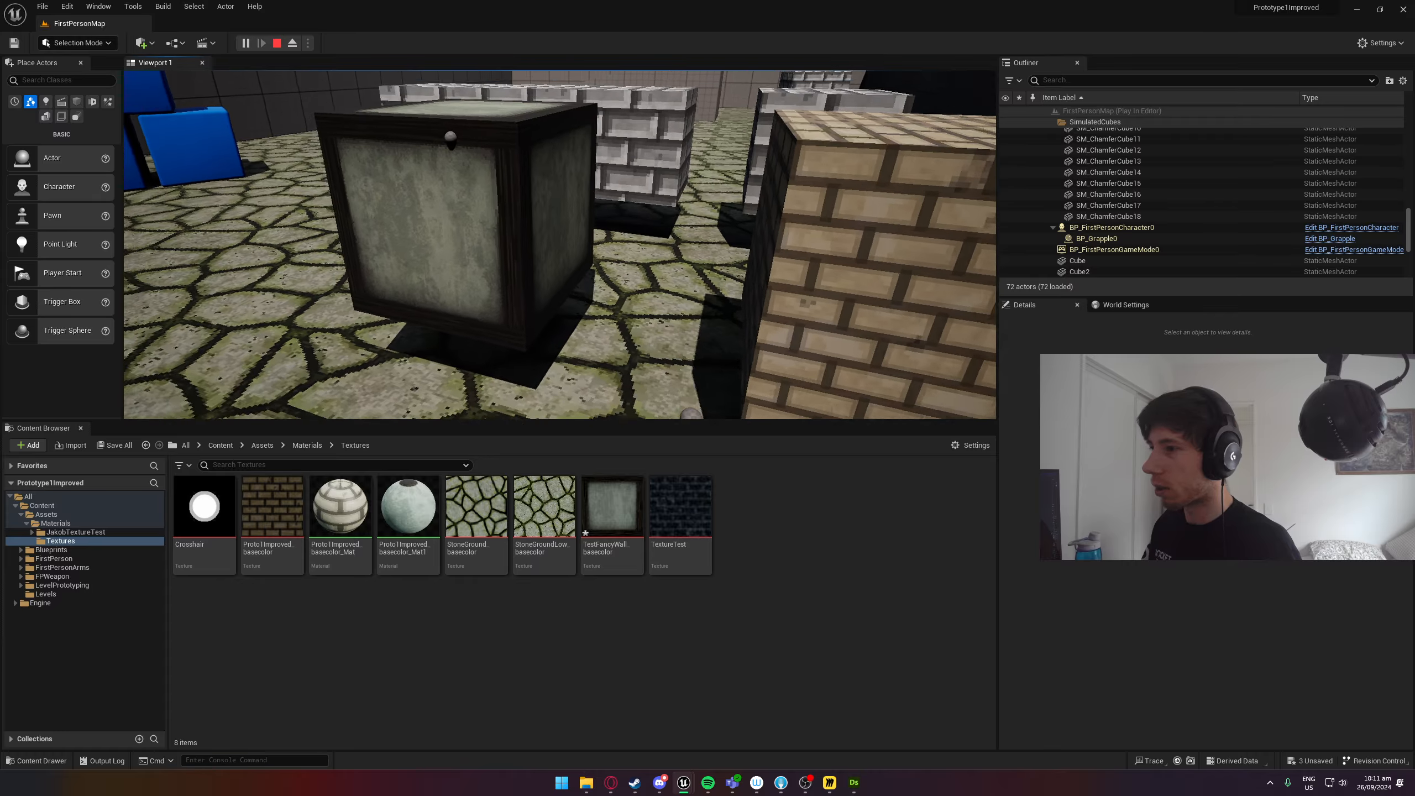
Compare the tan brick cube's texture with the framed stone cube beside it, up close and from further back.
{"action": "key", "text": "d"}
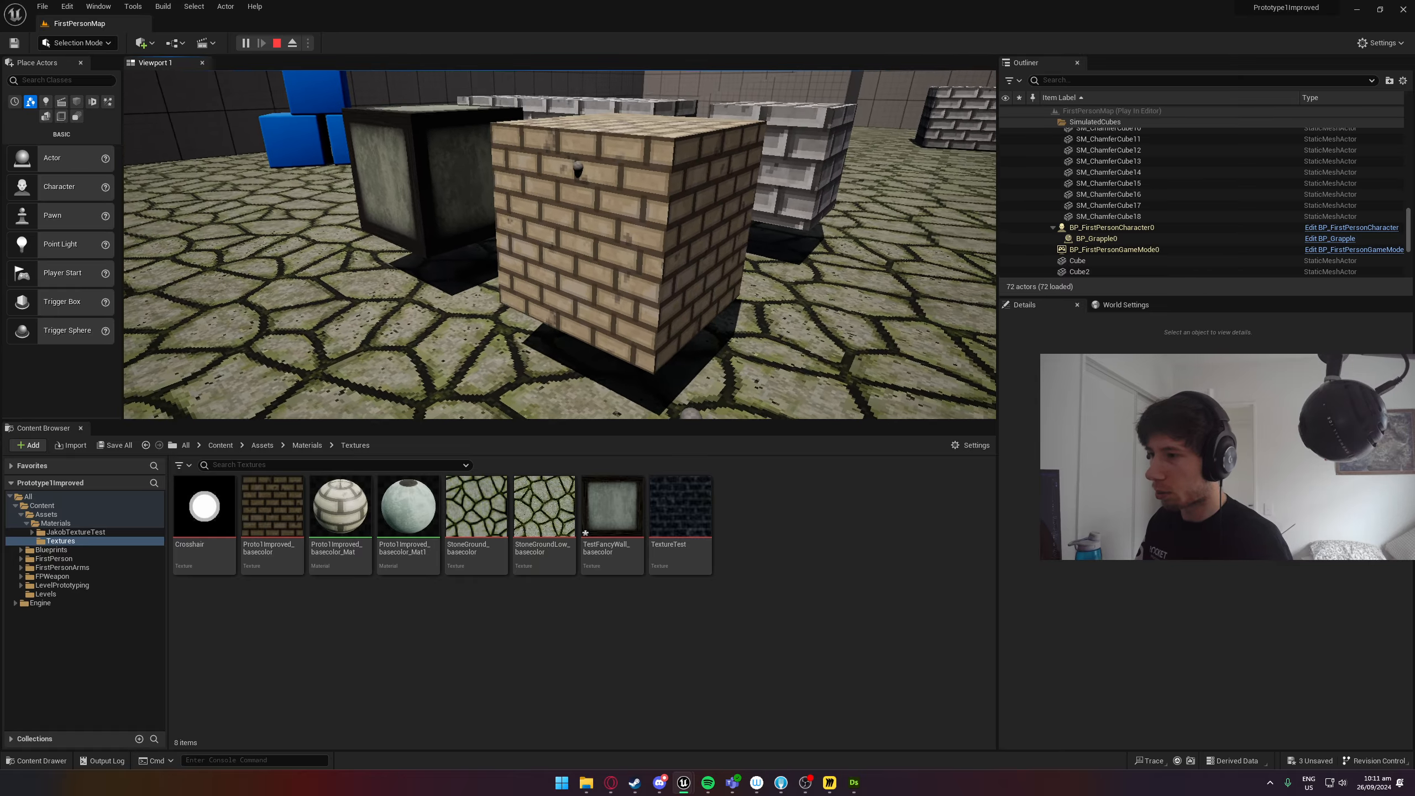
{"action": "key", "text": "w"}
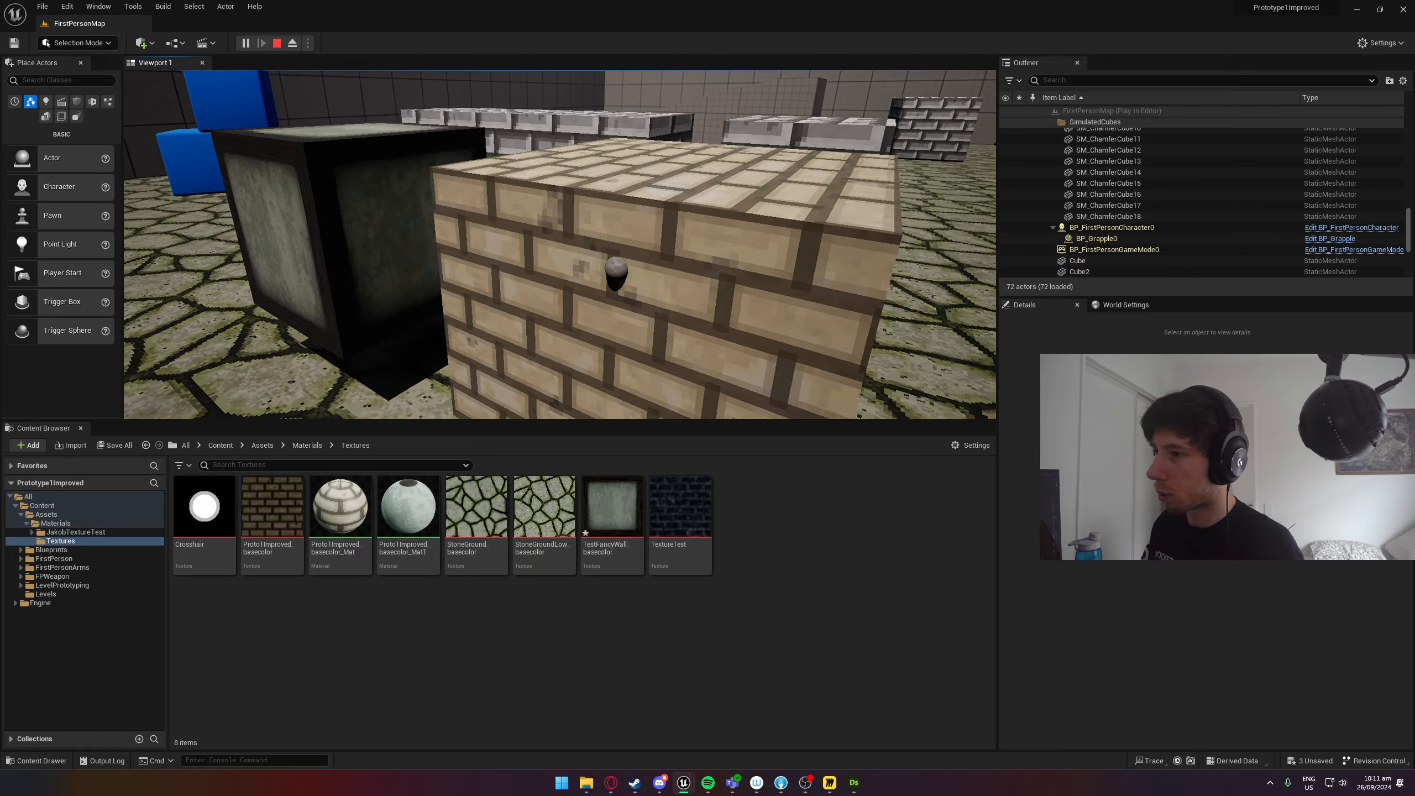
{"action": "key", "text": "super"}
{"action": "key", "text": "super"}
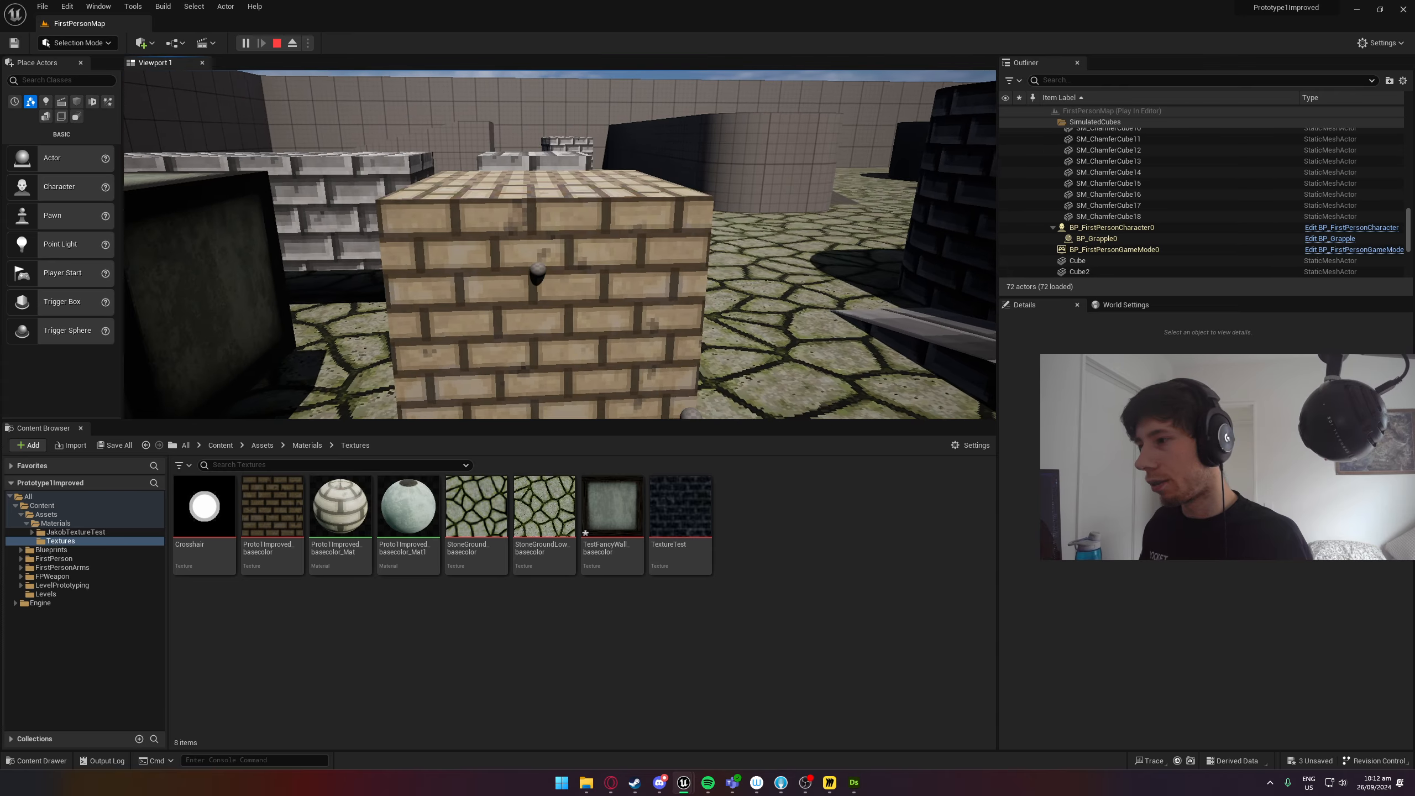
{"action": "key", "text": "s"}
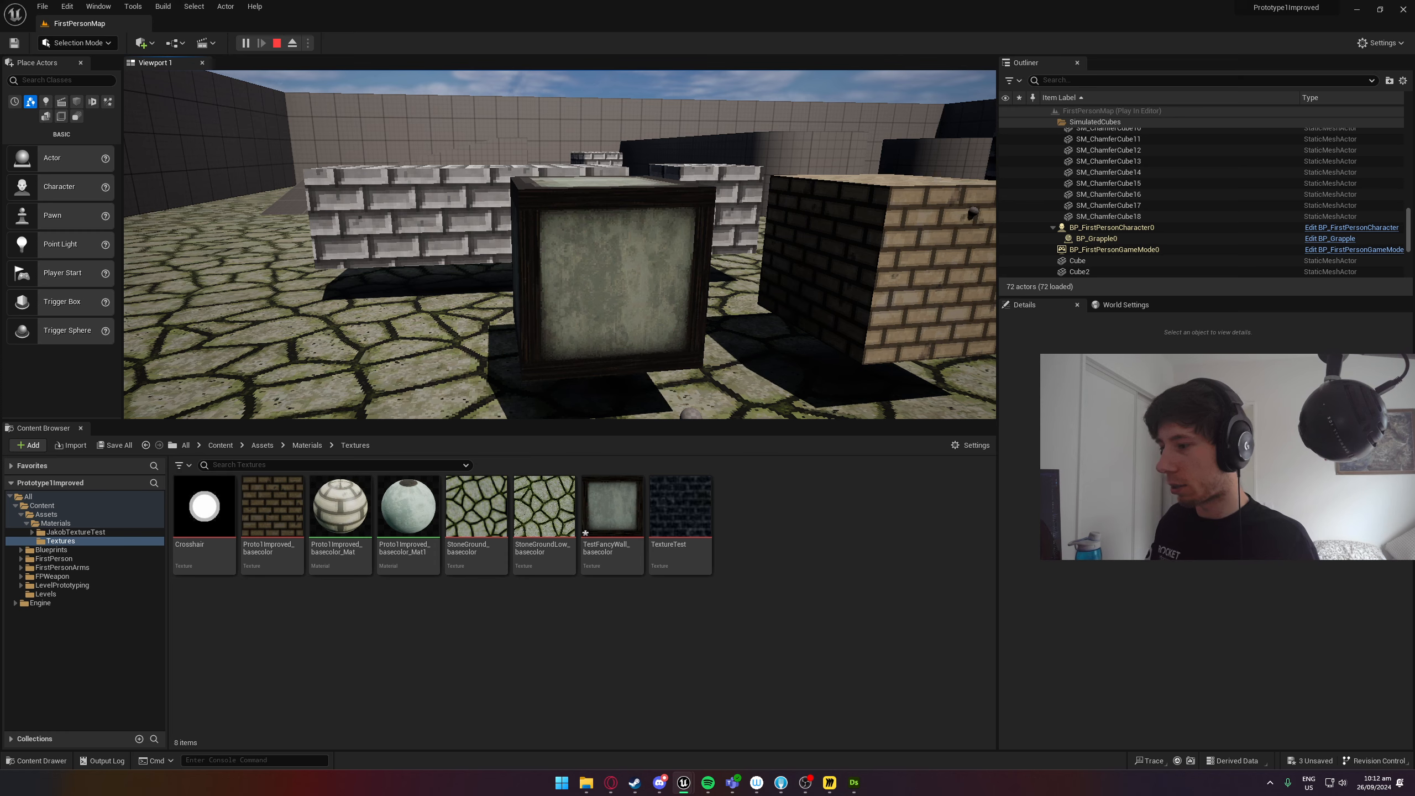
{"action": "key", "text": "s"}
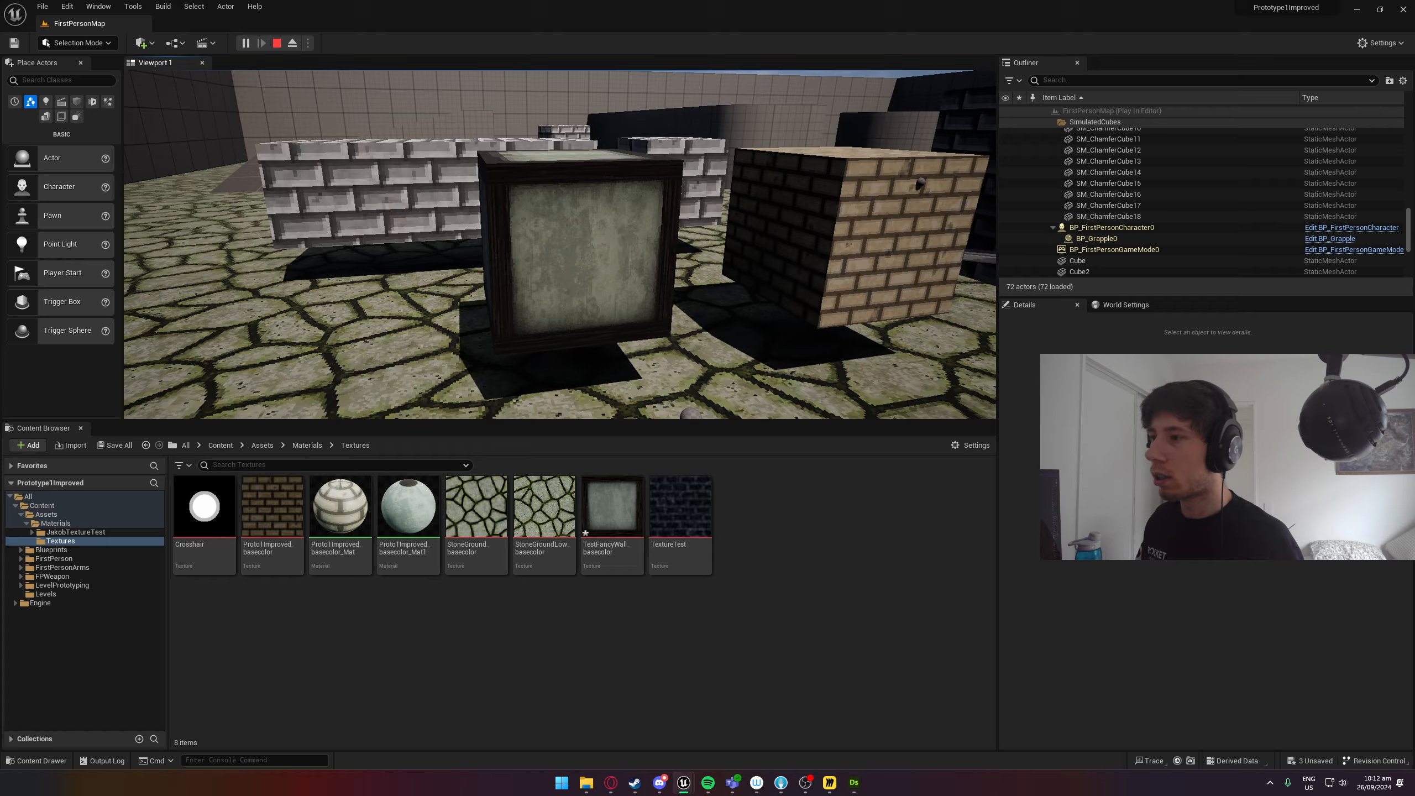
{"action": "key", "text": "w"}
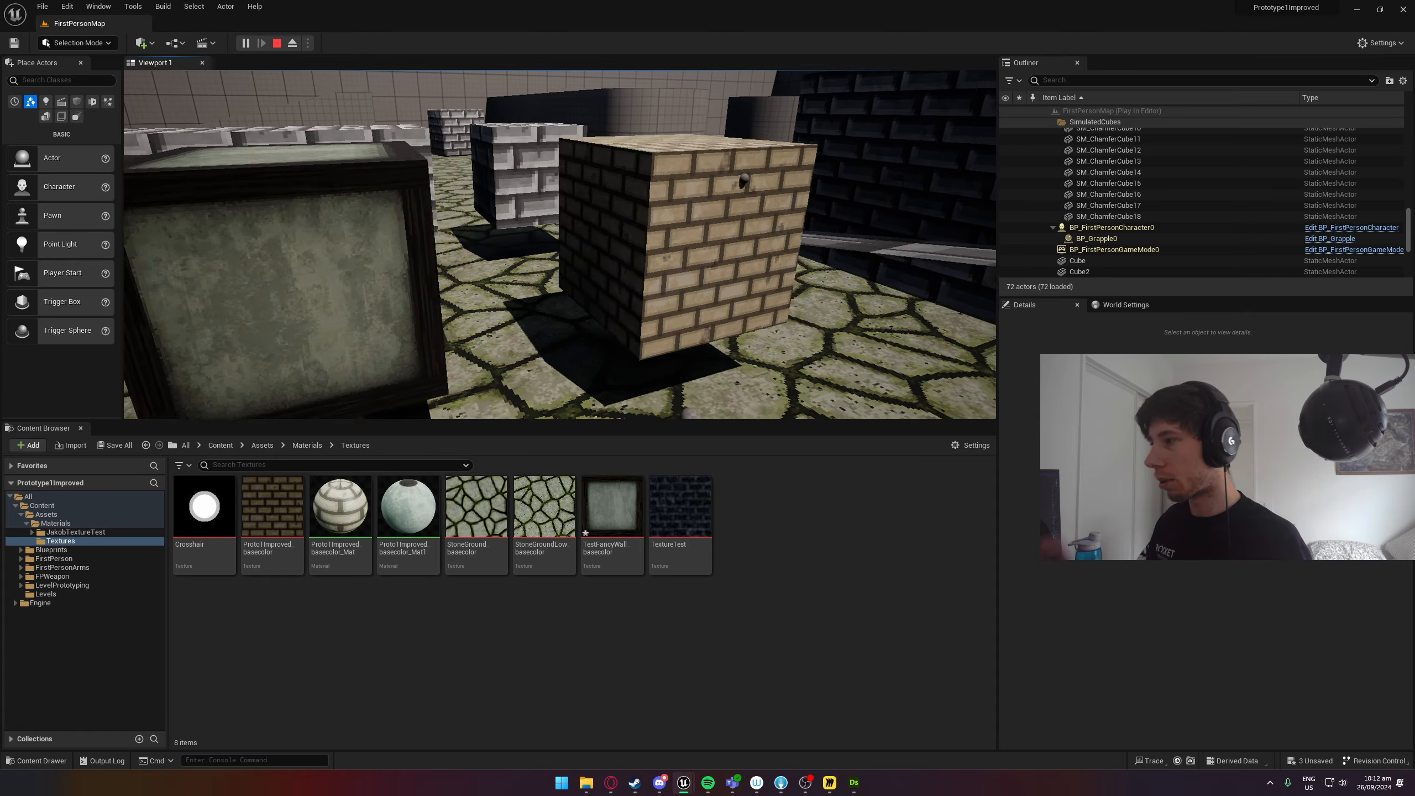
Walk around the curved wall in the running game and inspect its tan and grey brick textures.
{"action": "key", "text": "w"}
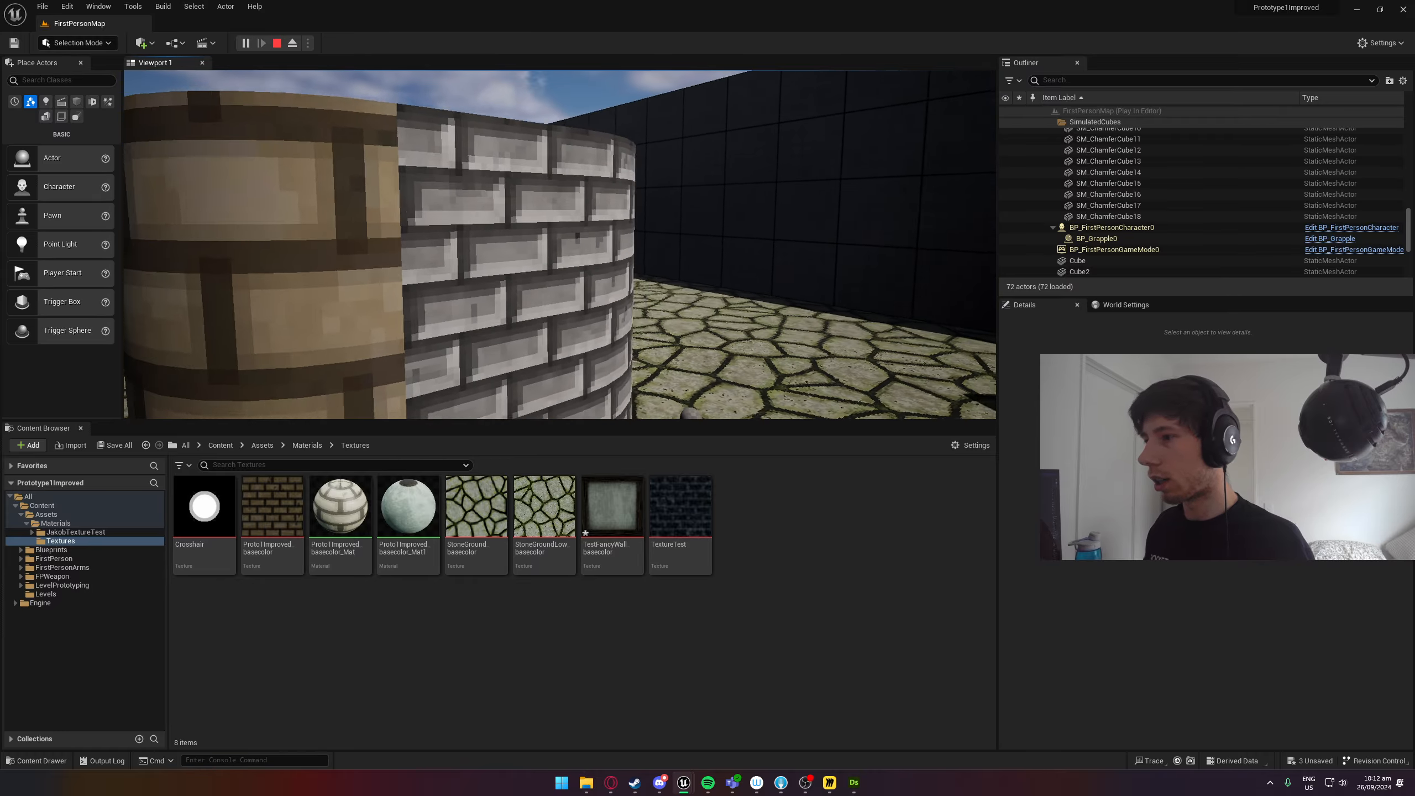
{"action": "key", "text": "w"}
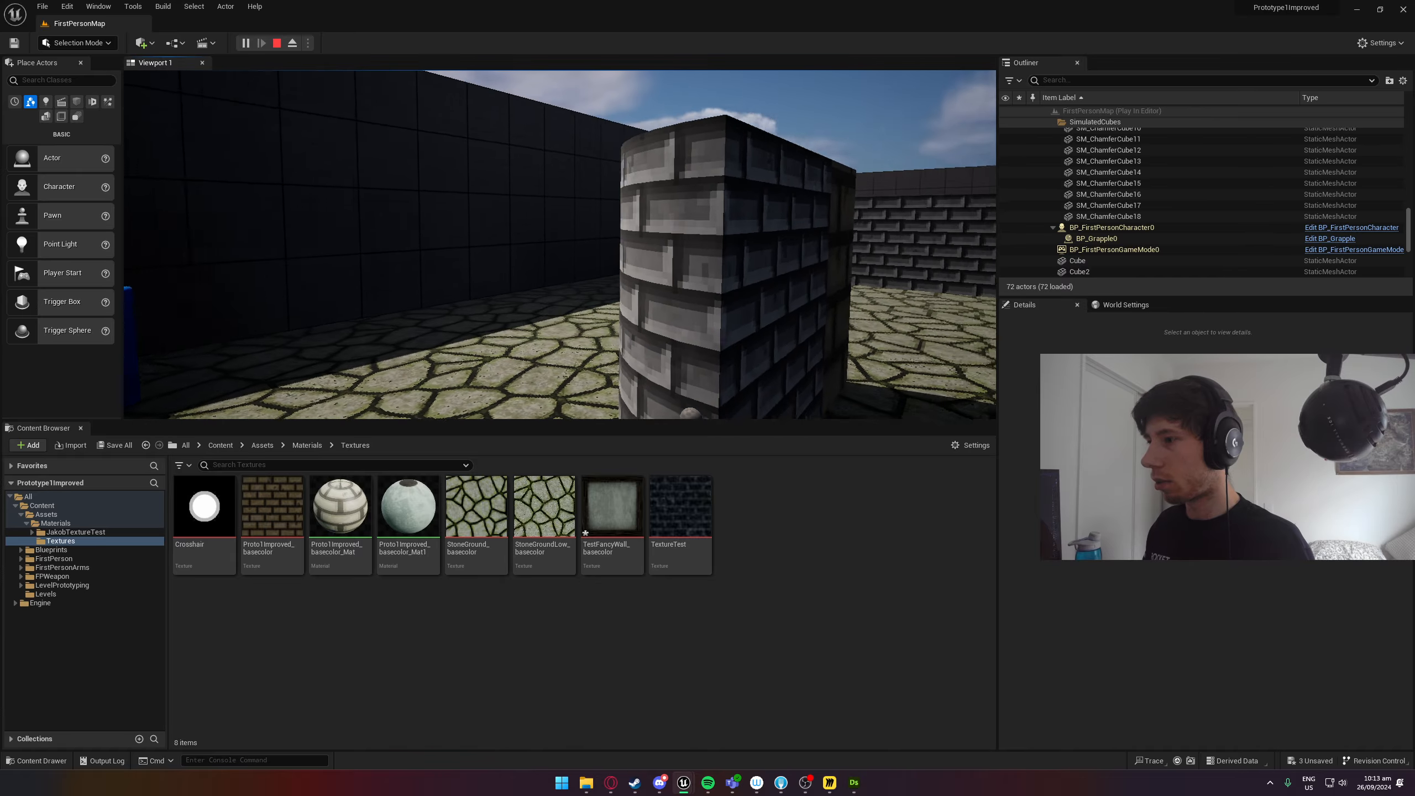
{"action": "key", "text": "a"}
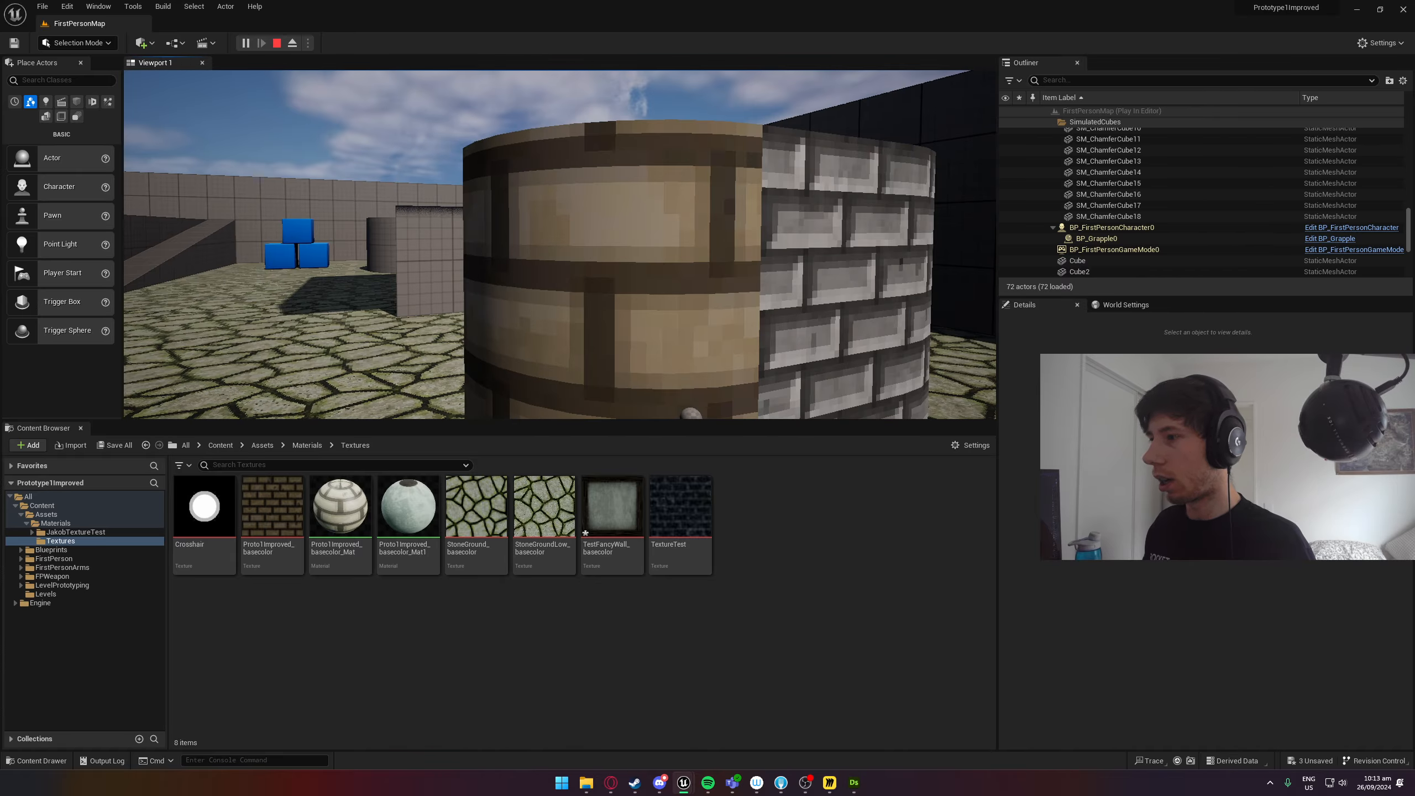
{"action": "key", "text": "d"}
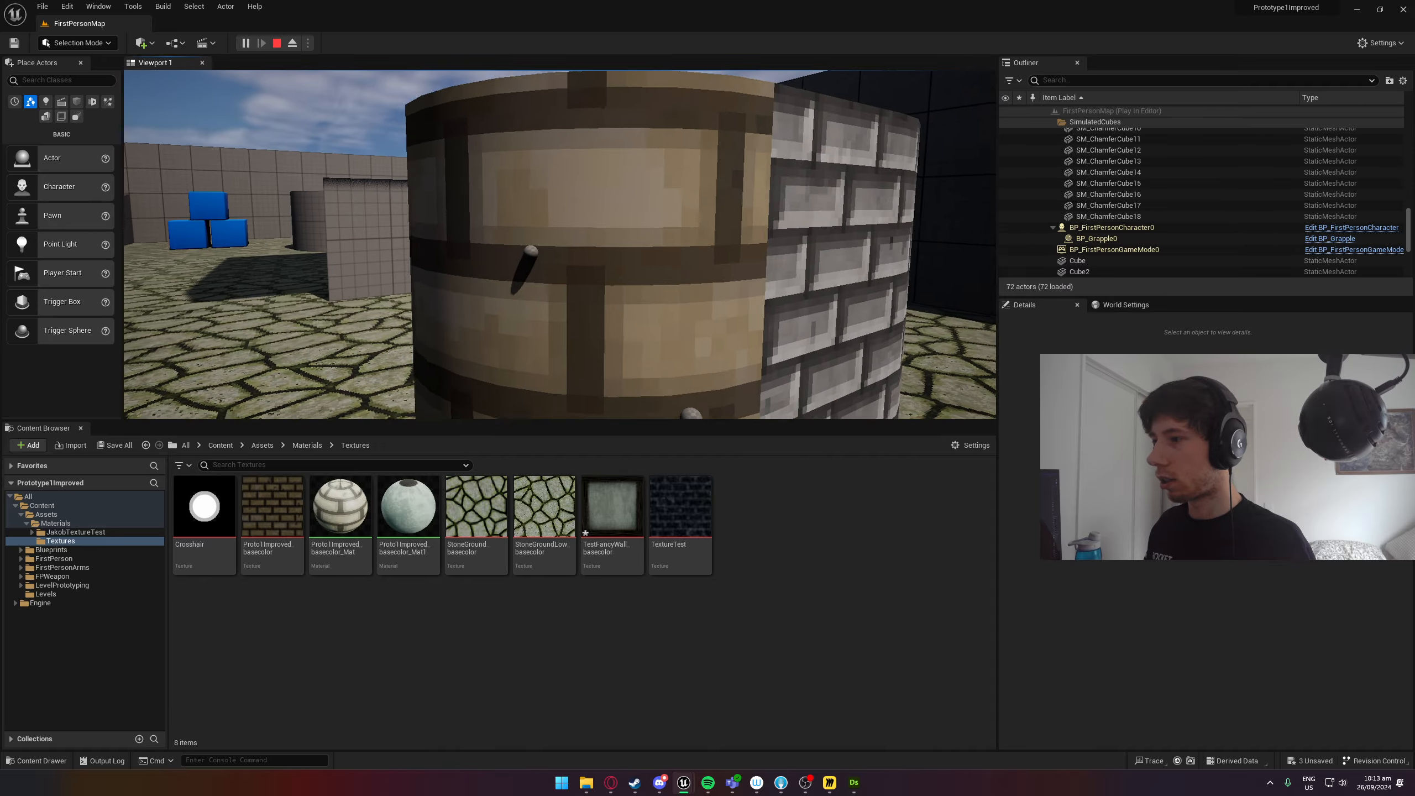
{"action": "key", "text": "w"}
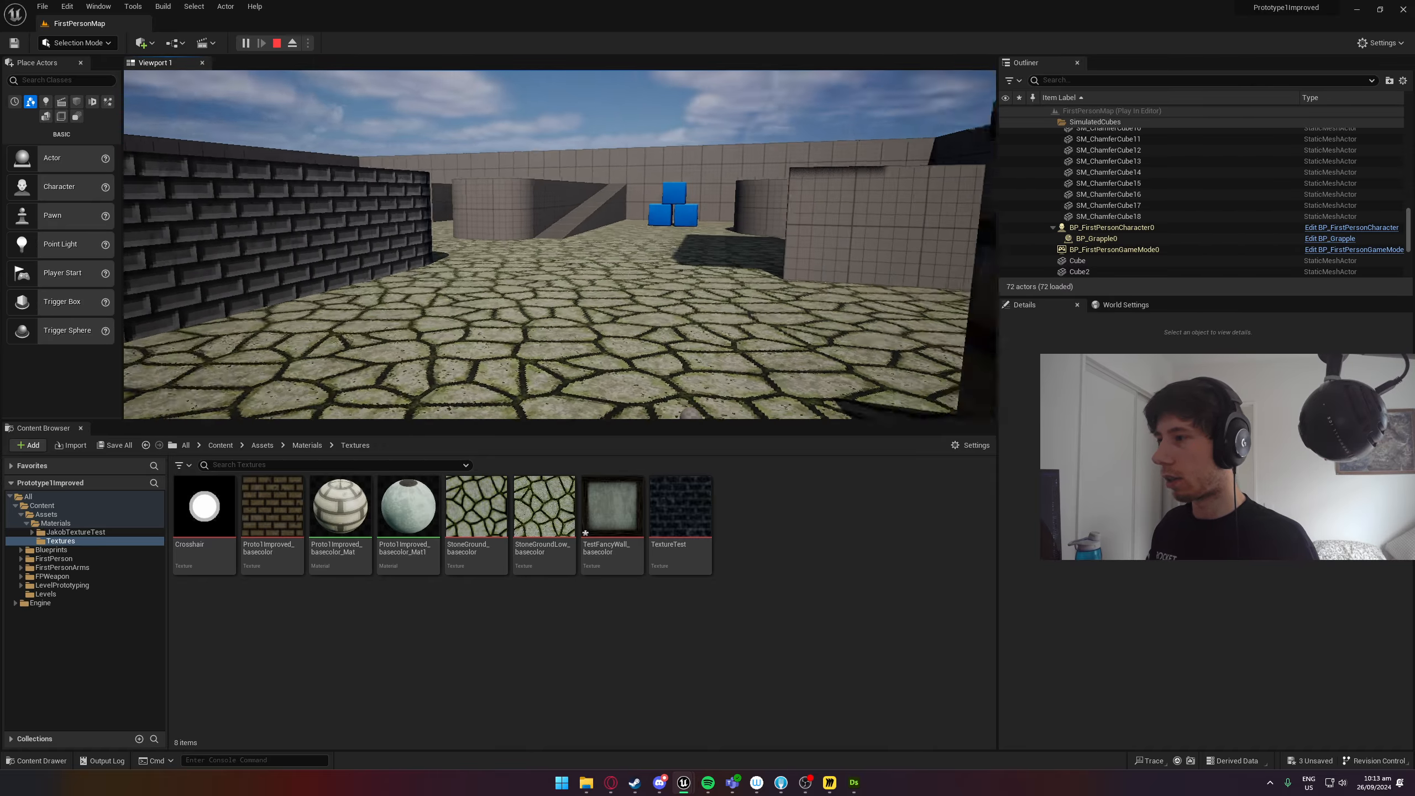
Jump and walk past the brick and framed stone cubes in the running game, and end the play session.
{"action": "key", "text": "space"}
{"action": "key", "text": "w"}
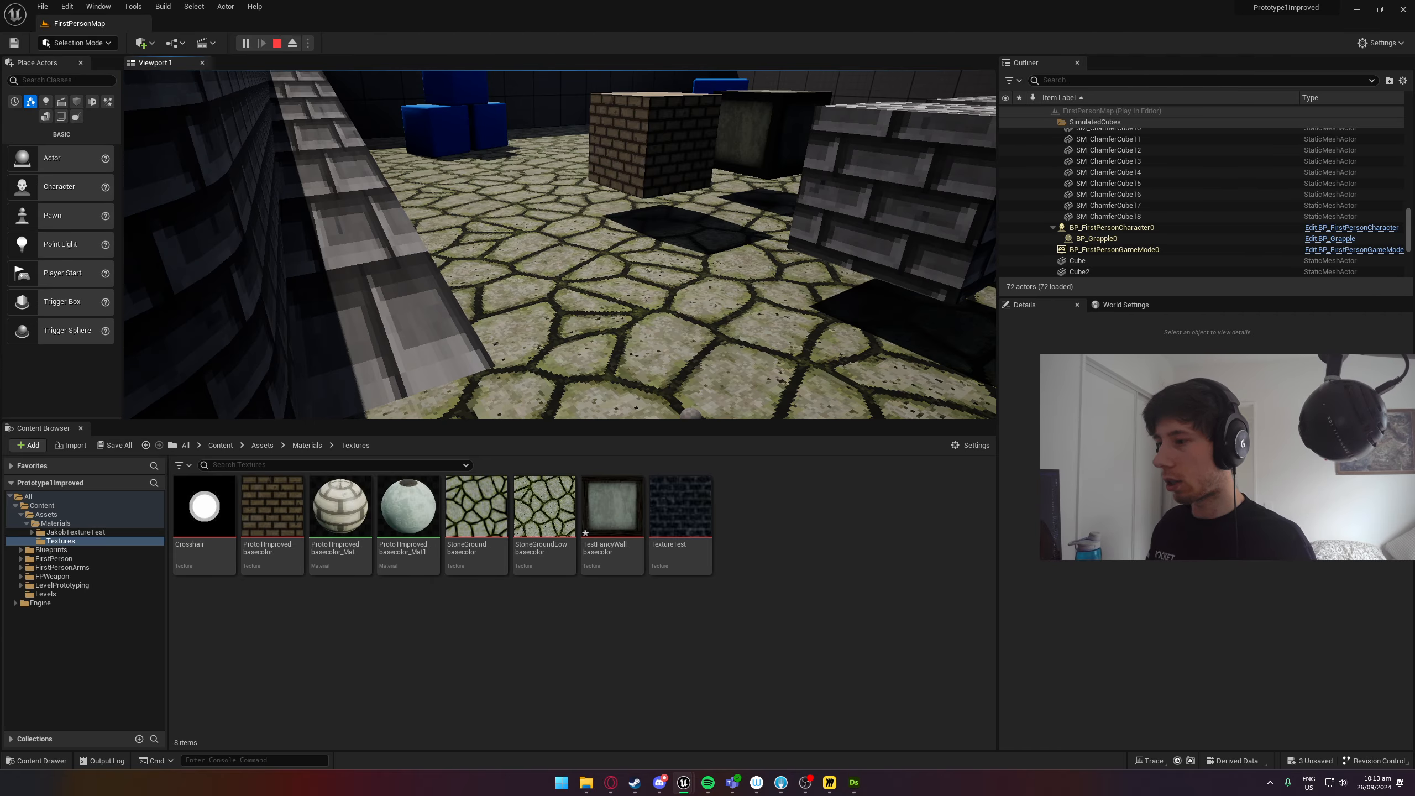
{"action": "key", "text": "Escape"}
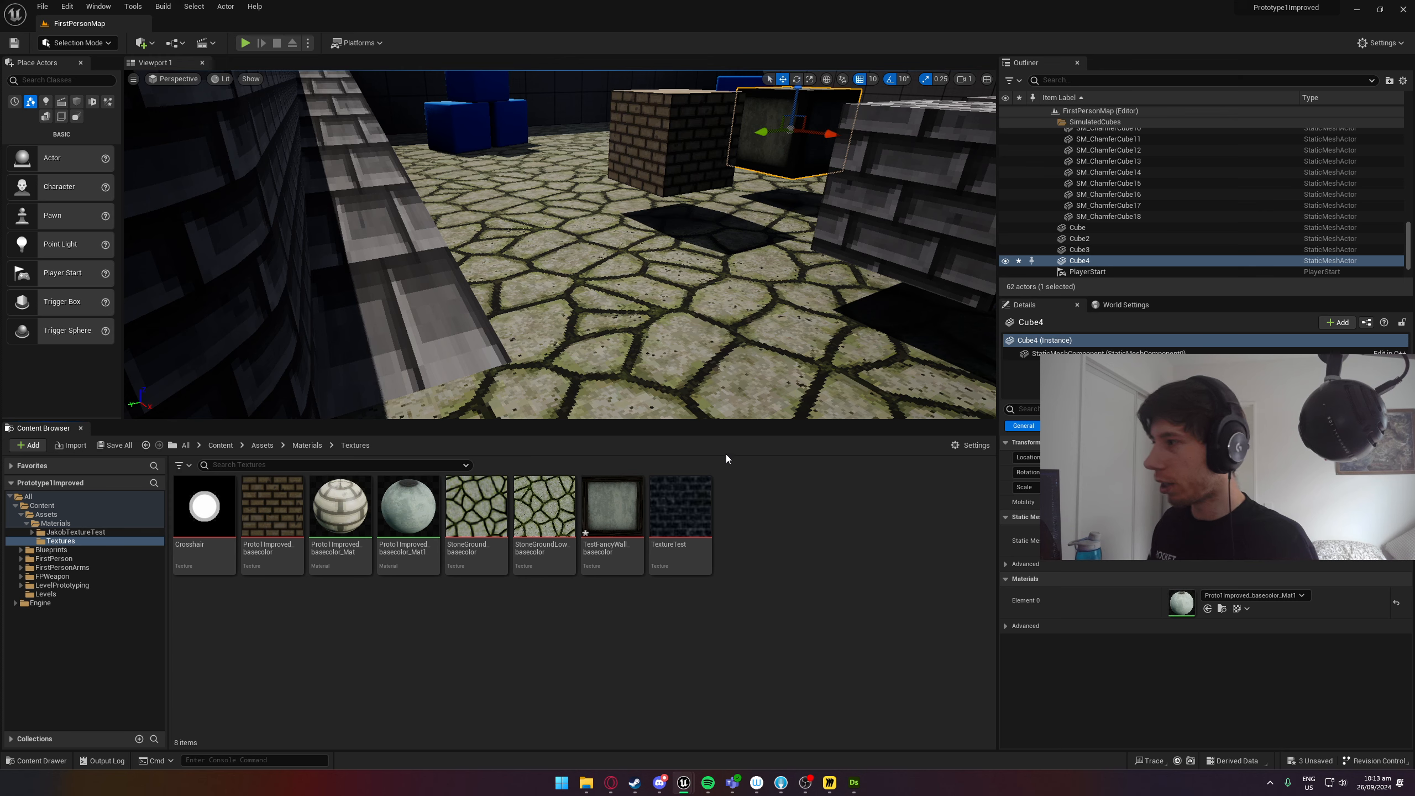
Select the PostProcessVolume, filter its details by "post", and expand the Post Process Materials array.
{"action": "scroll", "coordinate": [1047, 212], "scroll_direction": "up", "scroll_amount": 10}
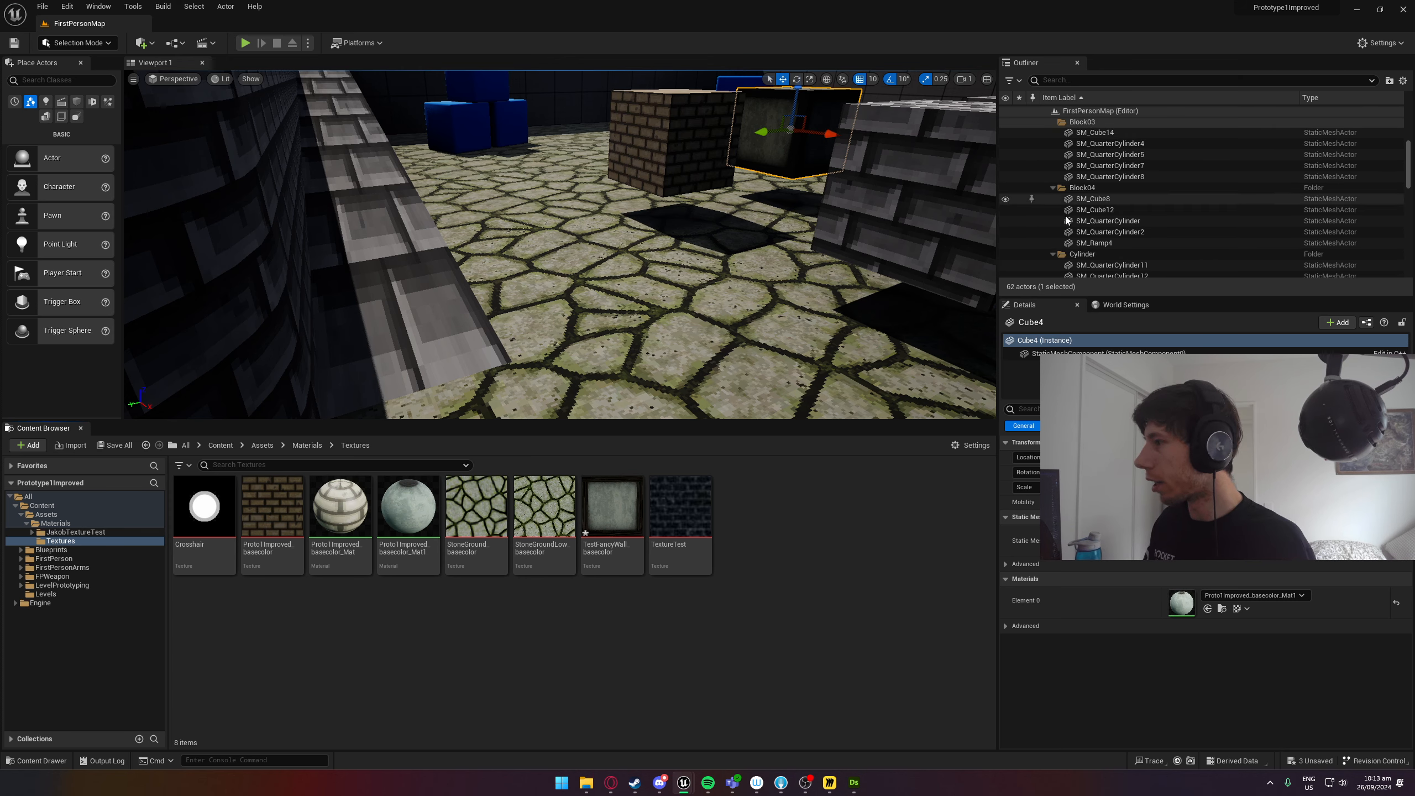
{"action": "scroll", "coordinate": [1066, 219], "scroll_direction": "down", "scroll_amount": 3}
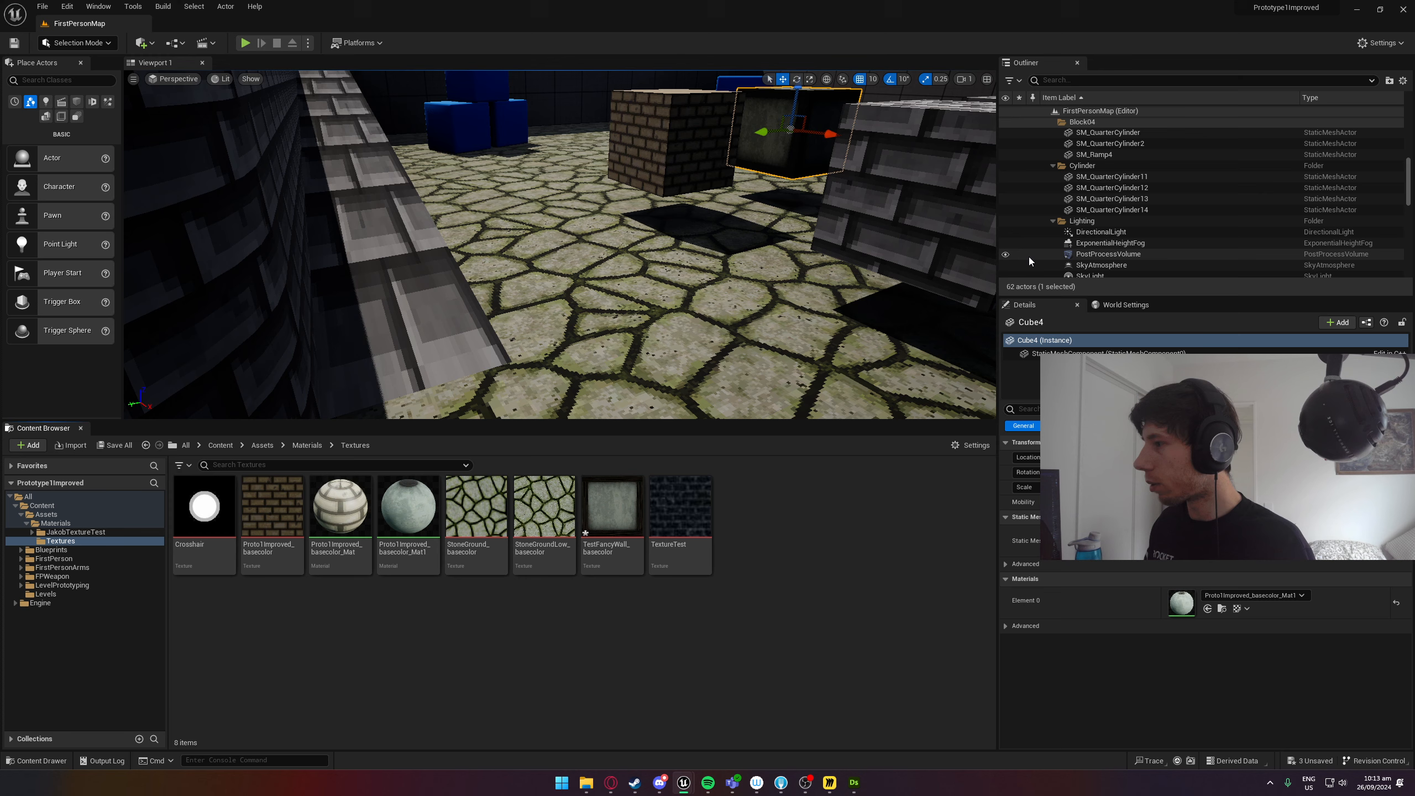
{"action": "left_click", "coordinate": [1101, 255]}
{"action": "scroll", "coordinate": [1115, 578], "scroll_direction": "down", "scroll_amount": 5}
{"action": "left_click", "coordinate": [1106, 409]}
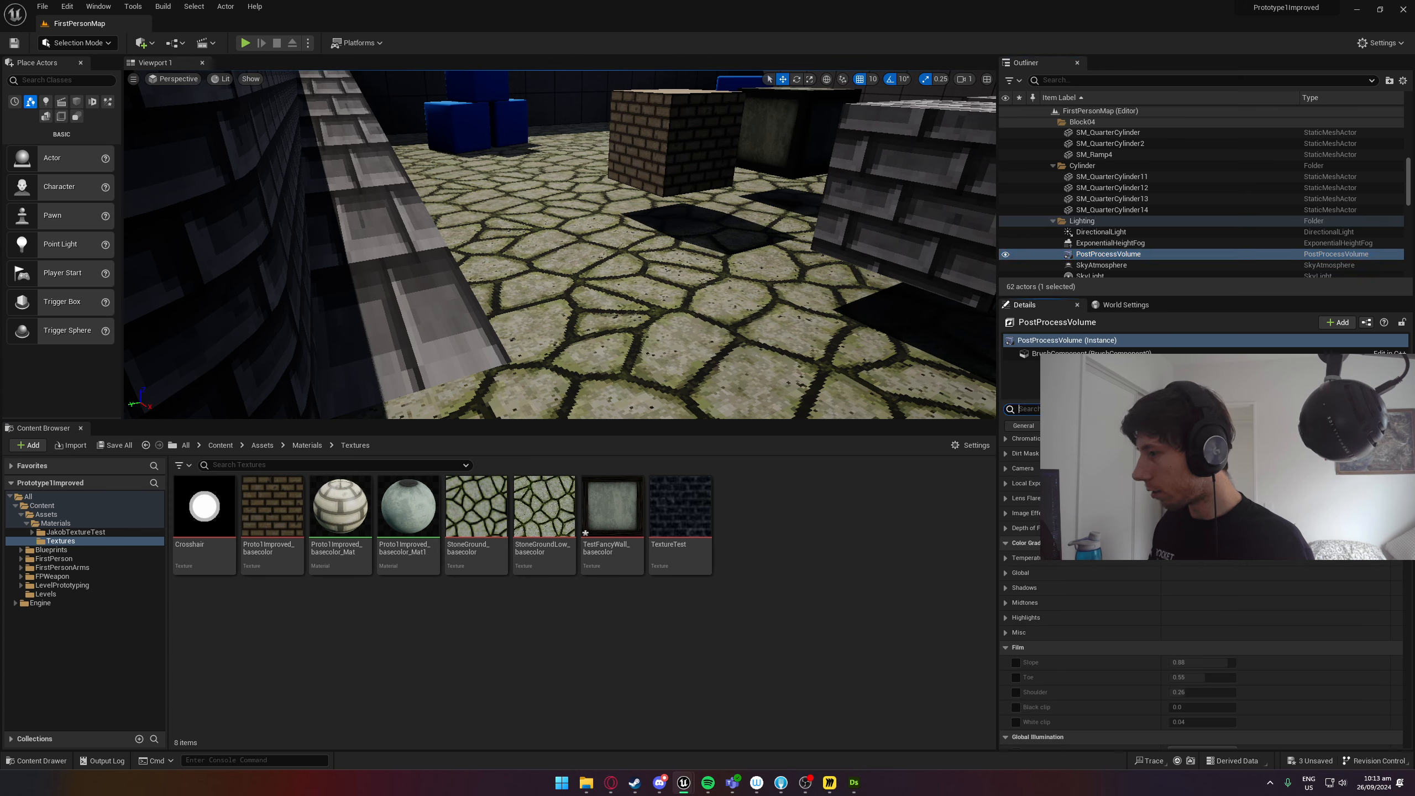
{"action": "type", "text": "post"}
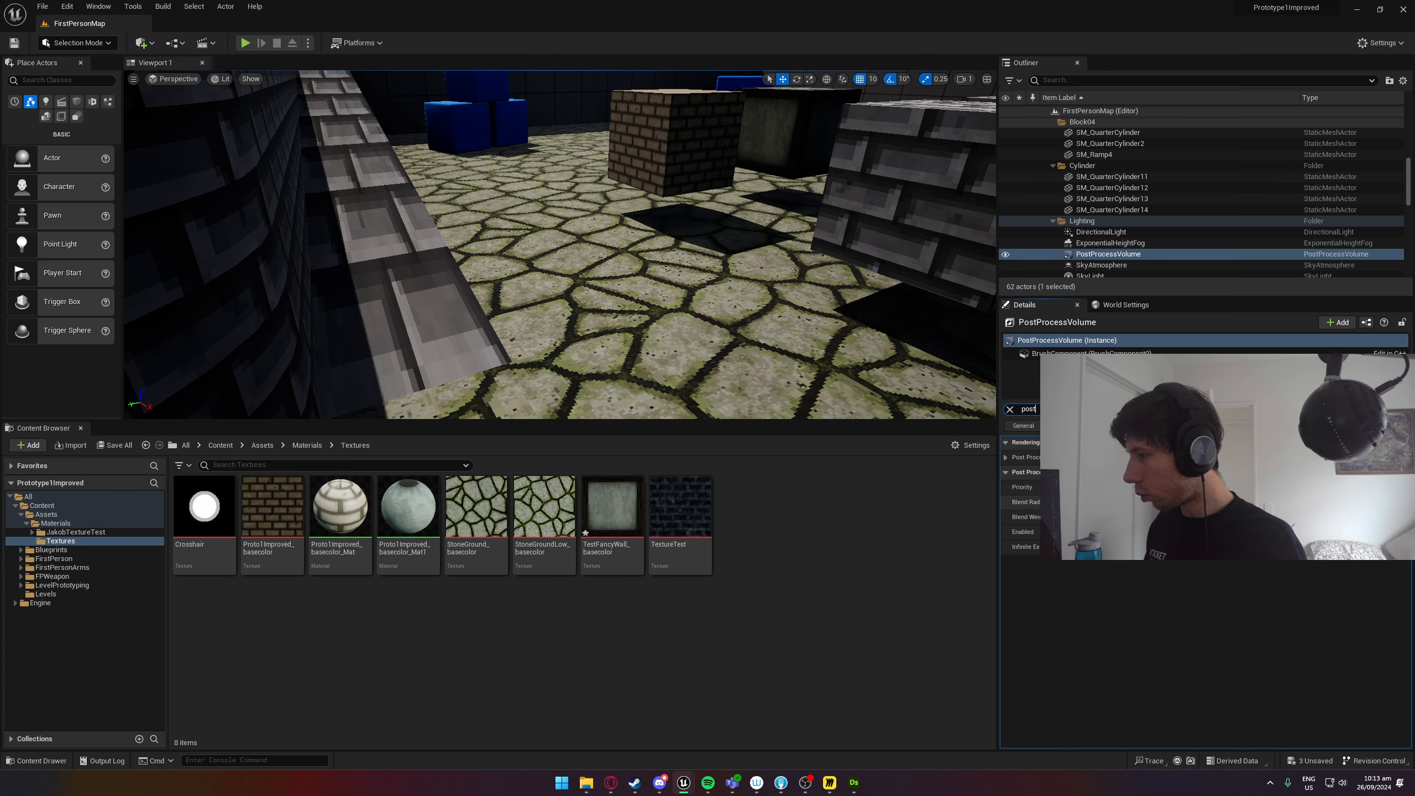
{"action": "left_click", "coordinate": [1019, 457]}
{"action": "left_click", "coordinate": [1022, 474]}
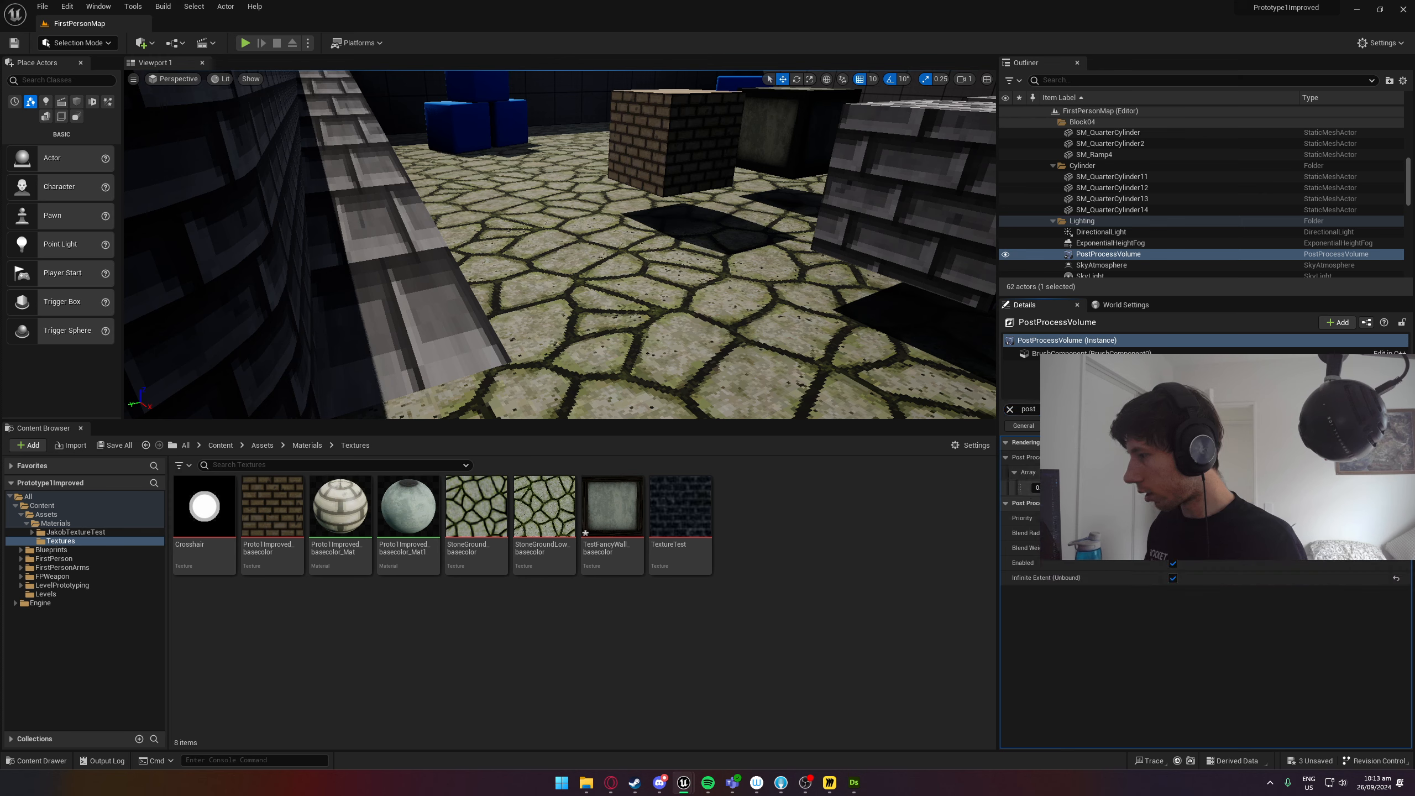
Raise the weight of the volume's post process material and check the pixelation effect around the level.
{"action": "left_click_drag", "start_coordinate": [1047, 487], "coordinate": [1119, 488]}
{"action": "right_click_drag", "start_coordinate": [690, 330], "coordinate": [986, 282]}
{"action": "right_click_drag", "start_coordinate": [560, 245], "coordinate": [796, 245]}
{"action": "key", "text": "w"}
{"action": "right_click_drag", "start_coordinate": [513, 361], "coordinate": [513, 361]}
{"action": "left_click", "coordinate": [458, 653]}
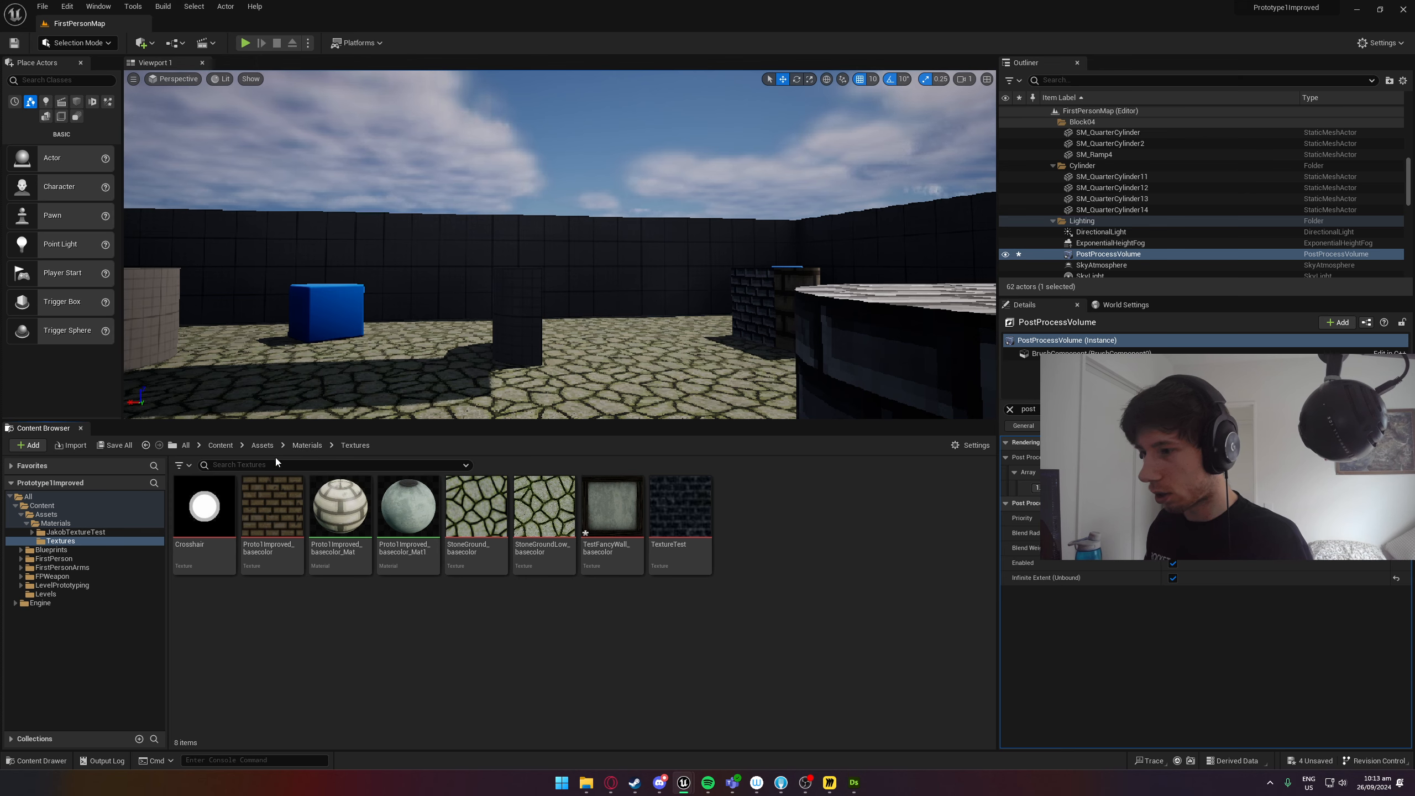
Open the PixelPostProcess material from the Materials folder and bring its editor window over the level view.
{"action": "left_click", "coordinate": [304, 446]}
{"action": "left_click", "coordinate": [543, 519]}
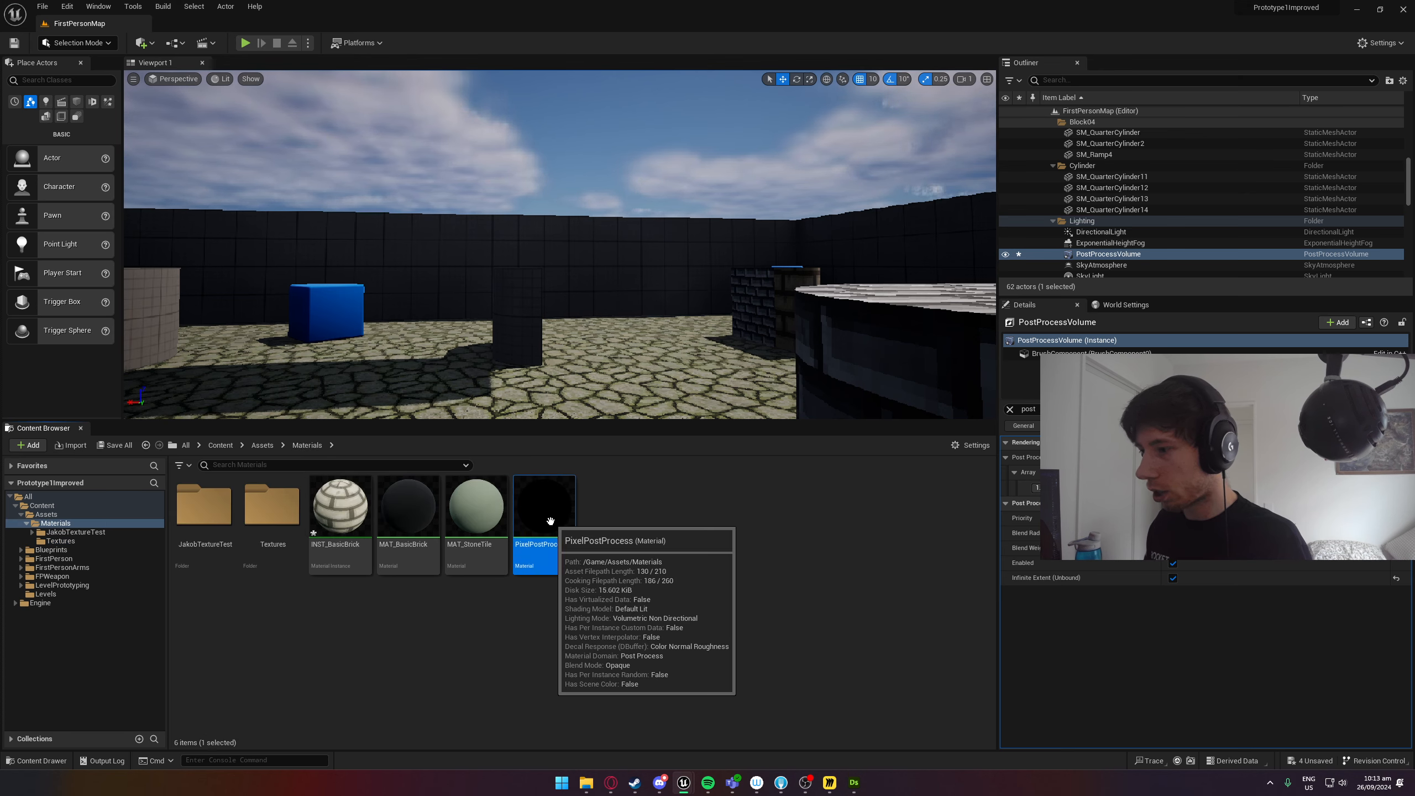
{"action": "left_click_drag", "start_coordinate": [1414, 329], "coordinate": [777, 233]}
Examine the Pixels and Multiply nodes in the PixelPostProcess graph, and return to the level to inspect the textured cubes.
{"action": "scroll", "coordinate": [775, 340], "scroll_direction": "down", "scroll_amount": 6}
{"action": "scroll", "coordinate": [866, 332], "scroll_direction": "up", "scroll_amount": 6}
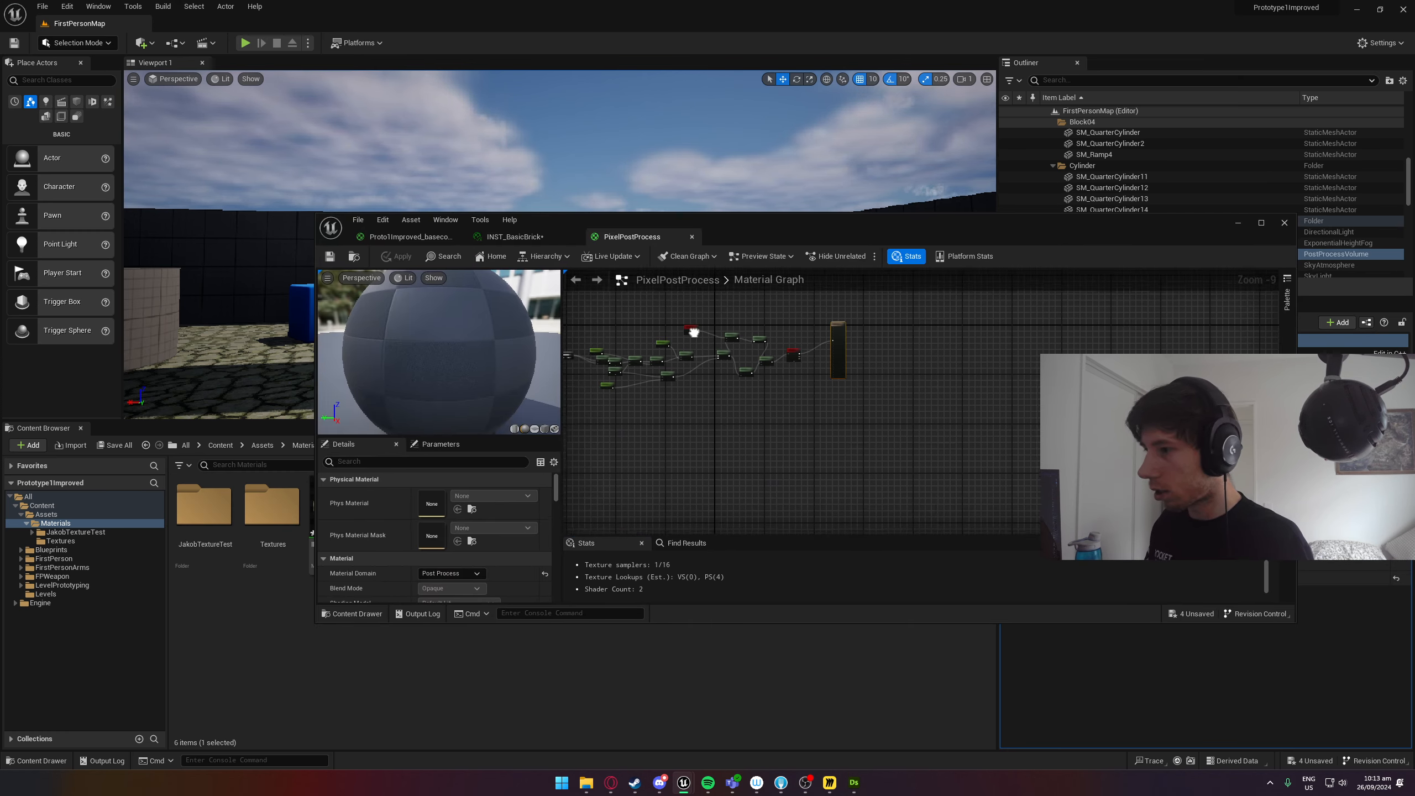
{"action": "right_click_drag", "start_coordinate": [857, 356], "coordinate": [825, 295]}
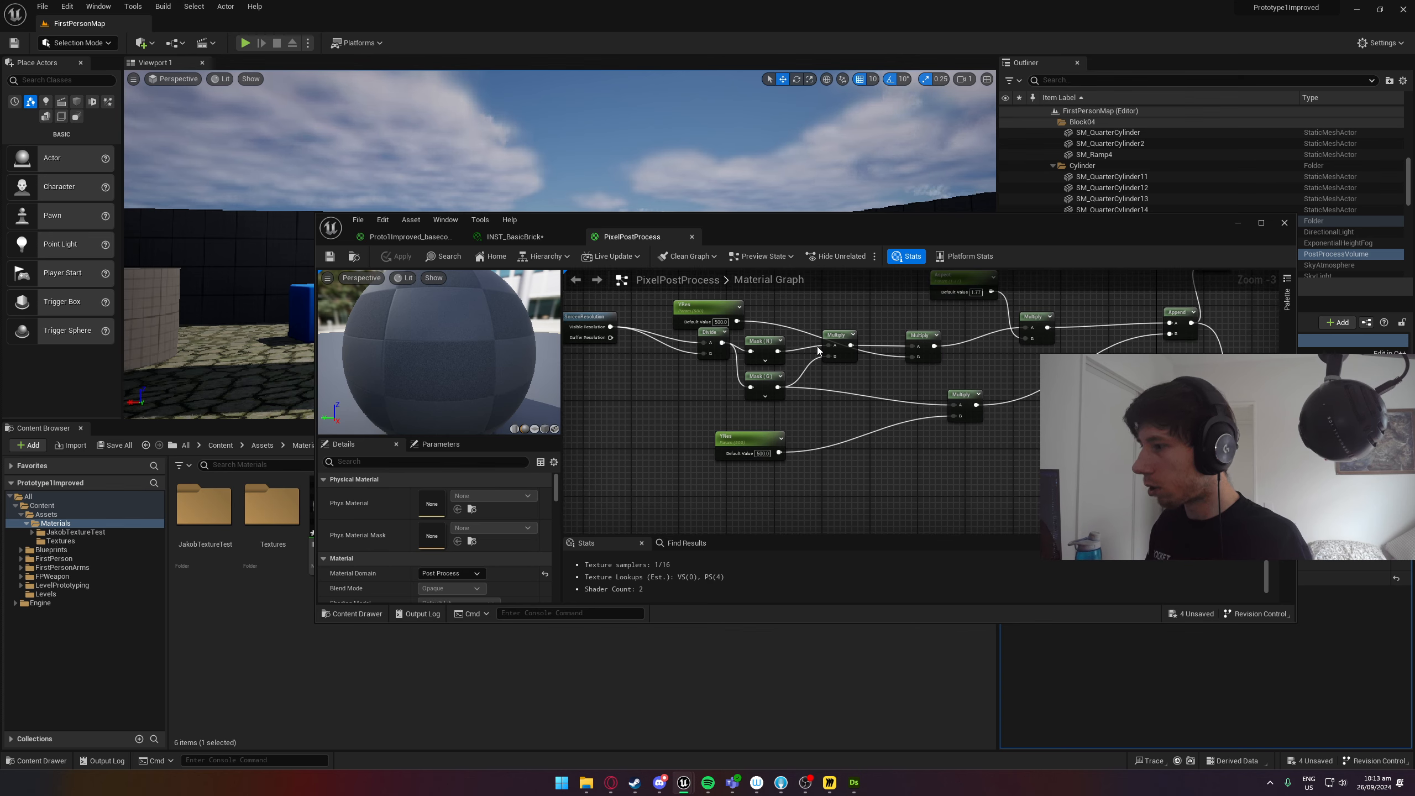
{"action": "right_click_drag", "start_coordinate": [821, 350], "coordinate": [516, 410]}
{"action": "right_click_drag", "start_coordinate": [955, 392], "coordinate": [888, 396]}
{"action": "left_click", "coordinate": [1237, 223]}
{"action": "right_click_drag", "start_coordinate": [466, 233], "coordinate": [557, 278]}
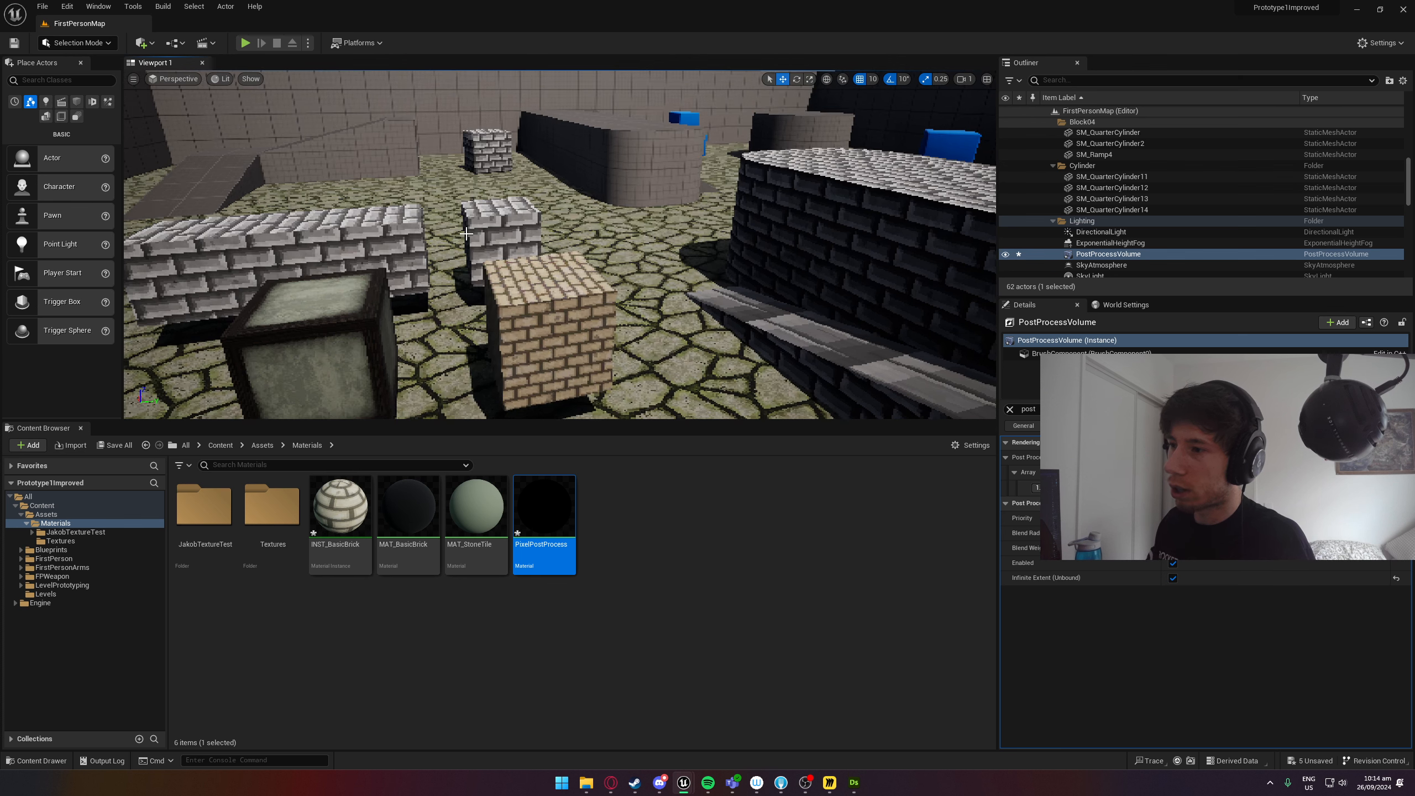
Switch to Steam, search the library for "doom", and view the screenshots on the DOOM + DOOM II store page.
{"action": "left_click", "coordinate": [634, 790]}
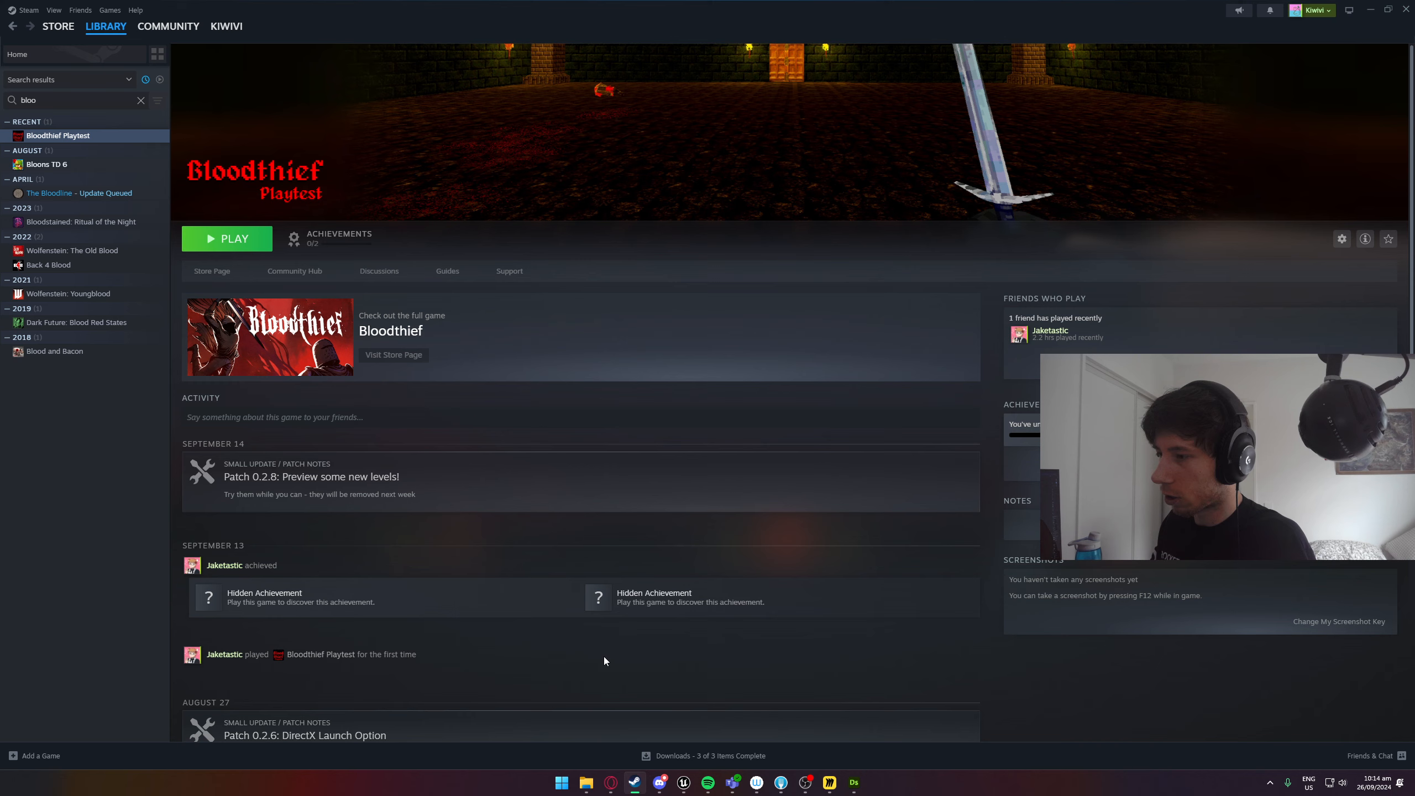
{"action": "left_click", "coordinate": [37, 56]}
{"action": "double_click", "coordinate": [28, 100]}
{"action": "type", "text": "doom"}
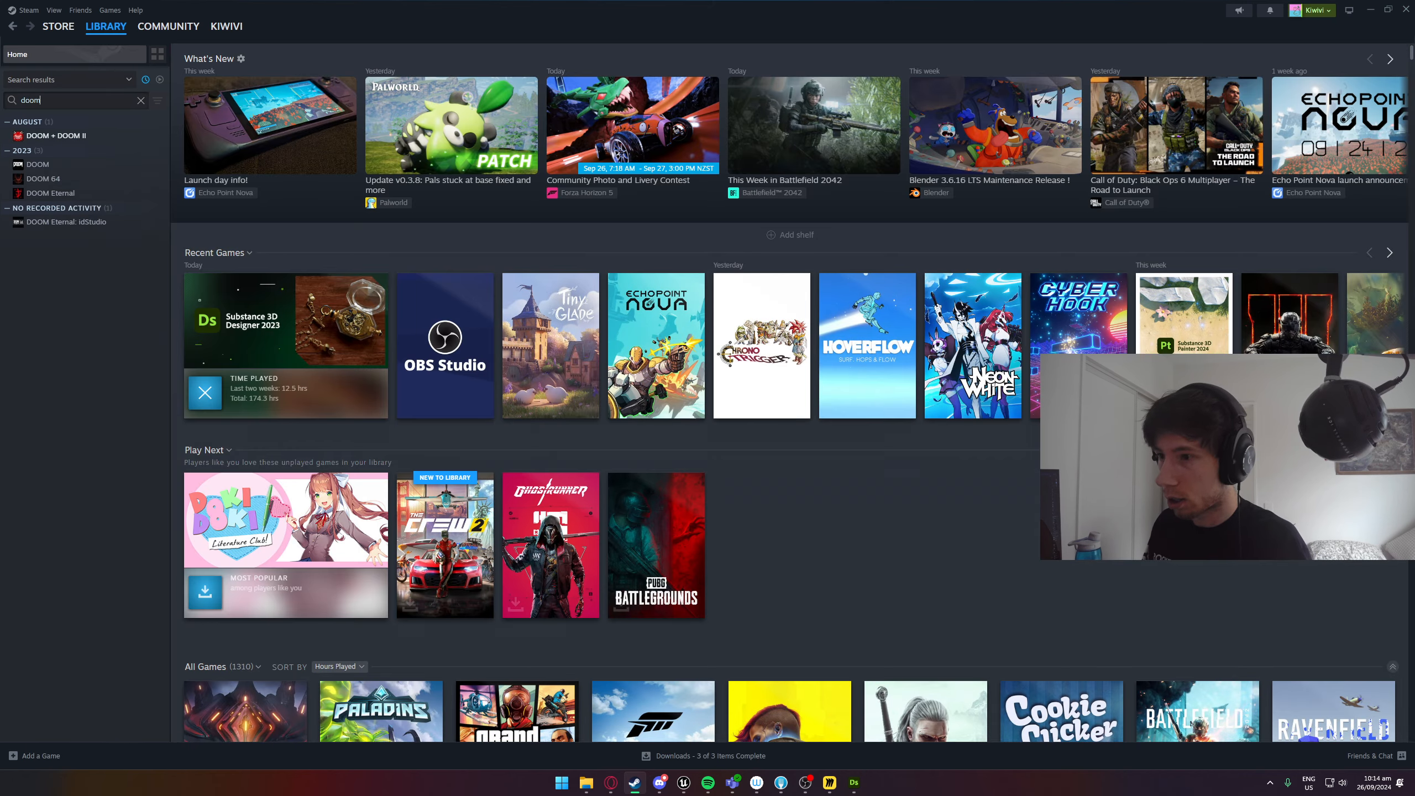
{"action": "left_click", "coordinate": [56, 136]}
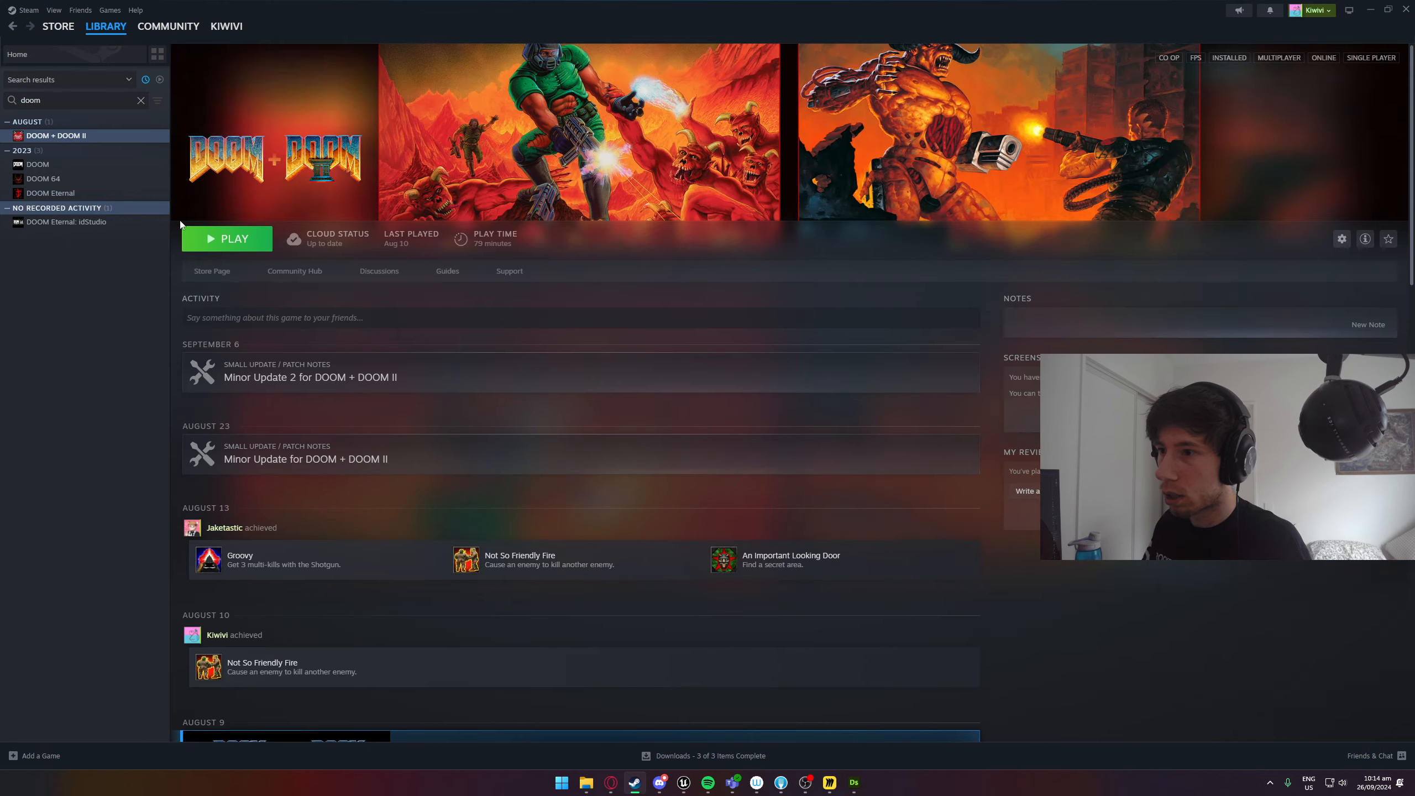
{"action": "left_click", "coordinate": [205, 270]}
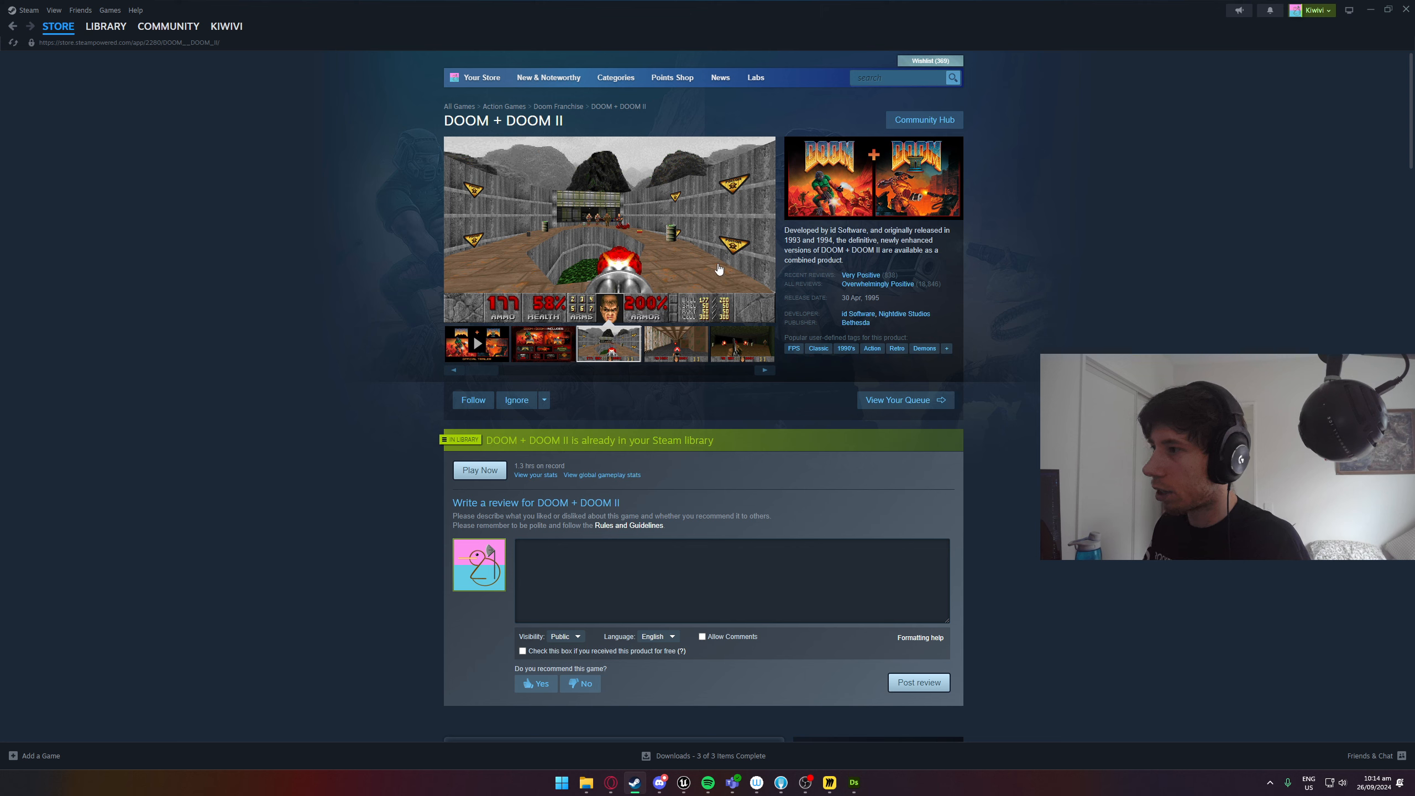
{"action": "left_click", "coordinate": [675, 345]}
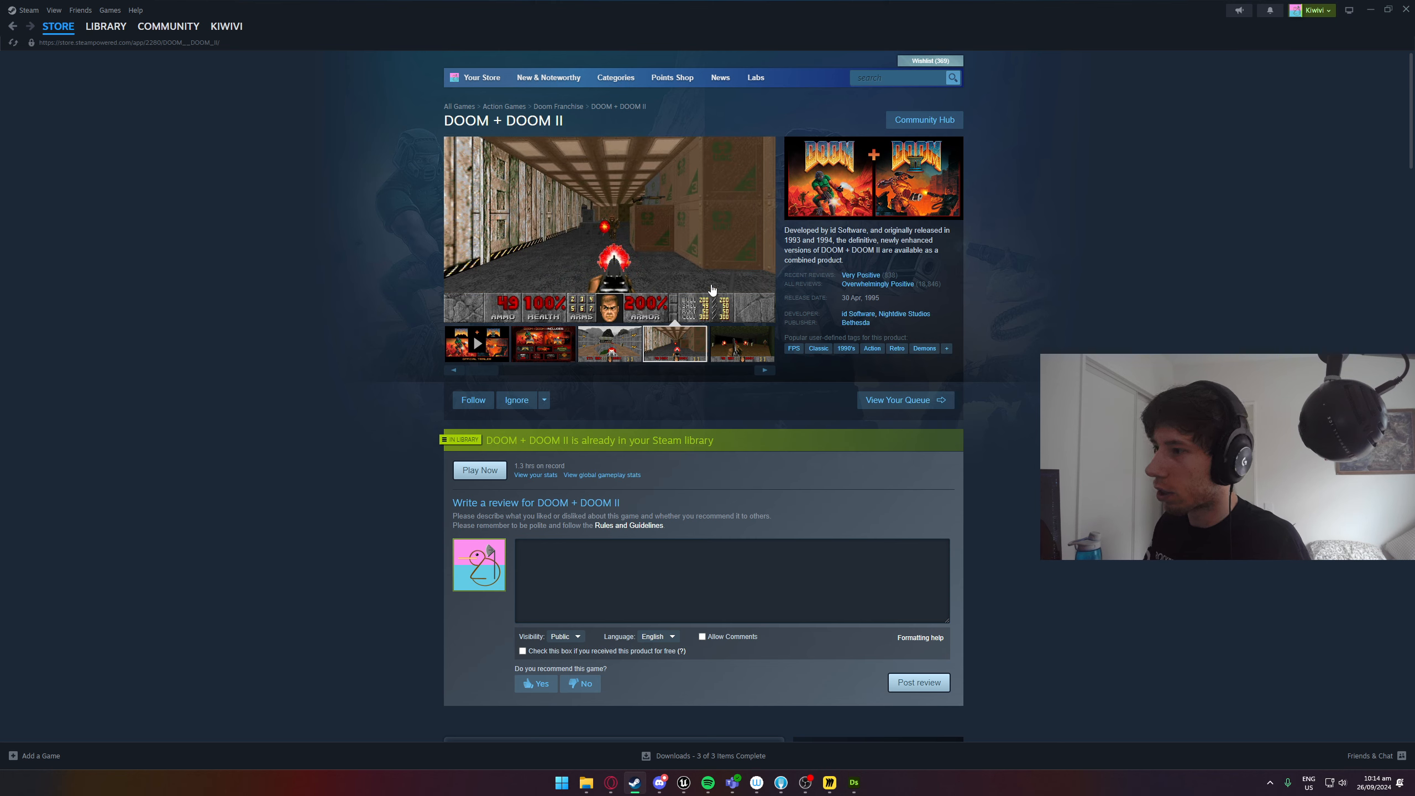
Search the Steam store for "quake" and open the Quake page to view its screenshots.
{"action": "left_click", "coordinate": [876, 82]}
{"action": "type", "text": "quake"}
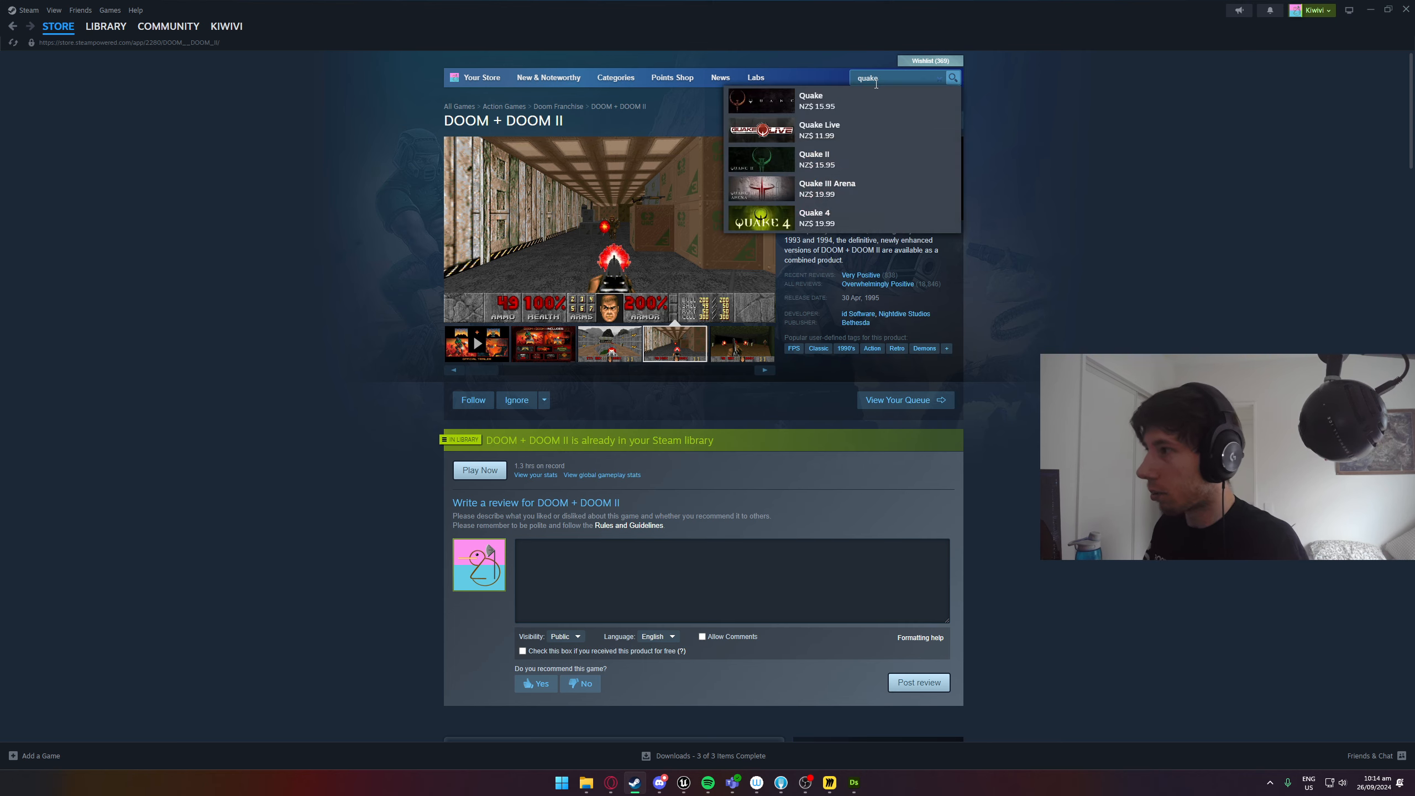
{"action": "key", "text": "Return"}
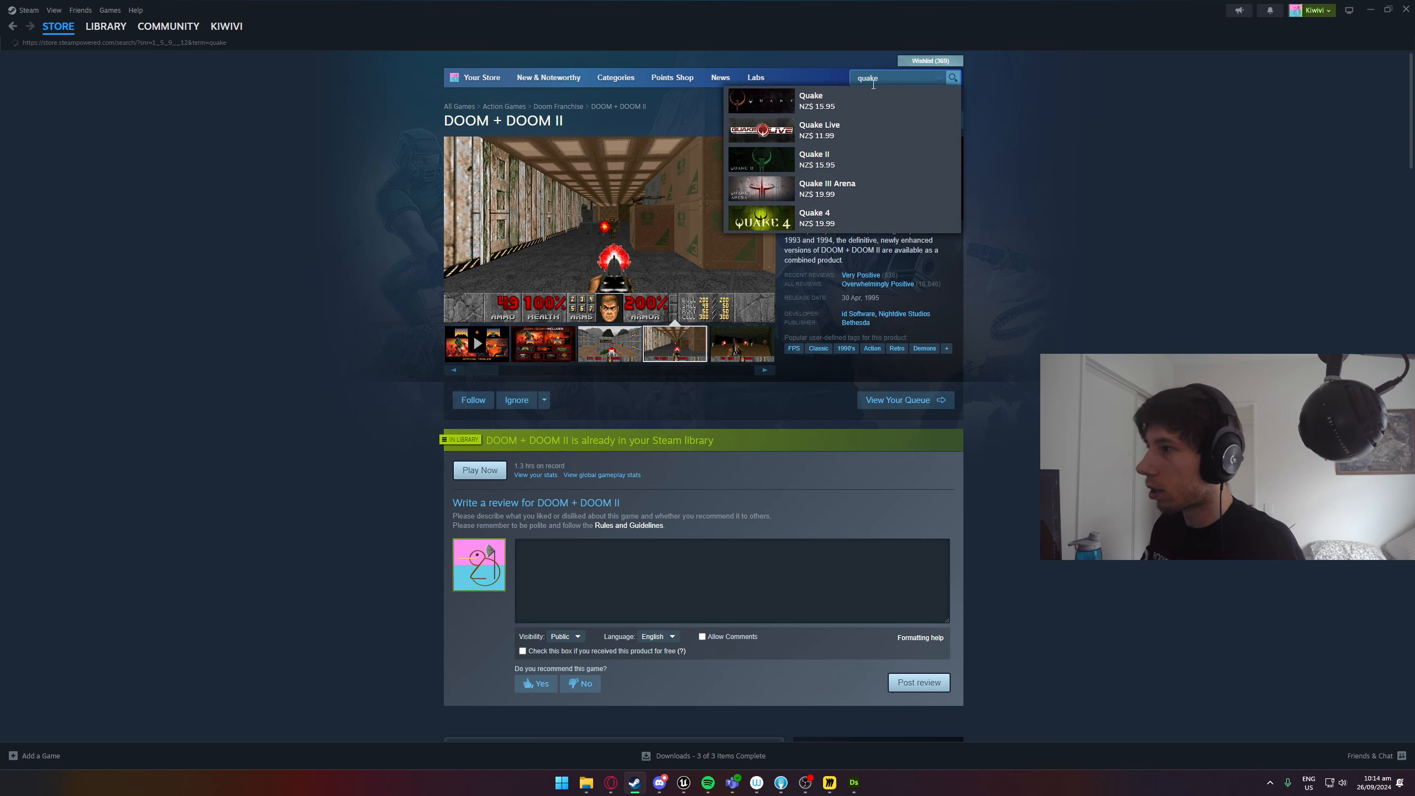
{"action": "mouse_move", "coordinate": [567, 222]}
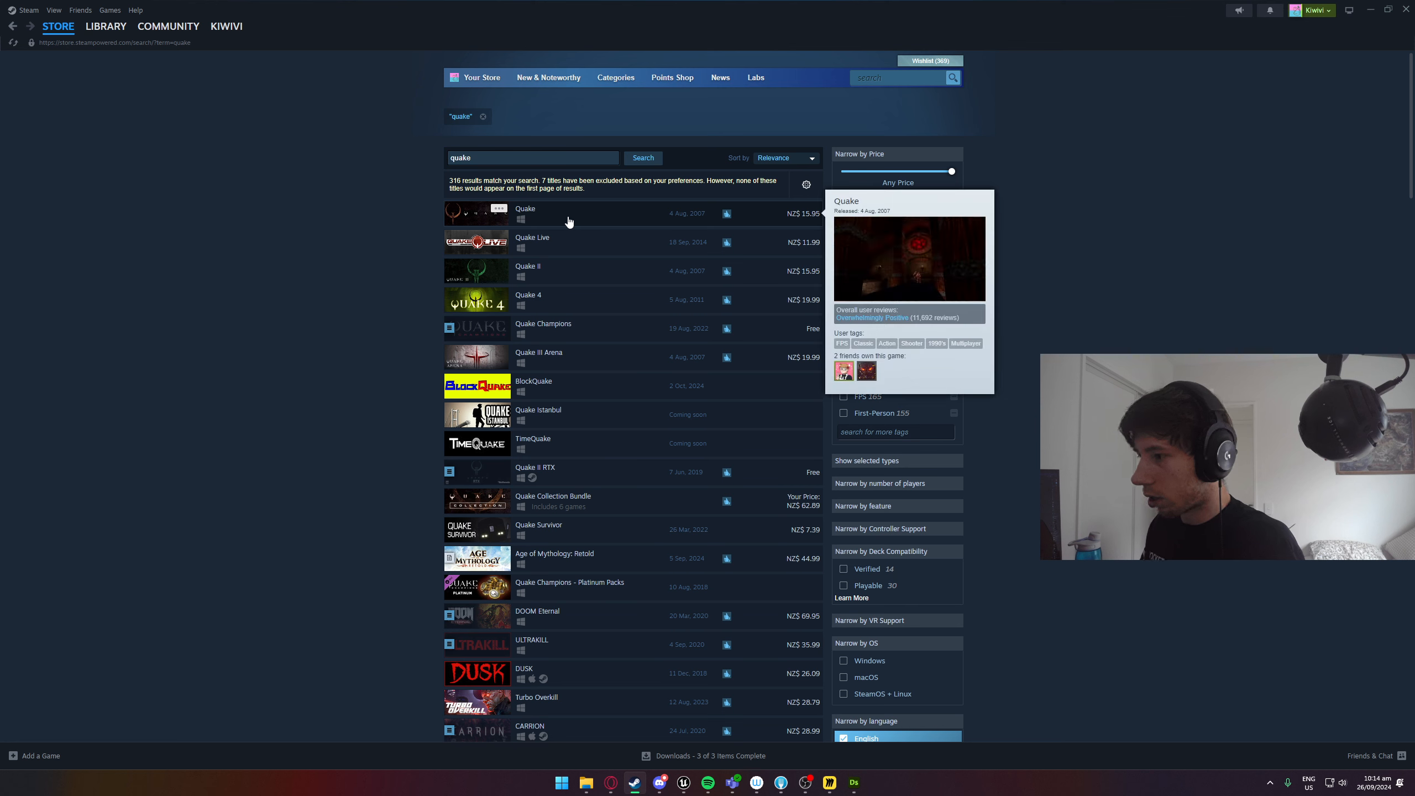
{"action": "left_click", "coordinate": [568, 221]}
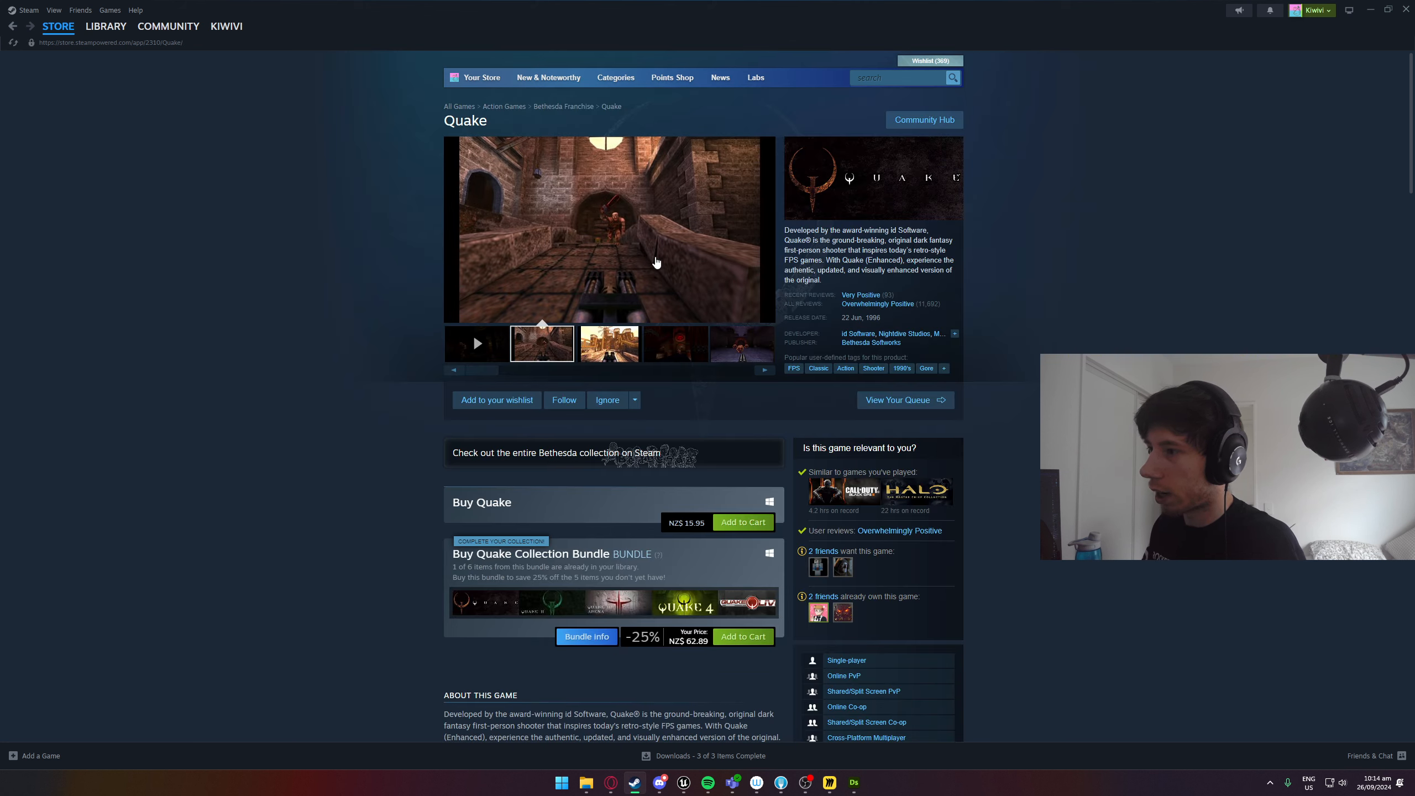
Return to Unreal Editor and examine the framed stone cube and tan brick cube from near ground level.
{"action": "key", "text": "alt+Tab"}
{"action": "right_click_drag", "start_coordinate": [465, 337], "coordinate": [629, 312]}
{"action": "right_click_drag", "start_coordinate": [374, 295], "coordinate": [375, 298]}
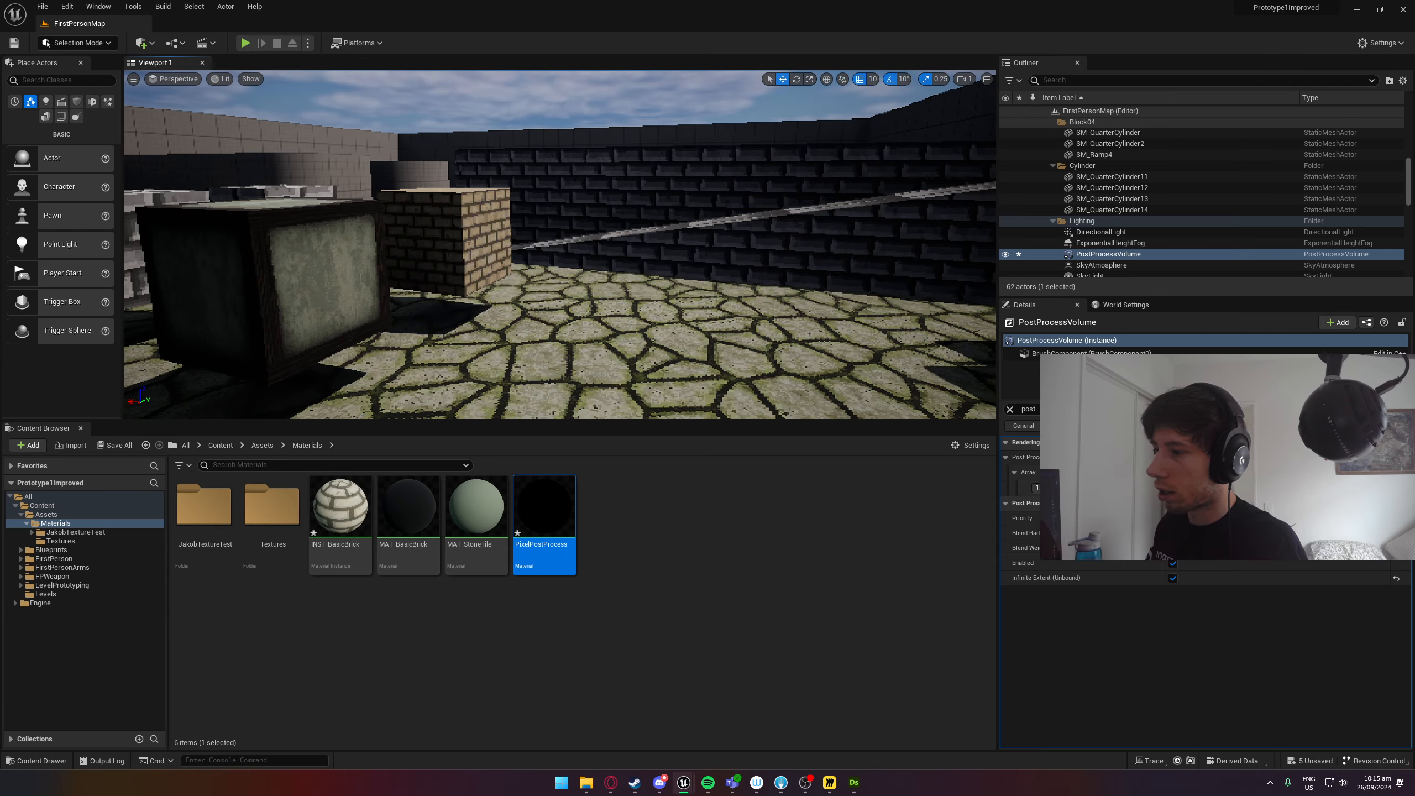
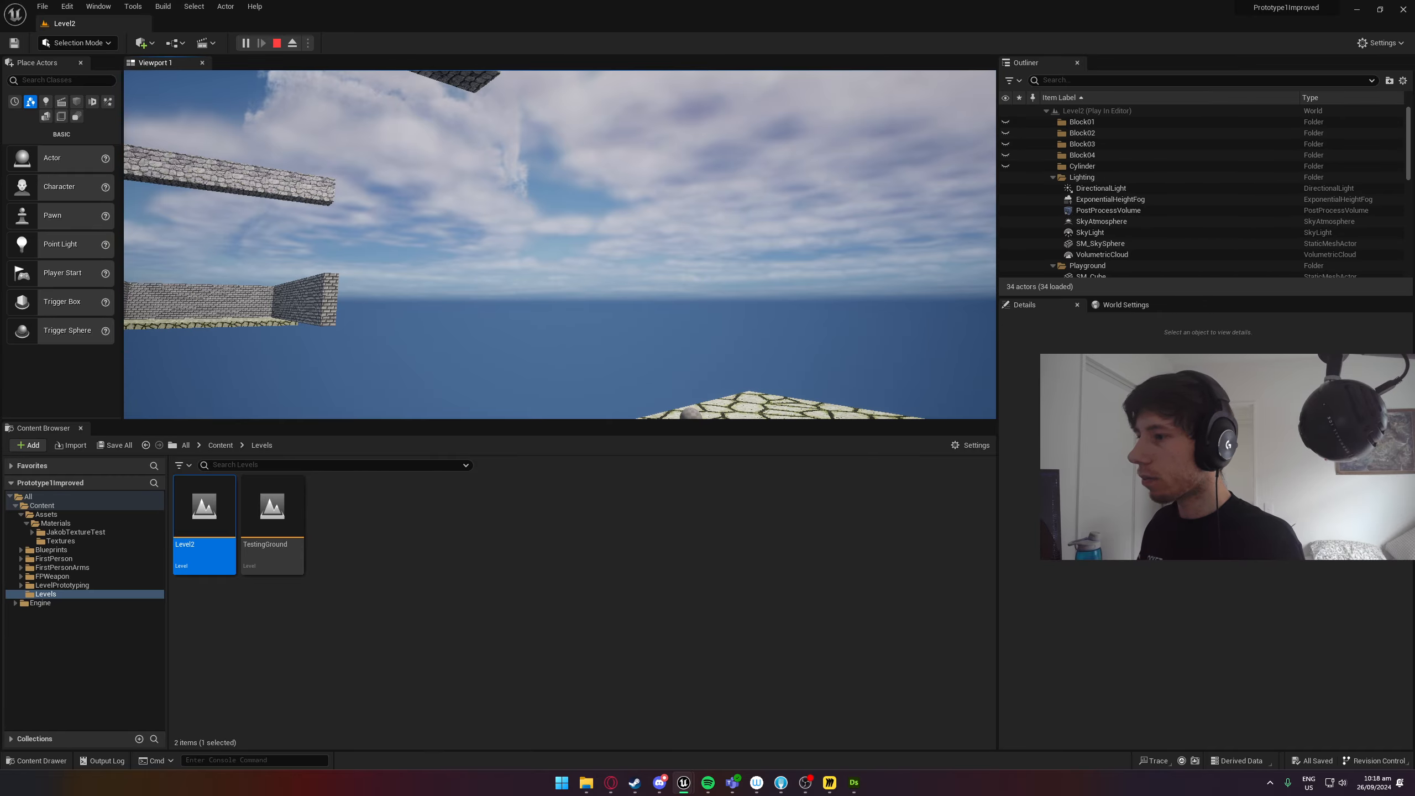
Stop the play session and view the floating stone platforms in Level2.
{"action": "key", "text": "Escape"}
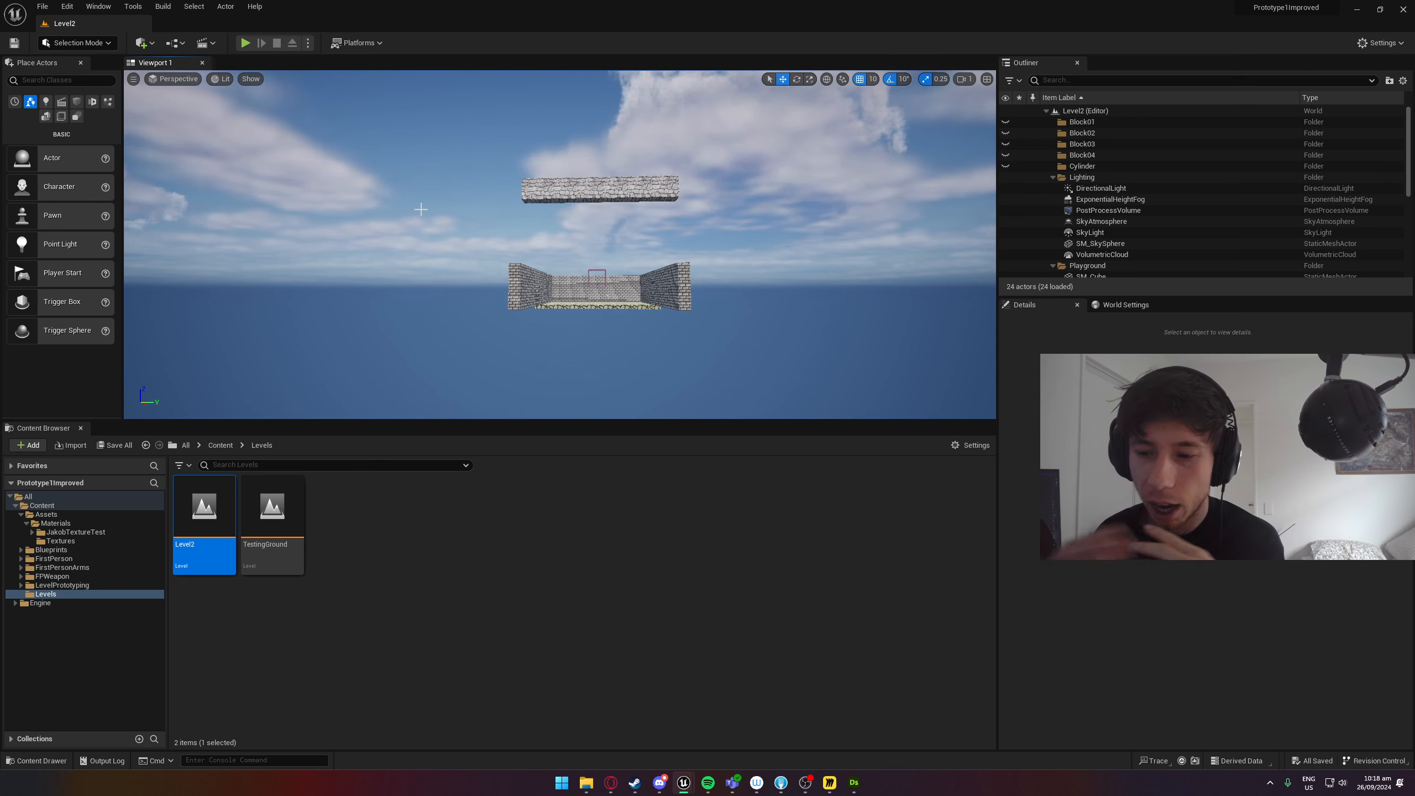
{"action": "right_click_drag", "start_coordinate": [420, 208], "coordinate": [473, 211]}
{"action": "mouse_move", "coordinate": [497, 146]}
{"action": "right_mouse_down"}
{"action": "mouse_move", "coordinate": [535, 134]}
{"action": "mouse_move", "coordinate": [497, 146]}
{"action": "right_mouse_up"}
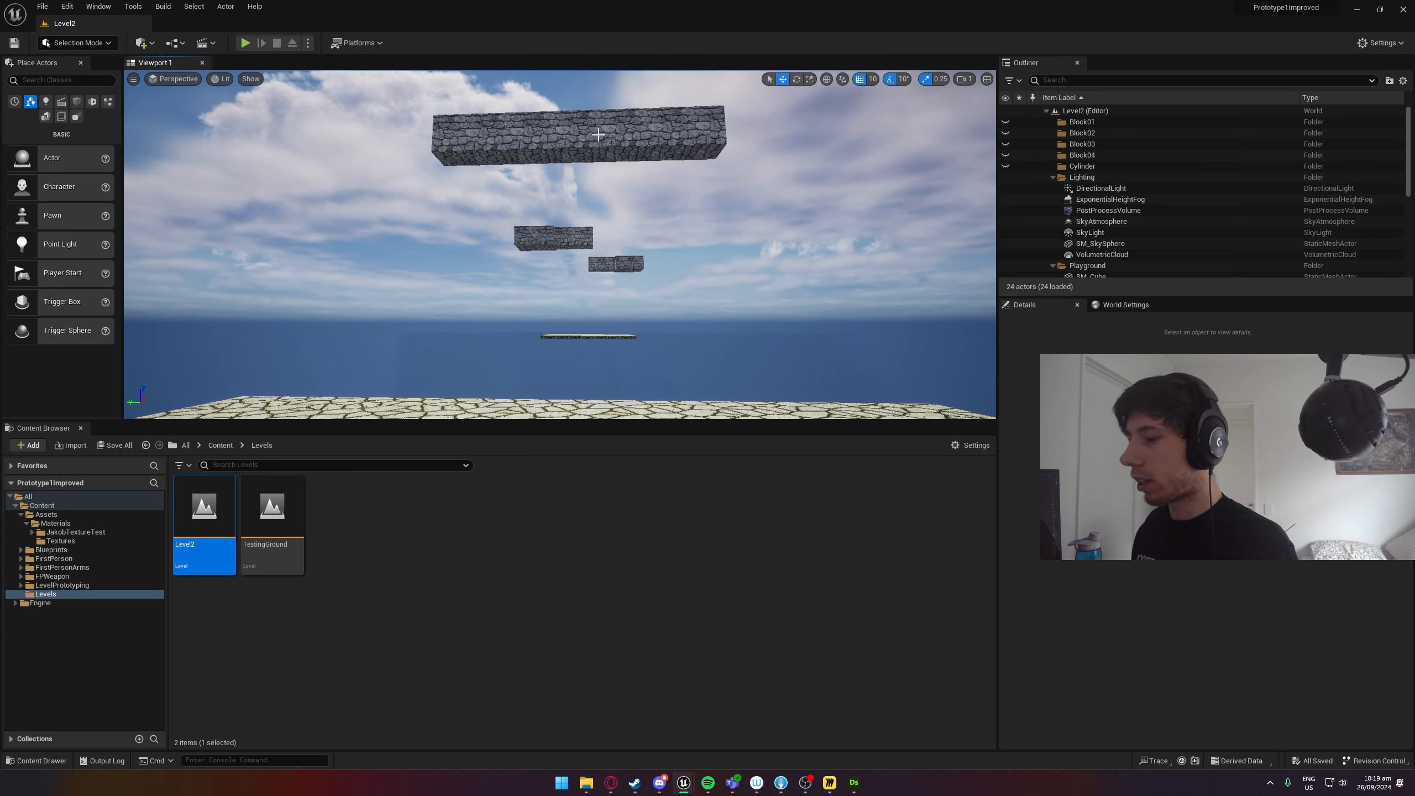
Switch to Steam, search the store for "cyberhook", and view the screenshots on the Cyber Hook page.
{"action": "key", "text": "super"}
{"action": "left_click", "coordinate": [634, 782]}
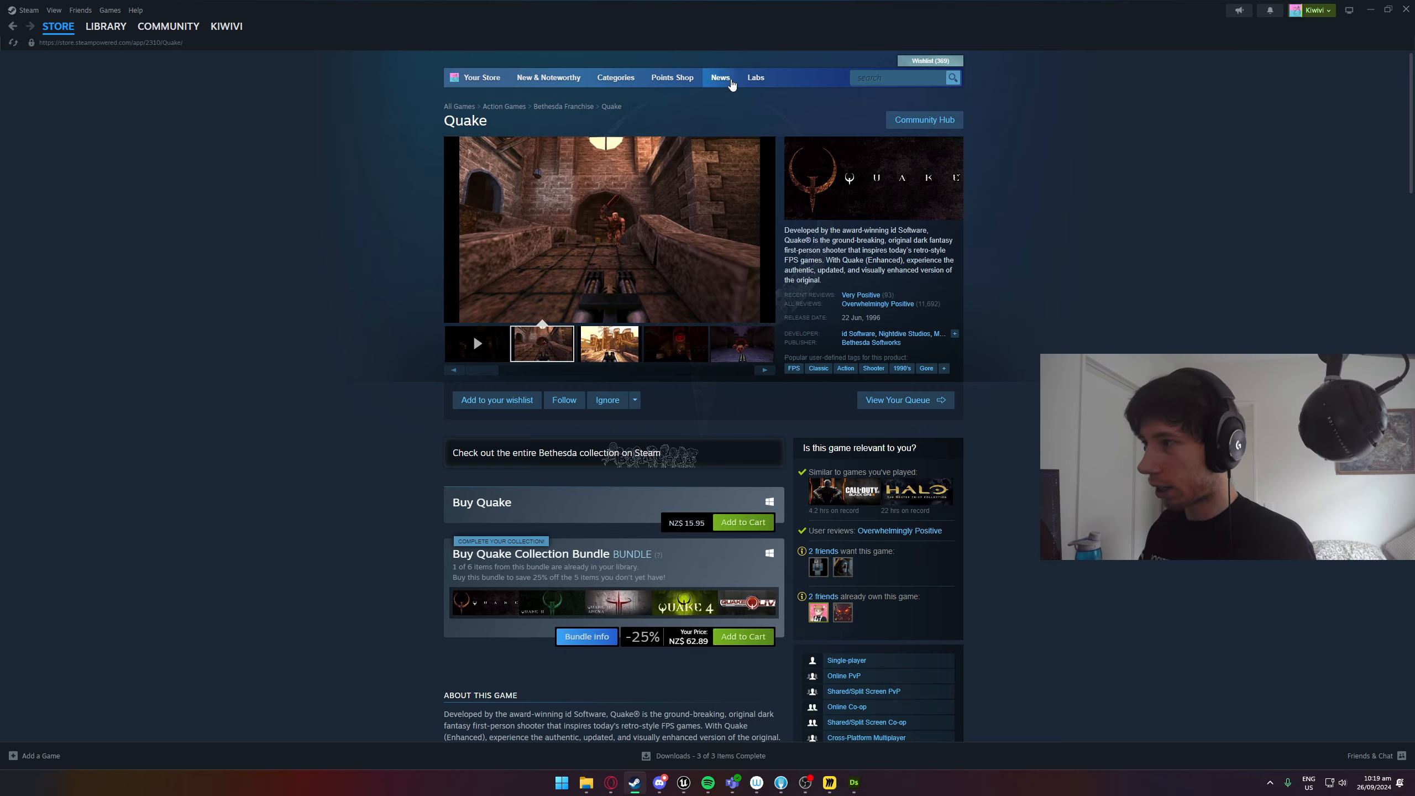
{"action": "left_click", "coordinate": [874, 77]}
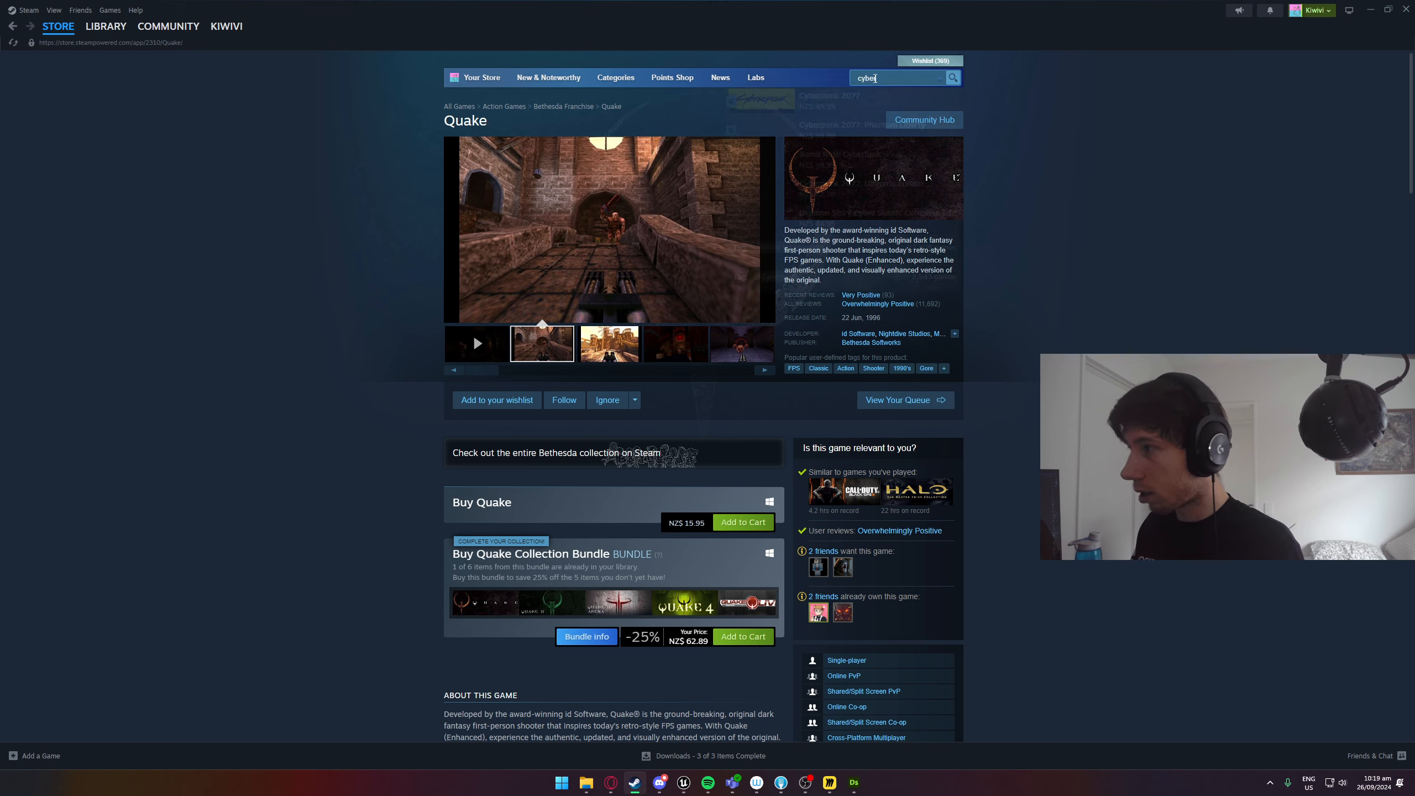
{"action": "type", "text": "cyberhook"}
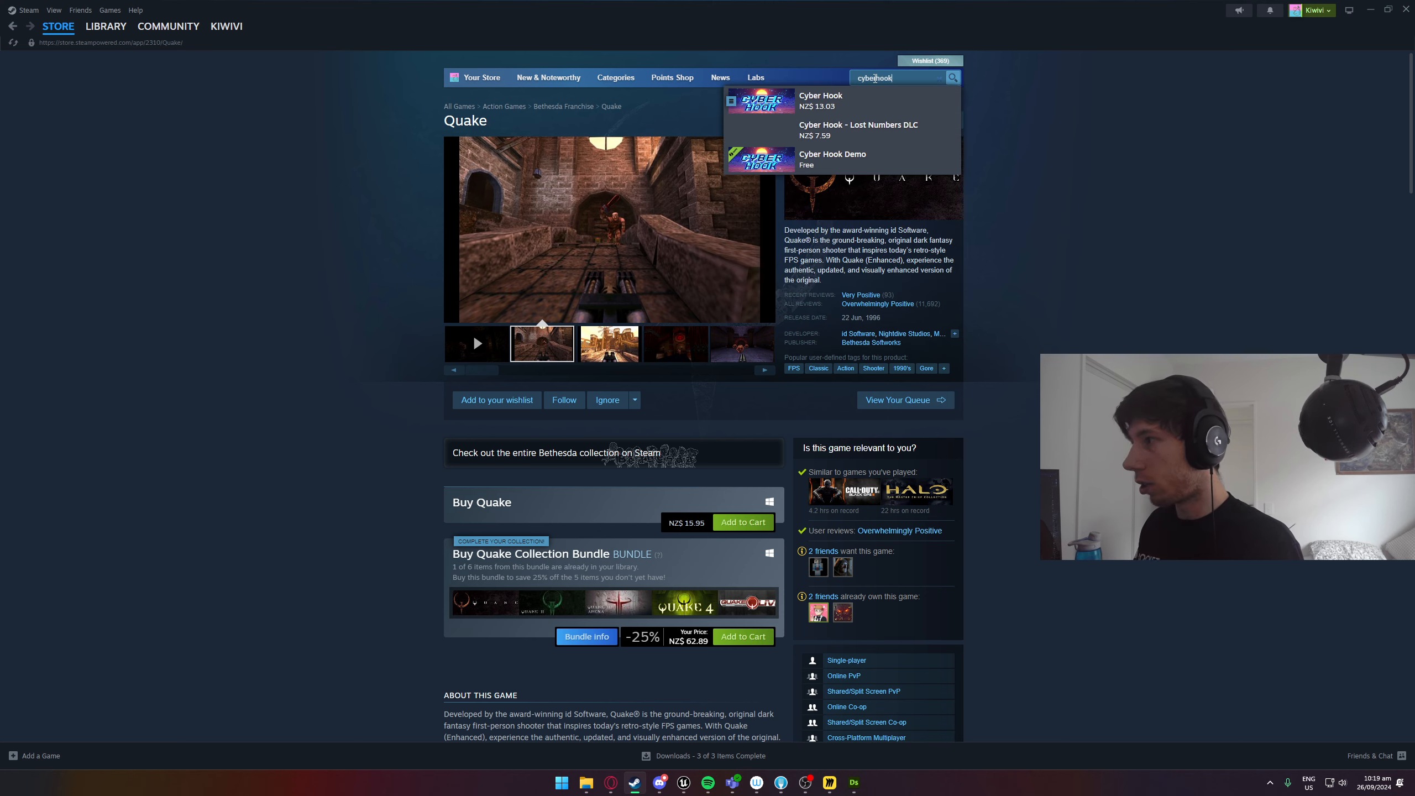
{"action": "left_click", "coordinate": [906, 104]}
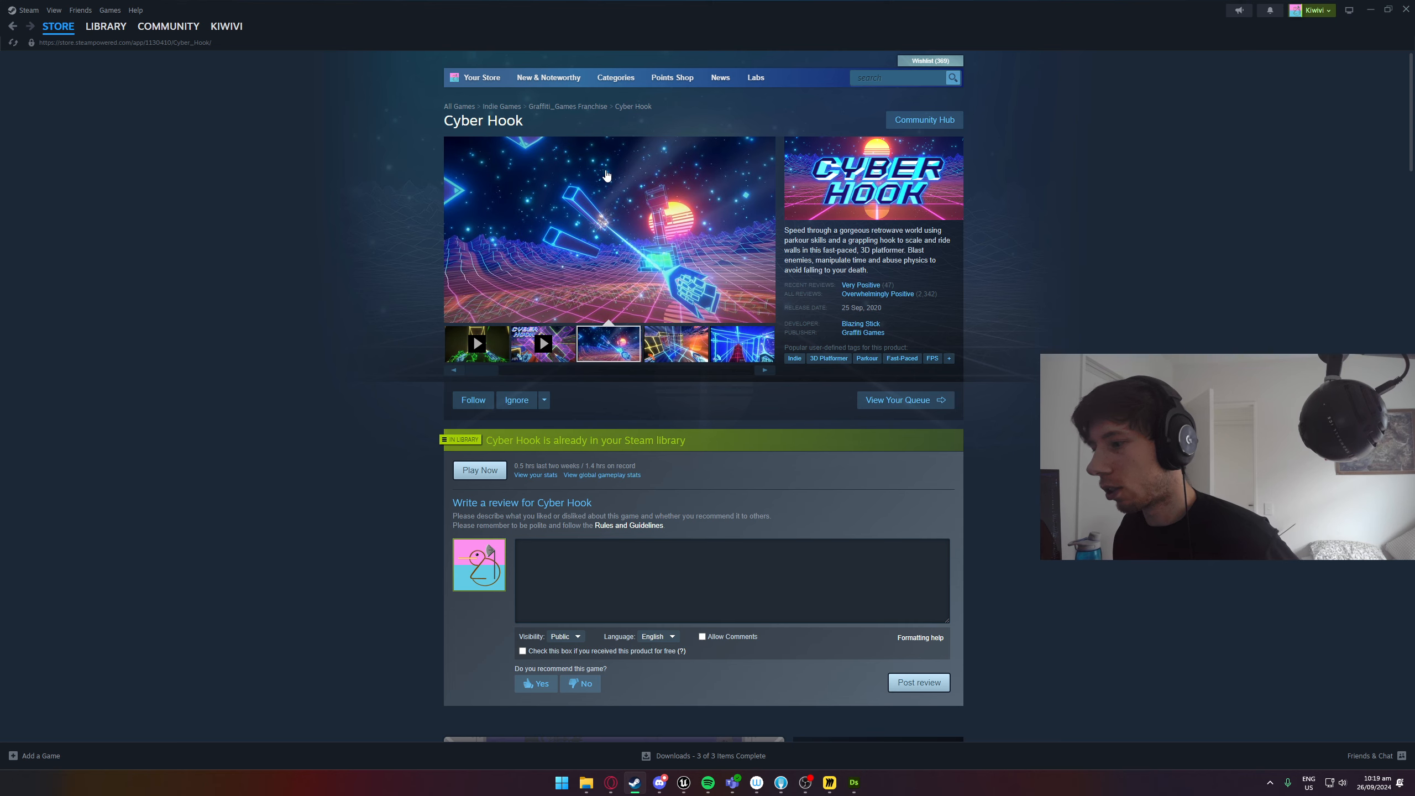
{"action": "left_click", "coordinate": [1369, 10]}
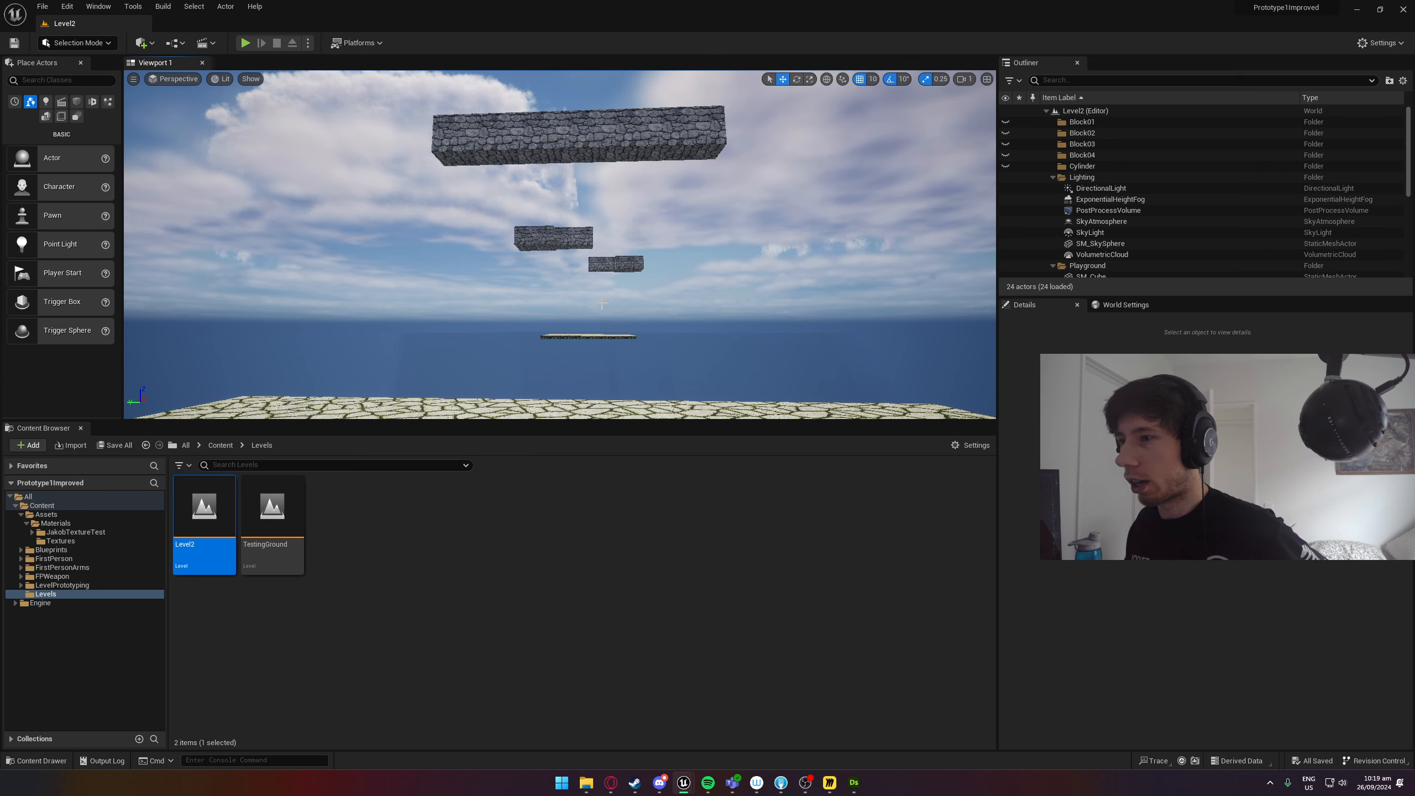
Return to Unreal Editor, open the project's Content folder, and examine the floating stone platforms and the brick wall SM_Cube3.
{"action": "right_click_drag", "start_coordinate": [601, 304], "coordinate": [417, 258]}
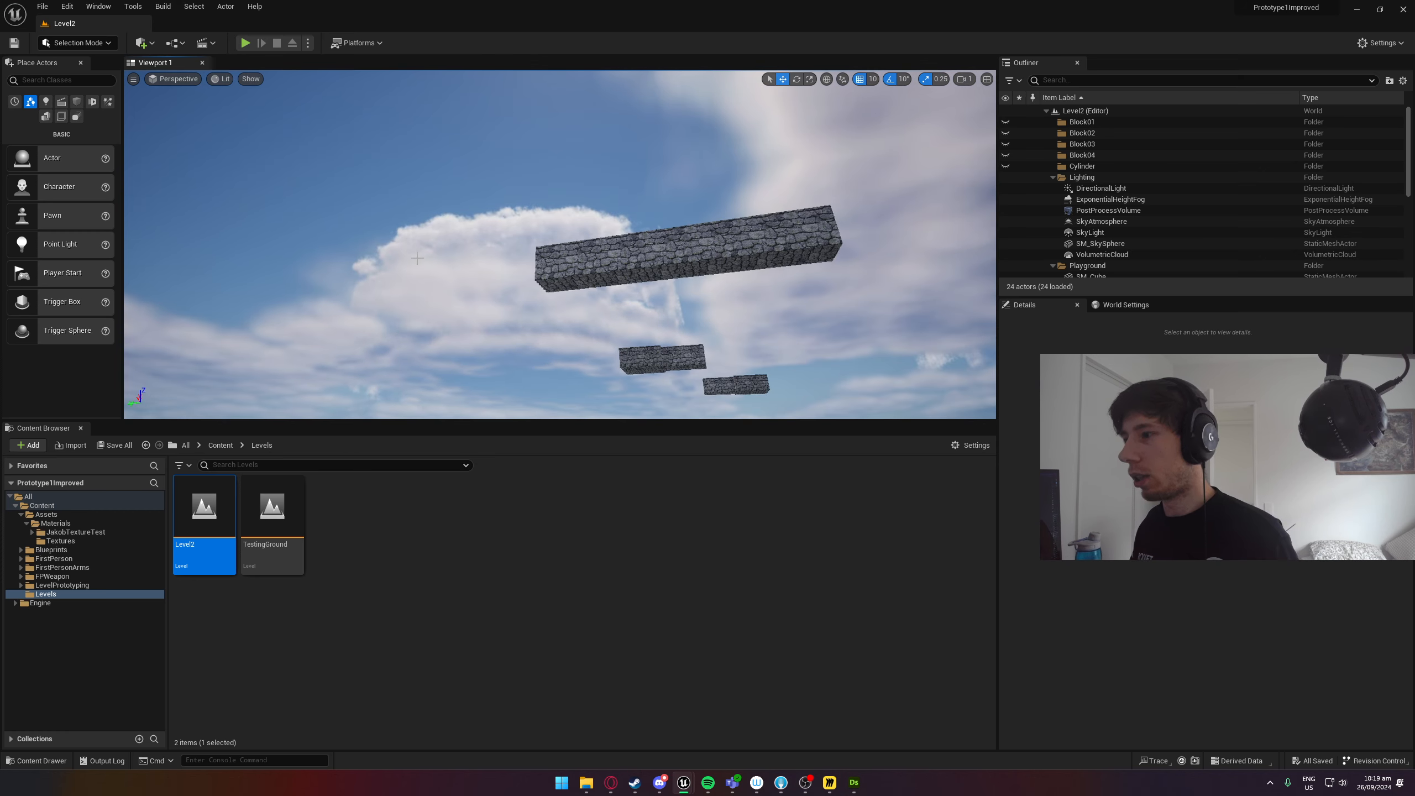
{"action": "left_click", "coordinate": [221, 445]}
{"action": "right_click_drag", "start_coordinate": [357, 412], "coordinate": [109, 508]}
{"action": "right_click_drag", "start_coordinate": [559, 244], "coordinate": [479, 184]}
{"action": "right_click_drag", "start_coordinate": [611, 348], "coordinate": [535, 332]}
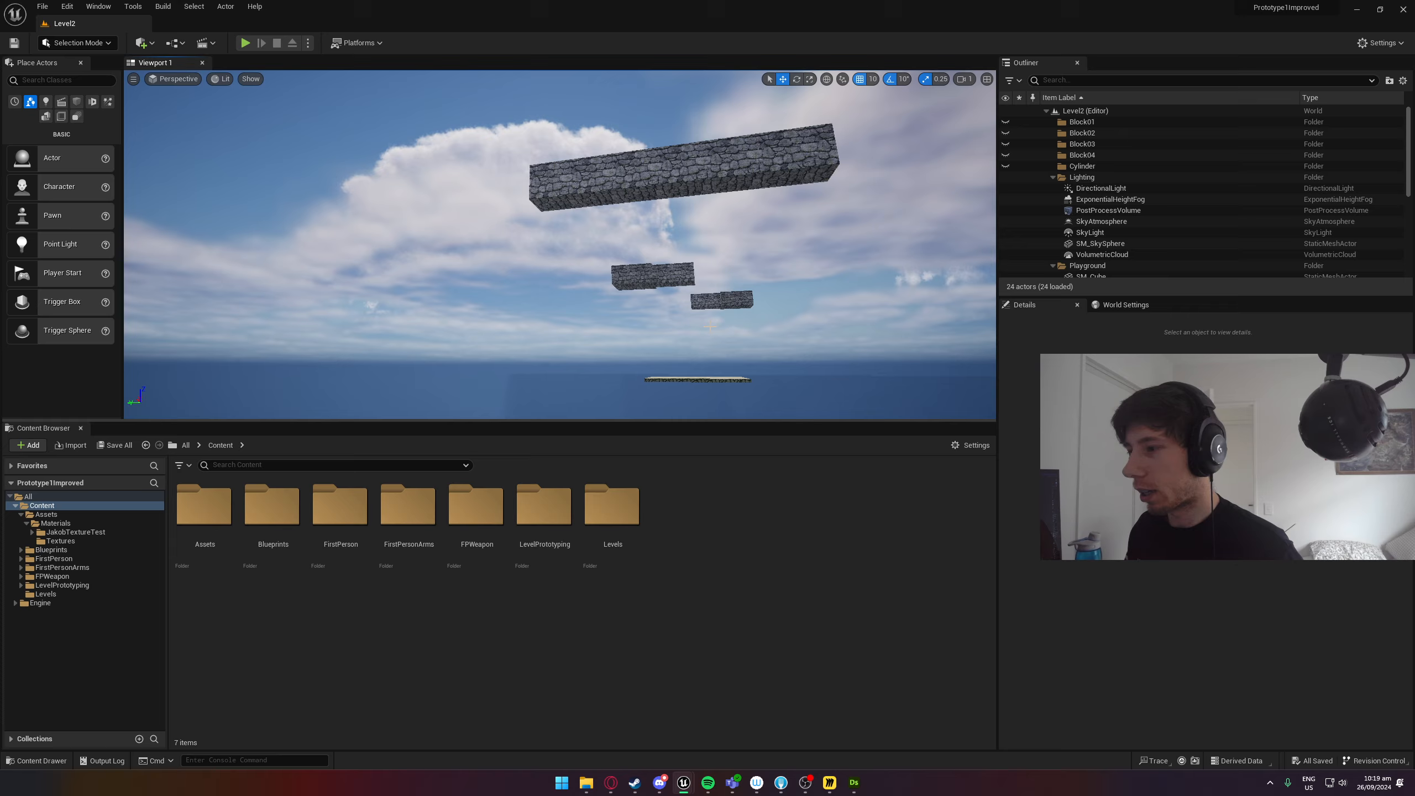
{"action": "mouse_move", "coordinate": [710, 326]}
{"action": "right_mouse_down"}
{"action": "mouse_move", "coordinate": [715, 357]}
{"action": "mouse_move", "coordinate": [721, 309]}
{"action": "right_mouse_up"}
{"action": "left_click", "coordinate": [702, 268]}
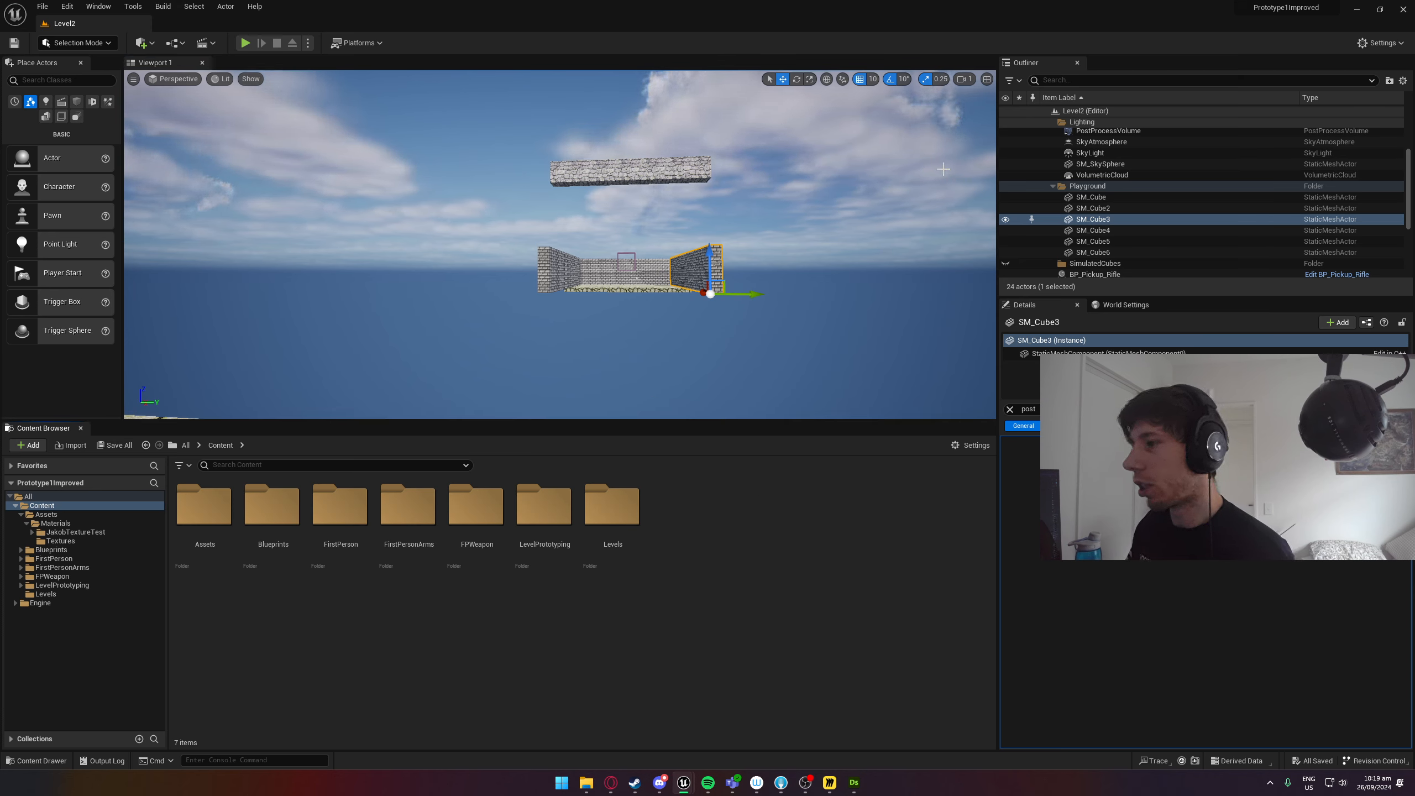
Switch to the Miro board and view the Bloodthief reference screenshots.
{"action": "left_click", "coordinate": [1354, 7]}
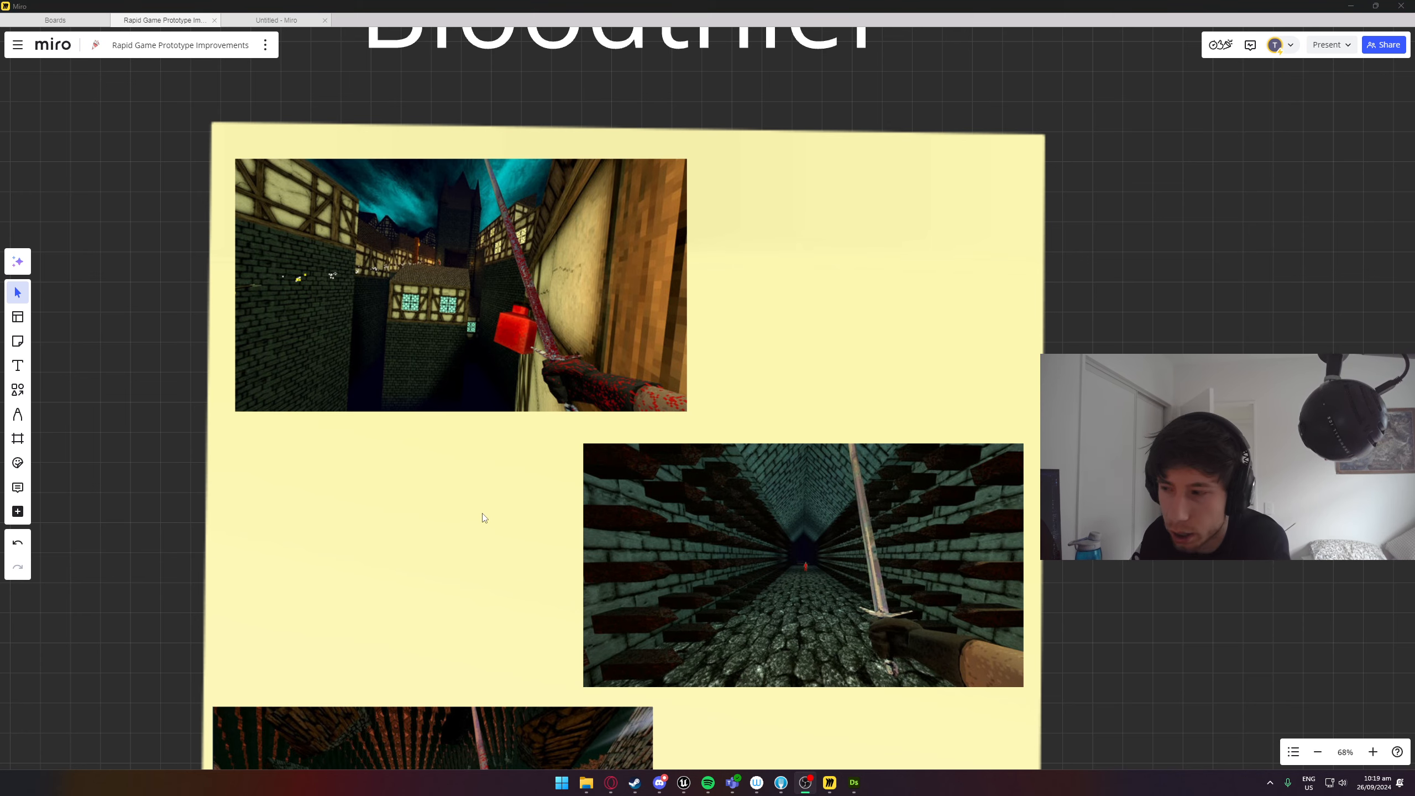
{"action": "scroll", "coordinate": [383, 503], "scroll_direction": "down", "scroll_amount": 3}
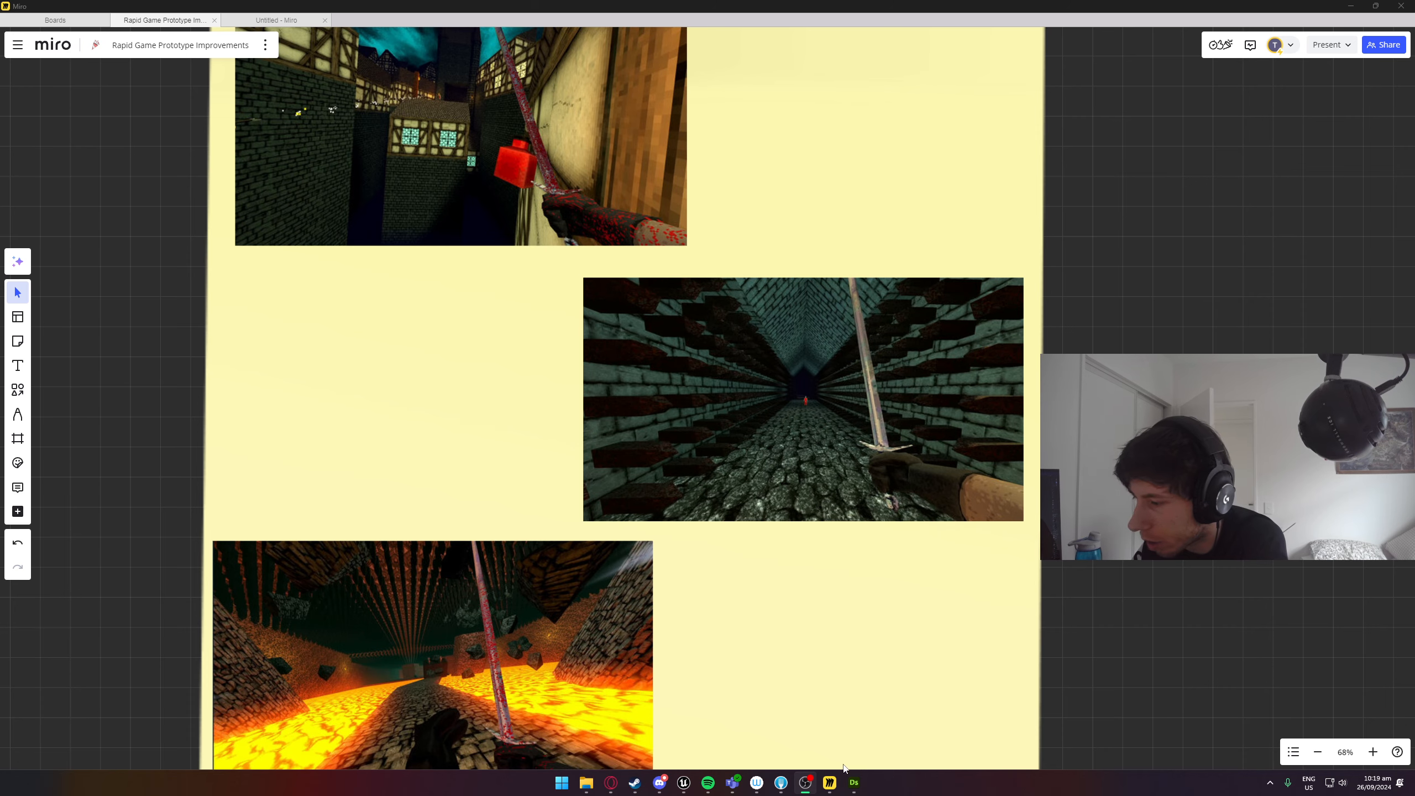
Switch to Substance 3D Designer, open Proto1ImprovedTextures.sbs, and inspect the Proto1Improved brick graph and its 3D preview.
{"action": "left_click", "coordinate": [853, 783]}
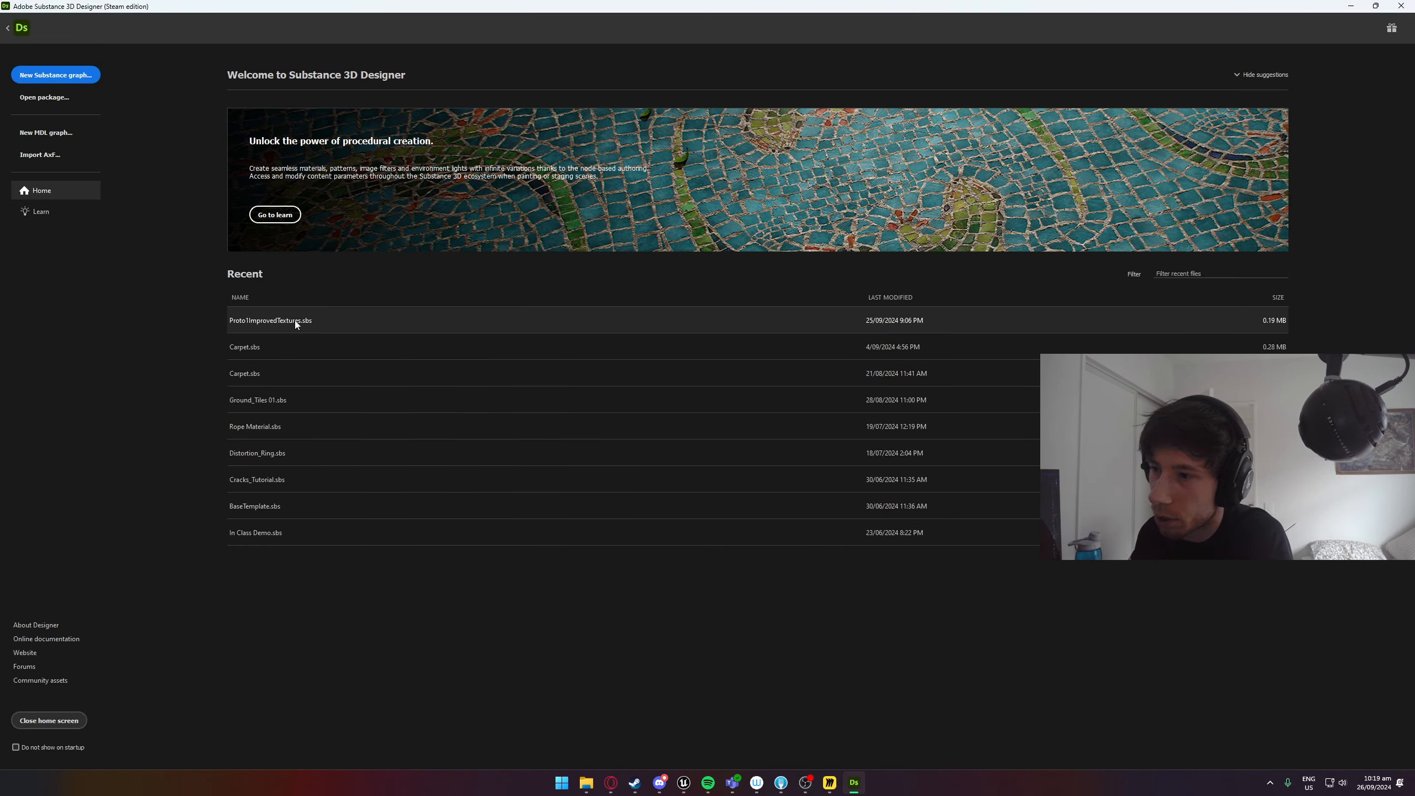
{"action": "left_click", "coordinate": [297, 321]}
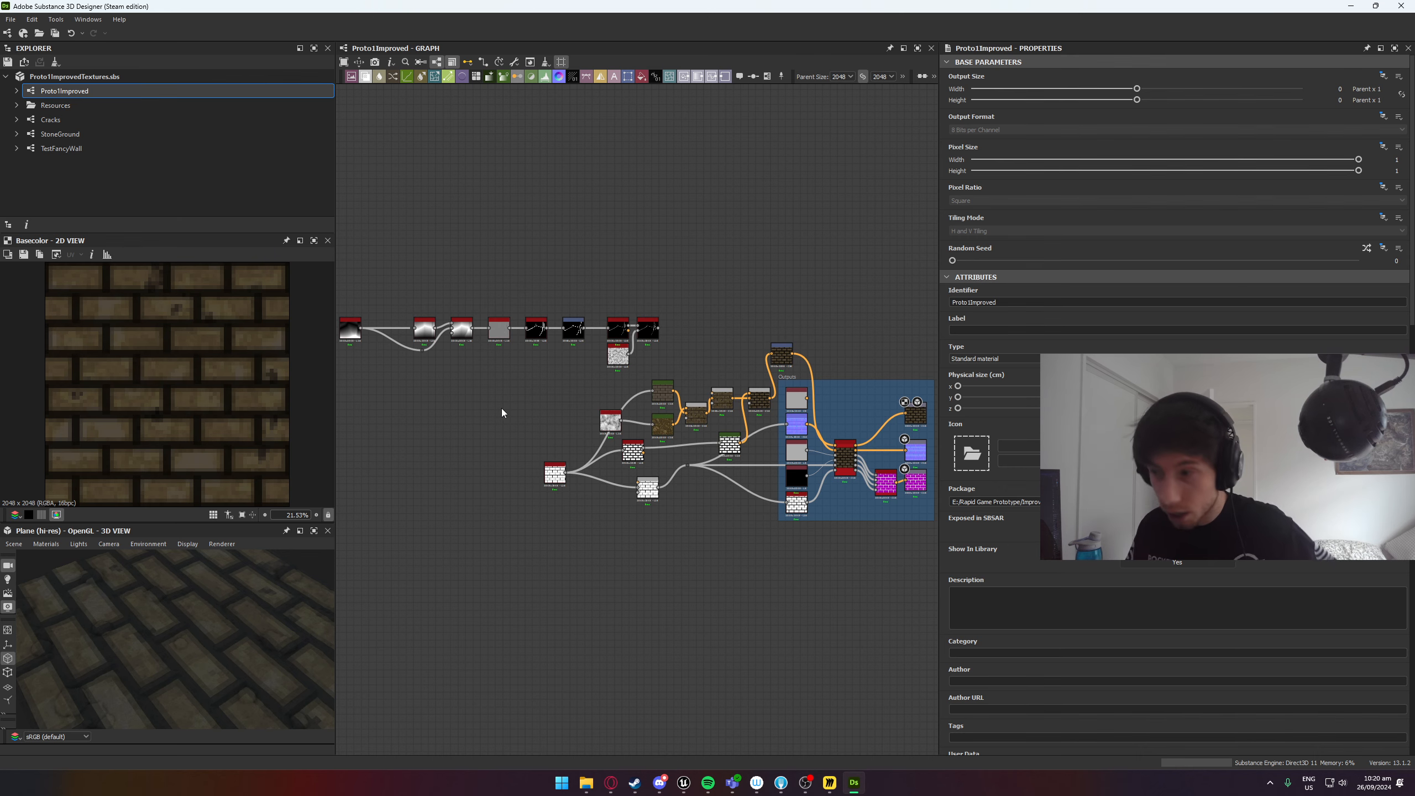
{"action": "scroll", "coordinate": [534, 449], "scroll_direction": "up", "scroll_amount": 2}
{"action": "scroll", "coordinate": [533, 448], "scroll_direction": "up", "scroll_amount": 2}
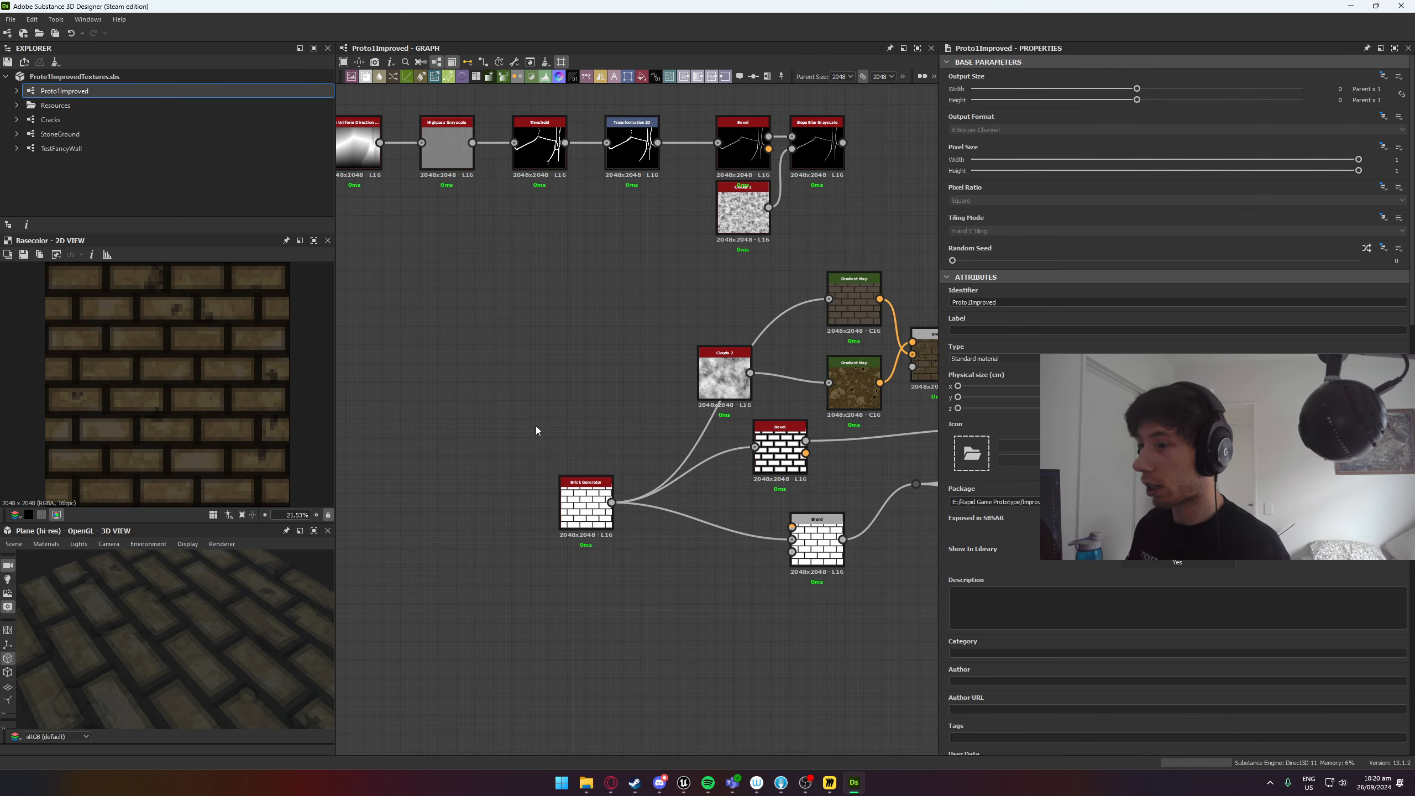
{"action": "middle_click_drag", "start_coordinate": [655, 424], "coordinate": [491, 316]}
{"action": "scroll", "coordinate": [215, 642], "scroll_direction": "down", "scroll_amount": 3}
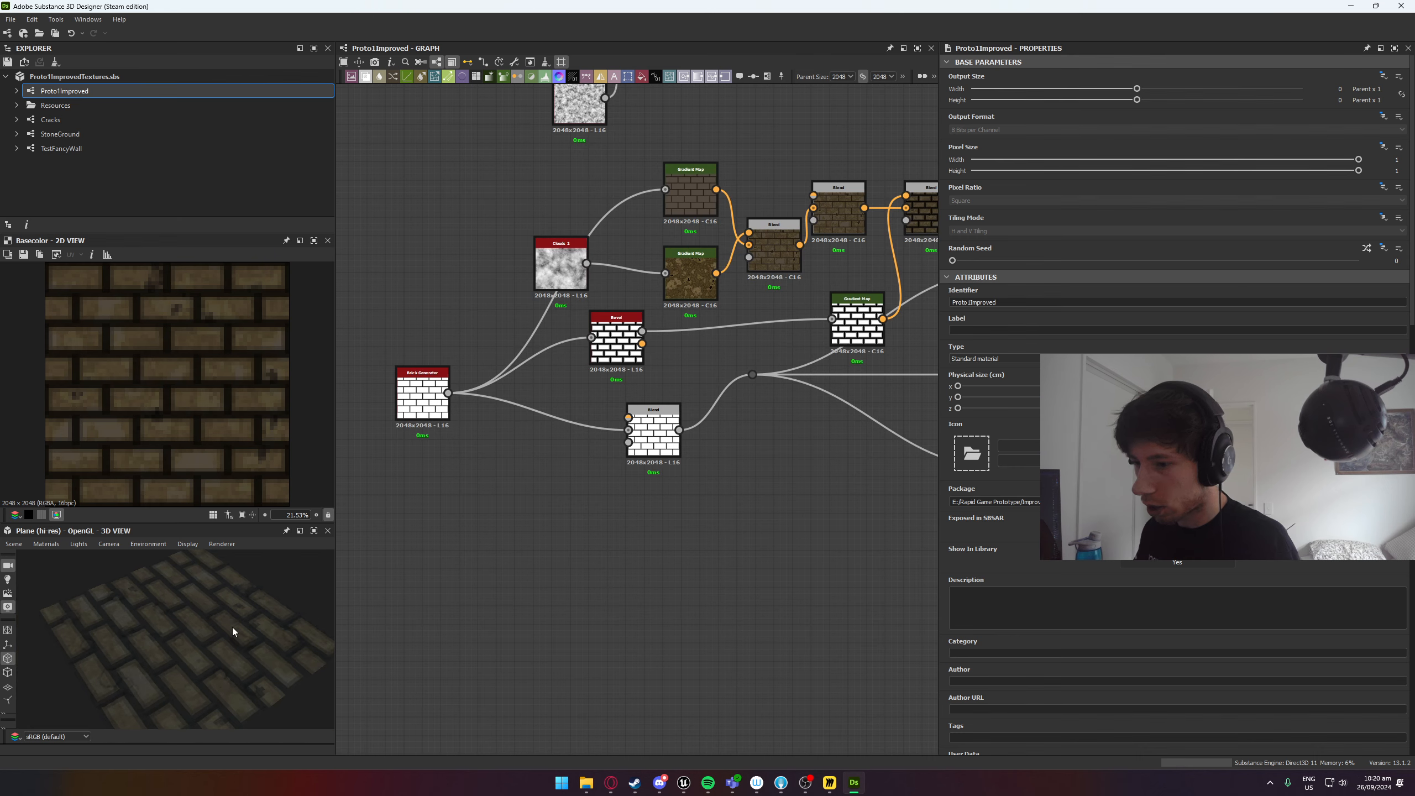
{"action": "left_click", "coordinate": [420, 379]}
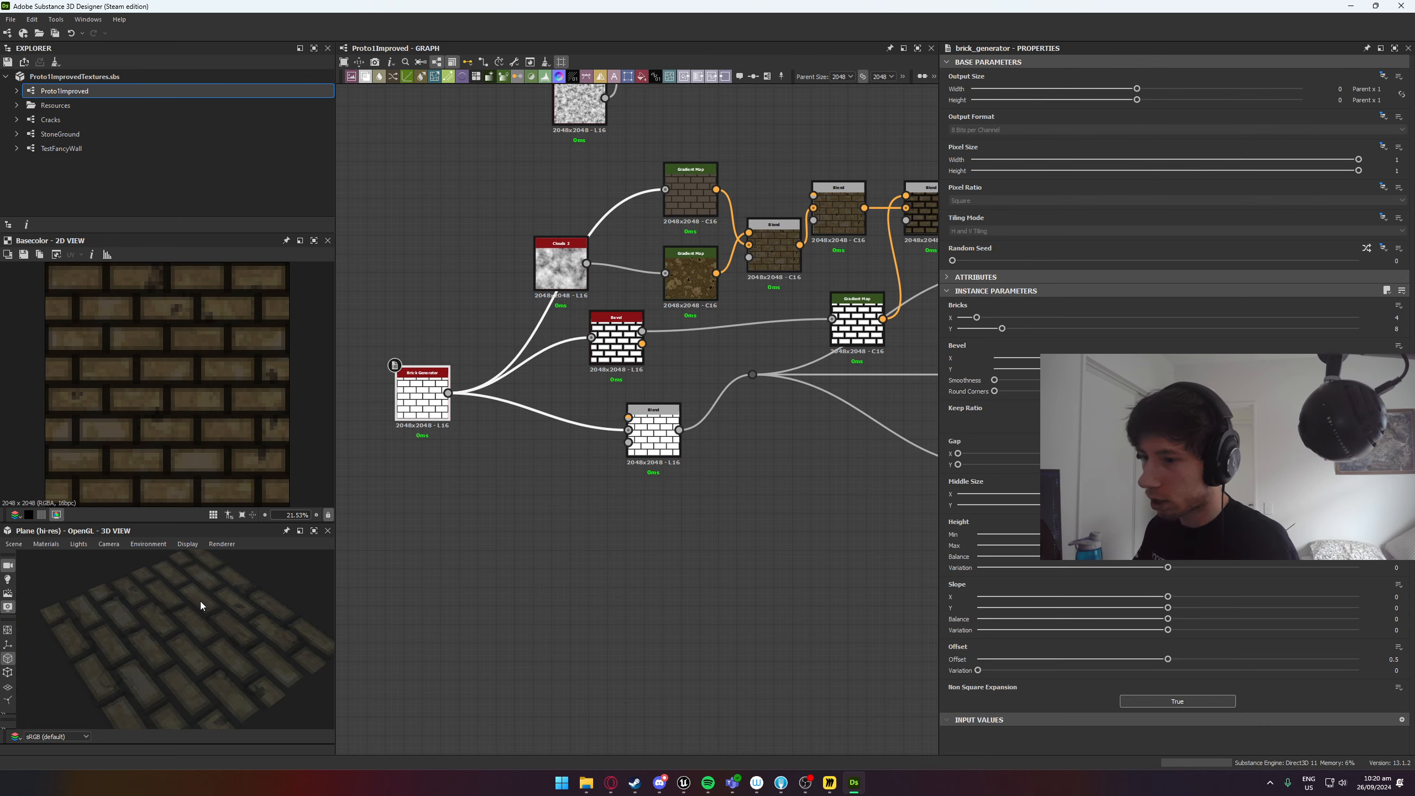
{"action": "scroll", "coordinate": [154, 657], "scroll_direction": "up", "scroll_amount": 6}
{"action": "left_click_drag", "start_coordinate": [143, 673], "coordinate": [286, 695]}
Increase the Bevel node's smoothing and set the Transformation 2D node's mipmap mode to Automatic.
{"action": "left_click", "coordinate": [614, 355]}
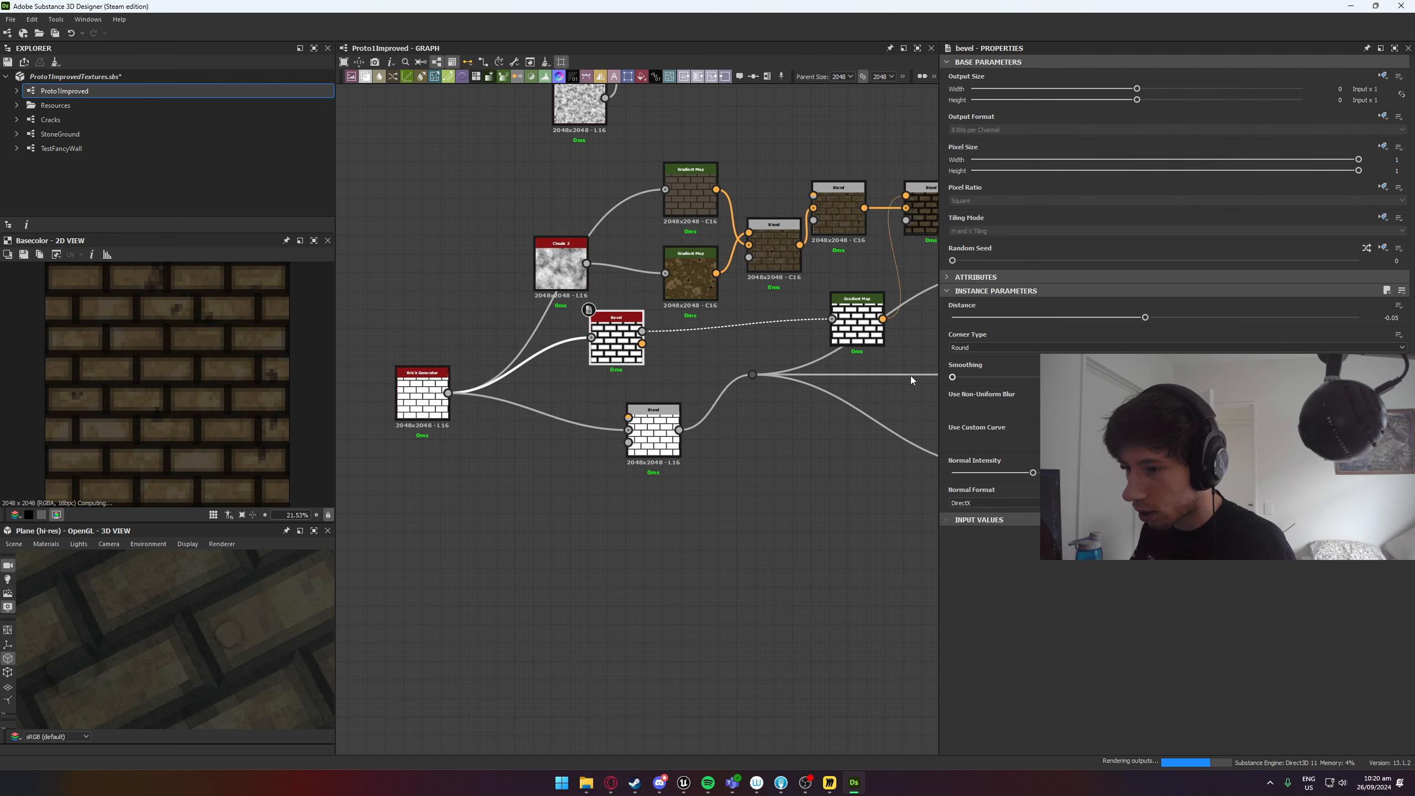
{"action": "scroll", "coordinate": [813, 291], "scroll_direction": "down", "scroll_amount": 1}
{"action": "middle_click_drag", "start_coordinate": [813, 291], "coordinate": [600, 345]}
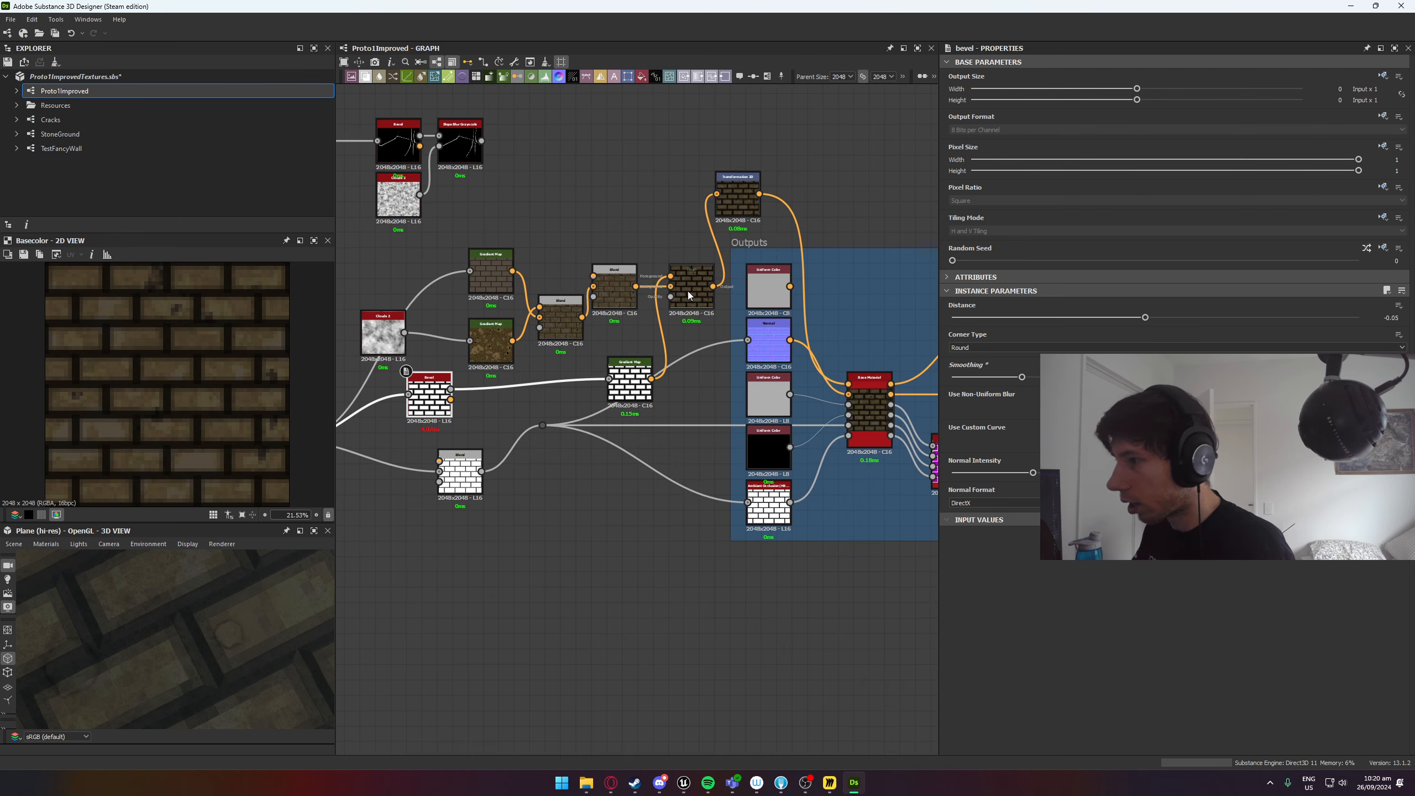
{"action": "left_click", "coordinate": [736, 195]}
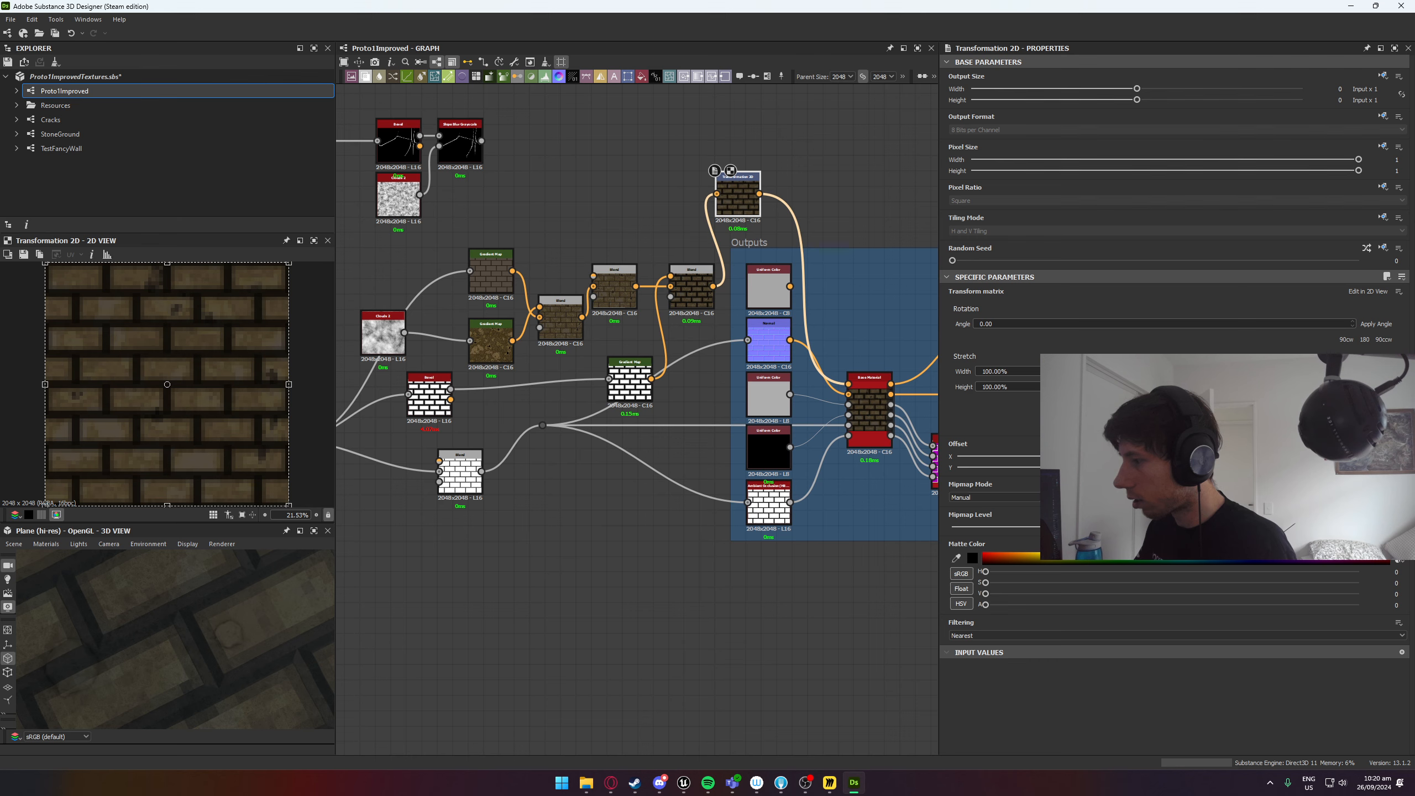
{"action": "left_click", "coordinate": [991, 497]}
{"action": "left_click", "coordinate": [997, 510]}
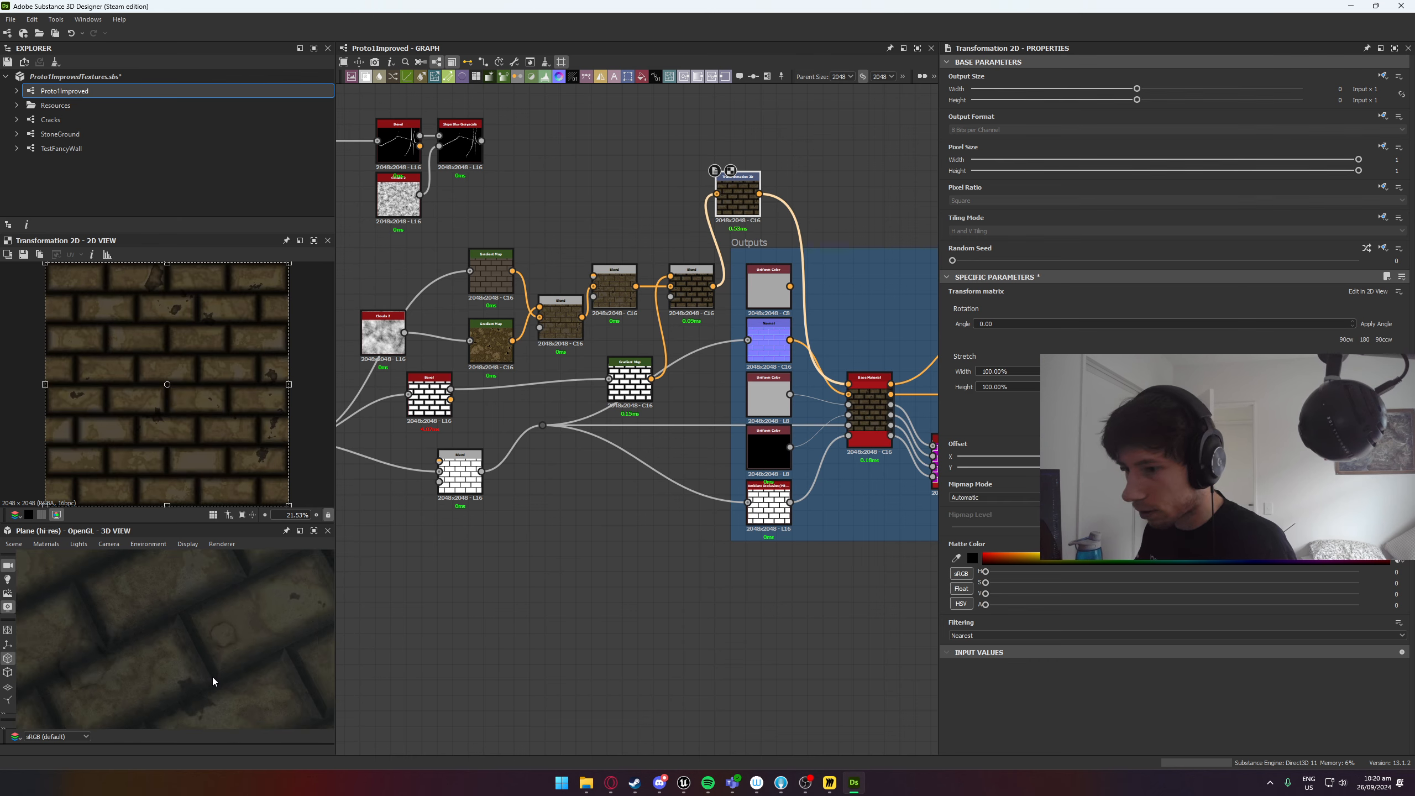
Inspect the brick plane in the 3D preview and slightly lower the Bevel node's normal intensity.
{"action": "scroll", "coordinate": [214, 682], "scroll_direction": "down", "scroll_amount": 3}
{"action": "middle_click_drag", "start_coordinate": [426, 607], "coordinate": [736, 551]}
{"action": "scroll", "coordinate": [220, 635], "scroll_direction": "down", "scroll_amount": 3}
{"action": "left_click_drag", "start_coordinate": [202, 663], "coordinate": [179, 664]}
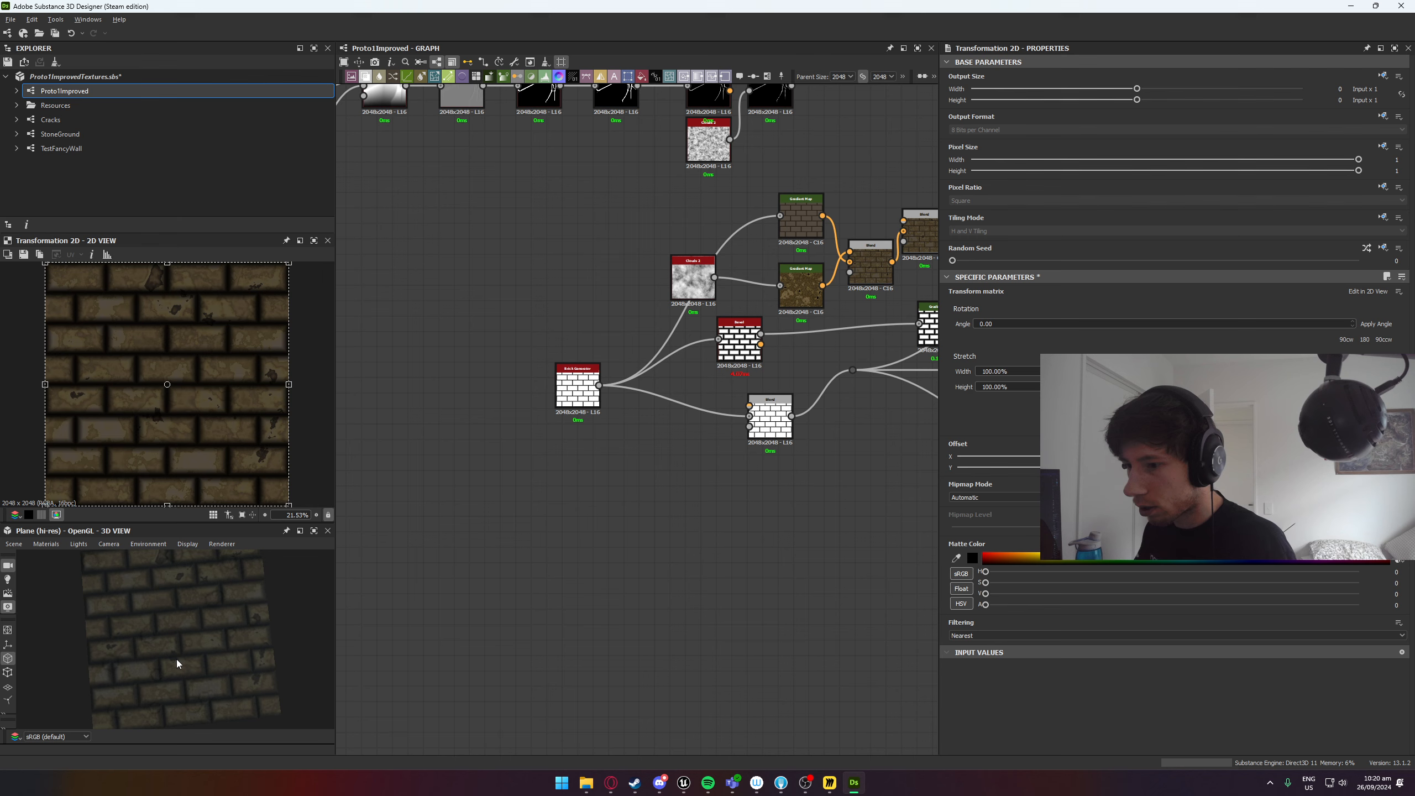
{"action": "scroll", "coordinate": [178, 654], "scroll_direction": "up", "scroll_amount": 5}
{"action": "left_click", "coordinate": [747, 348]}
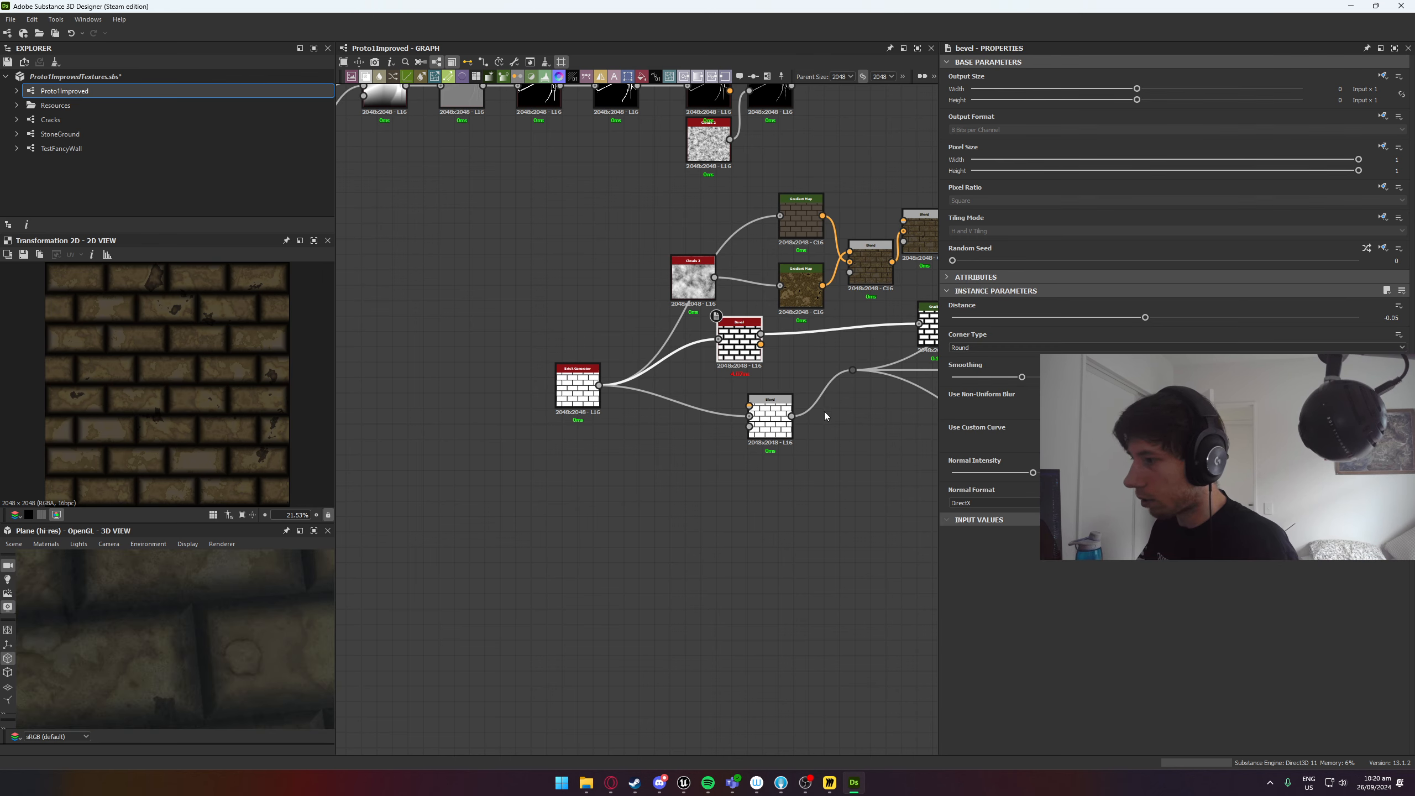
{"action": "left_click_drag", "start_coordinate": [1033, 472], "coordinate": [1029, 473]}
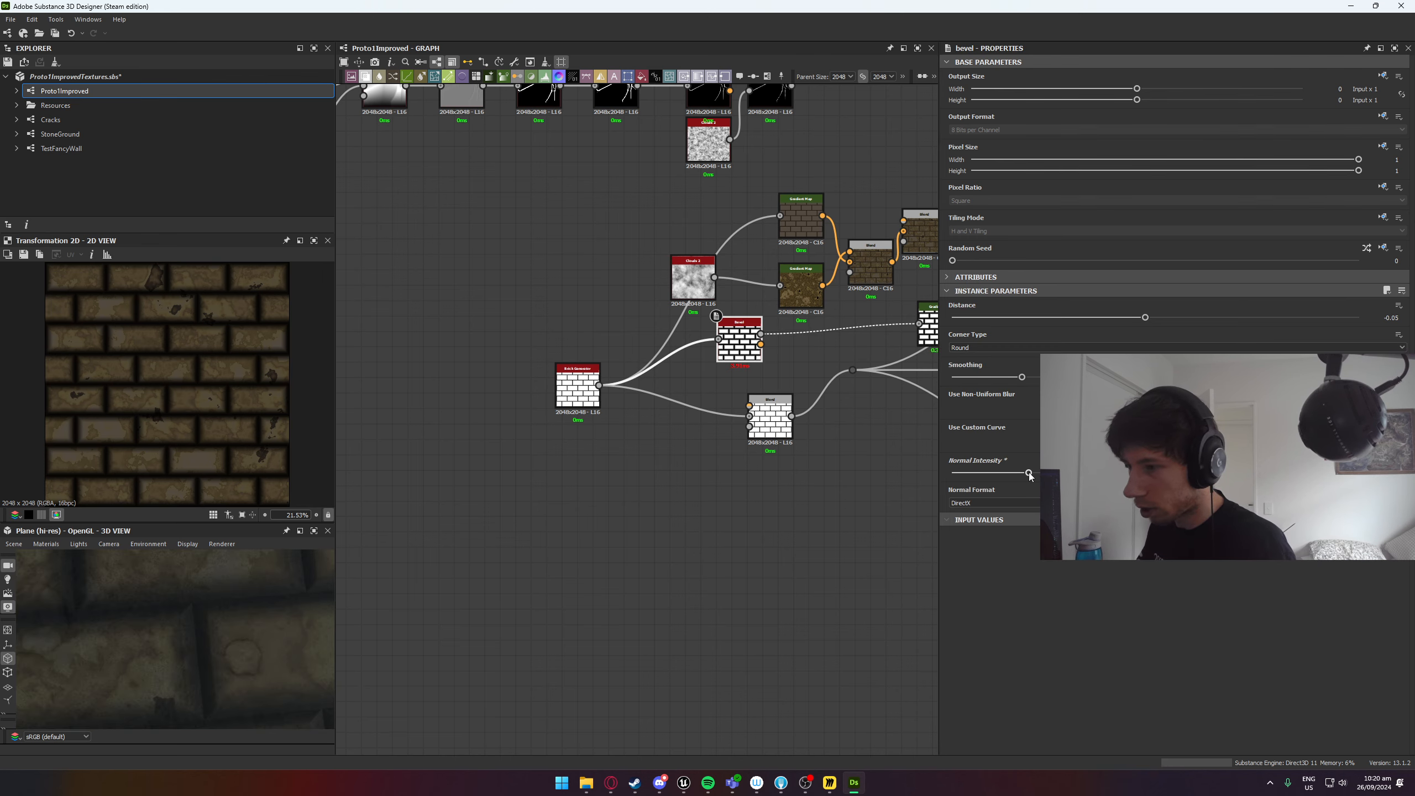
Set the opacity of the Multiply Blend node feeding Transformation 2D to 0.61.
{"action": "middle_click_drag", "start_coordinate": [821, 438], "coordinate": [486, 532]}
{"action": "left_click", "coordinate": [602, 427]}
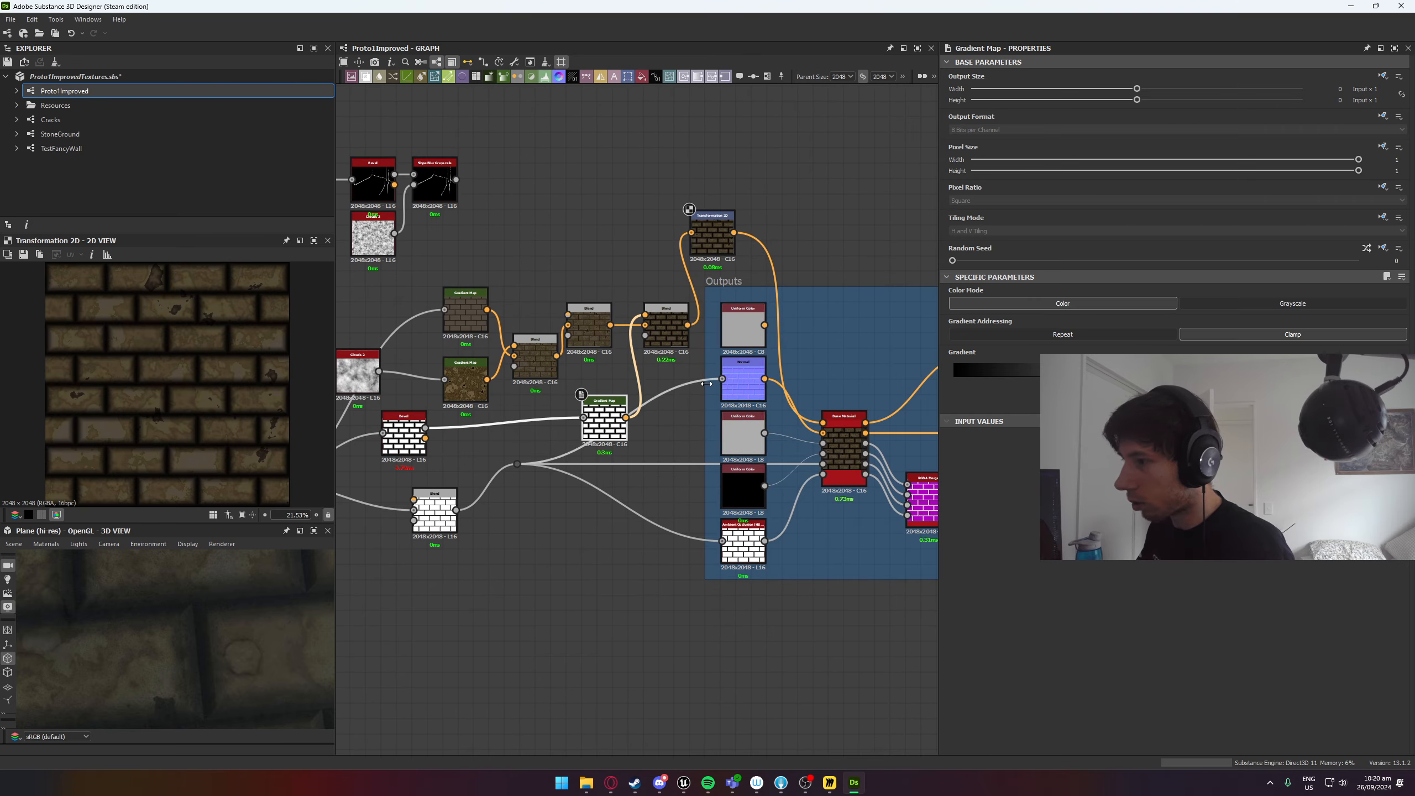
{"action": "double_click", "coordinate": [665, 329]}
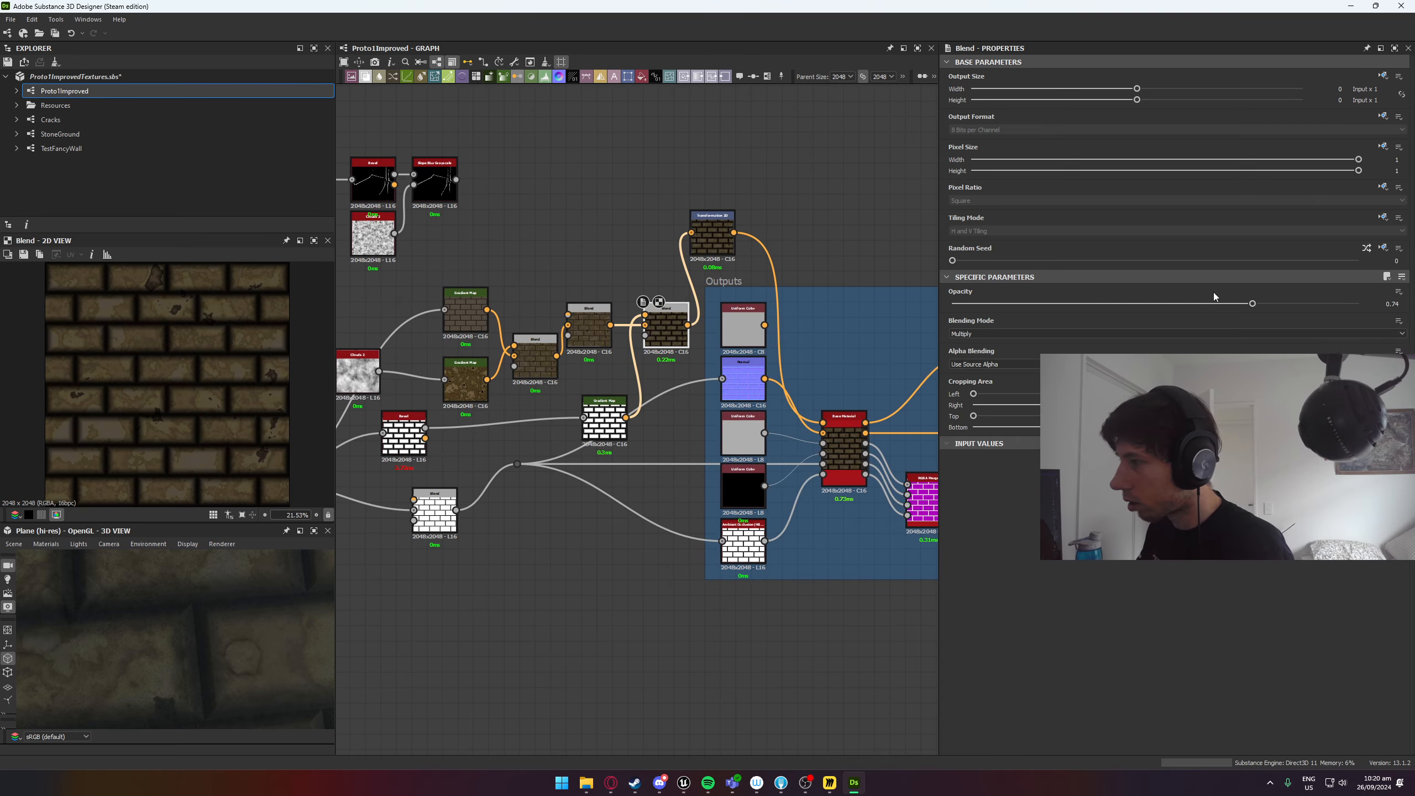
{"action": "left_click_drag", "start_coordinate": [1255, 303], "coordinate": [1198, 320]}
Preview the Bevel node's height output, increase its smoothing further, and reduce its normal intensity.
{"action": "middle_click_drag", "start_coordinate": [384, 444], "coordinate": [744, 403]}
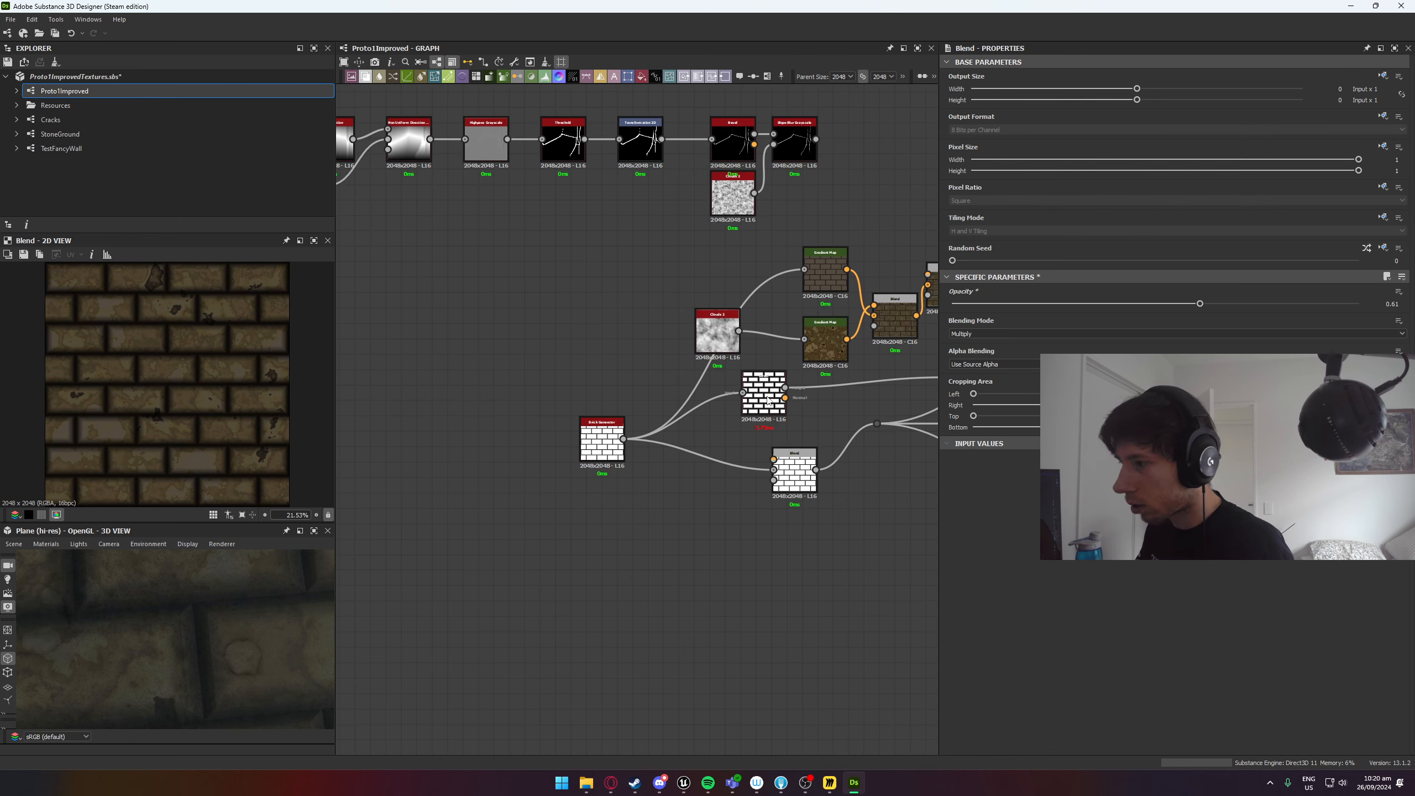
{"action": "double_click", "coordinate": [744, 402]}
{"action": "scroll", "coordinate": [825, 400], "scroll_direction": "up", "scroll_amount": 3}
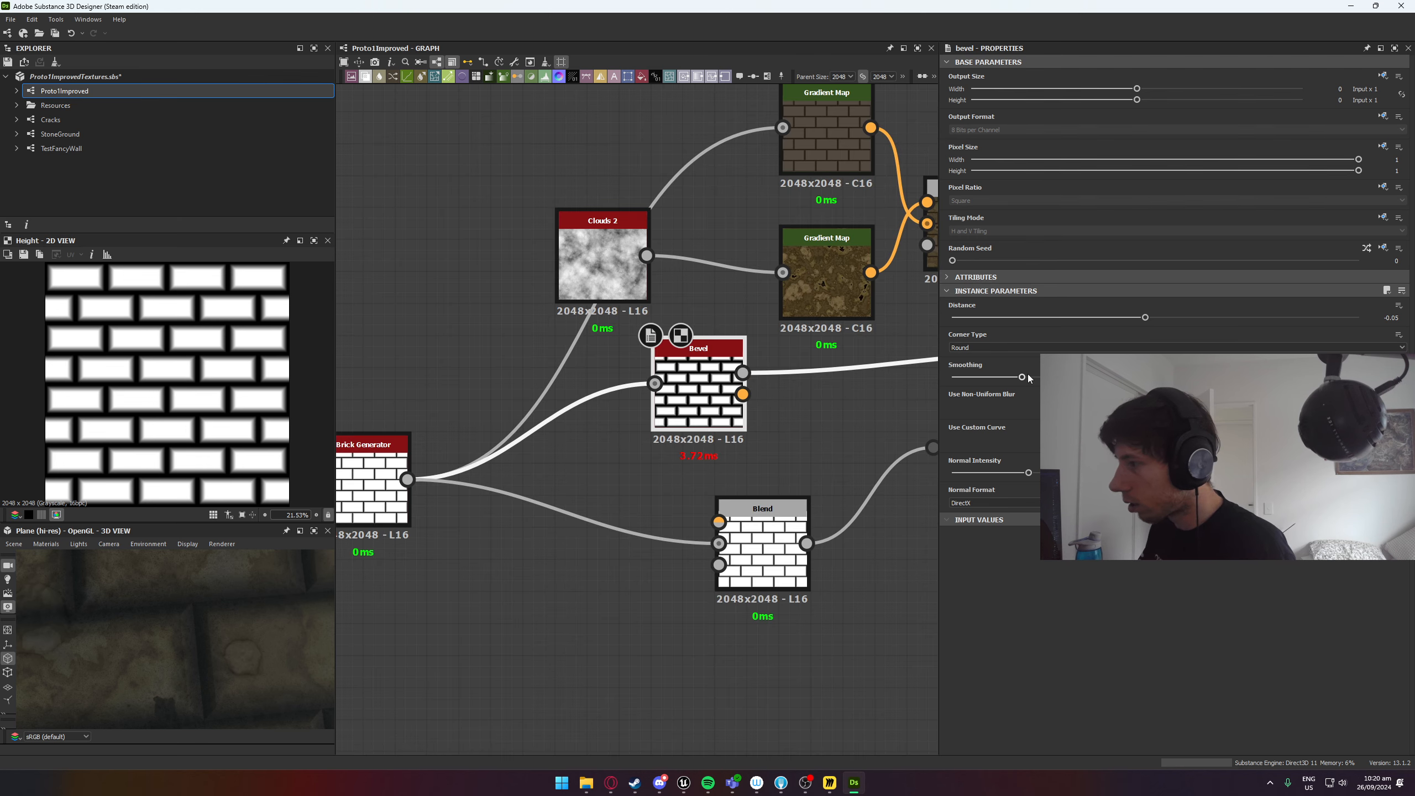
{"action": "left_click_drag", "start_coordinate": [1020, 378], "coordinate": [1058, 377]}
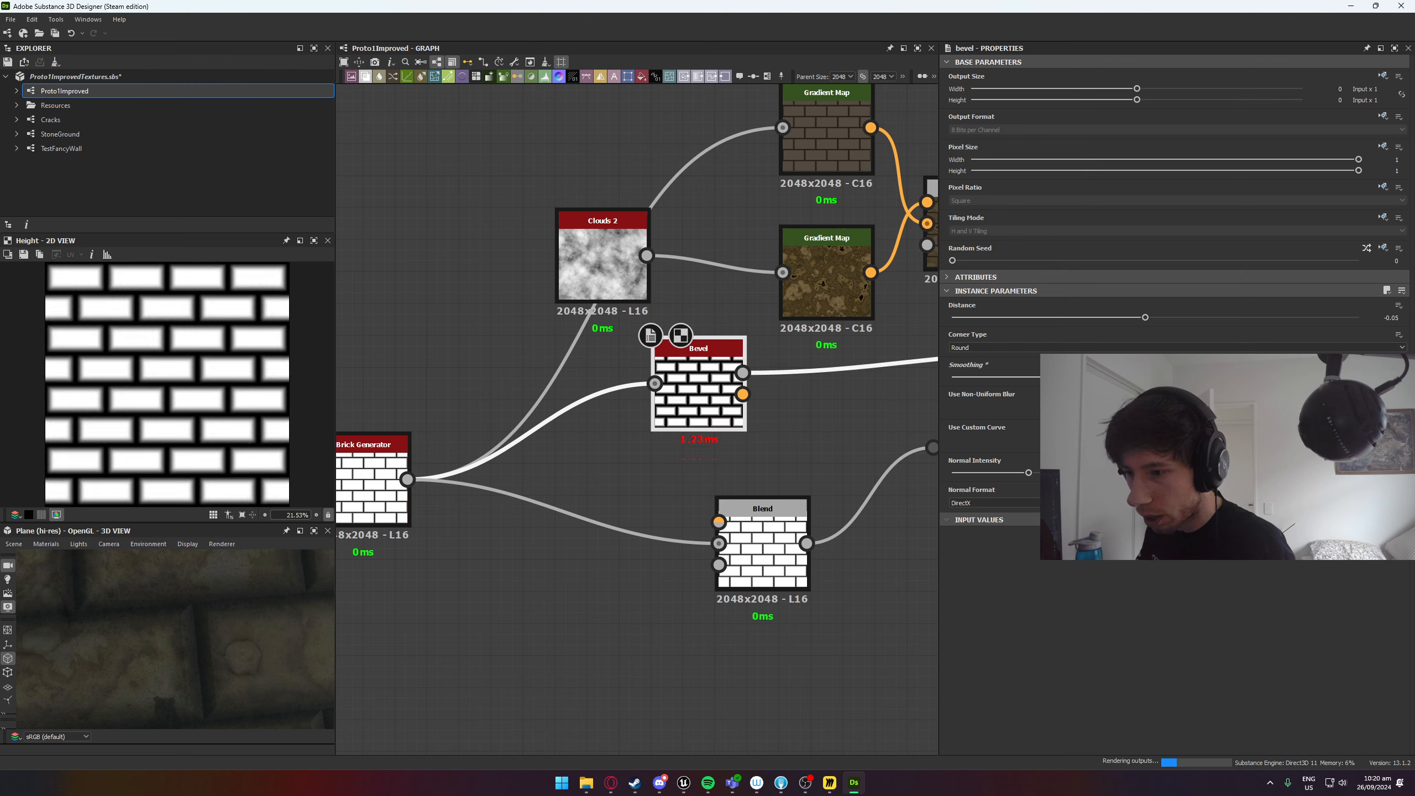
{"action": "mouse_move", "coordinate": [1029, 472]}
{"action": "left_mouse_down"}
{"action": "mouse_move", "coordinate": [1059, 472]}
{"action": "mouse_move", "coordinate": [953, 473]}
{"action": "mouse_move", "coordinate": [1007, 473]}
{"action": "left_mouse_up"}
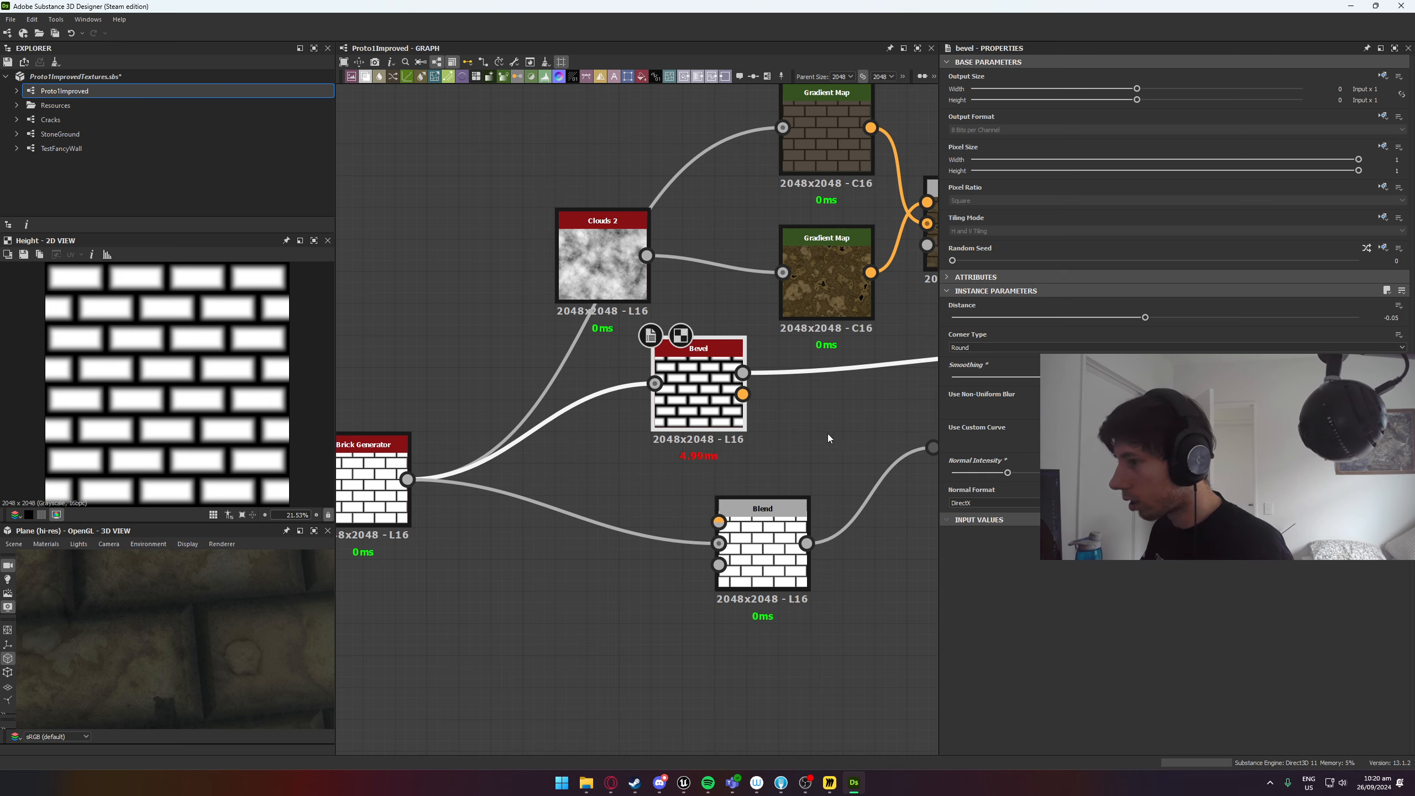
Set the Bevel node's corner type to Angular and its distance to -0.01.
{"action": "middle_click_drag", "start_coordinate": [759, 403], "coordinate": [559, 439]}
{"action": "scroll", "coordinate": [560, 439], "scroll_direction": "down", "scroll_amount": 2}
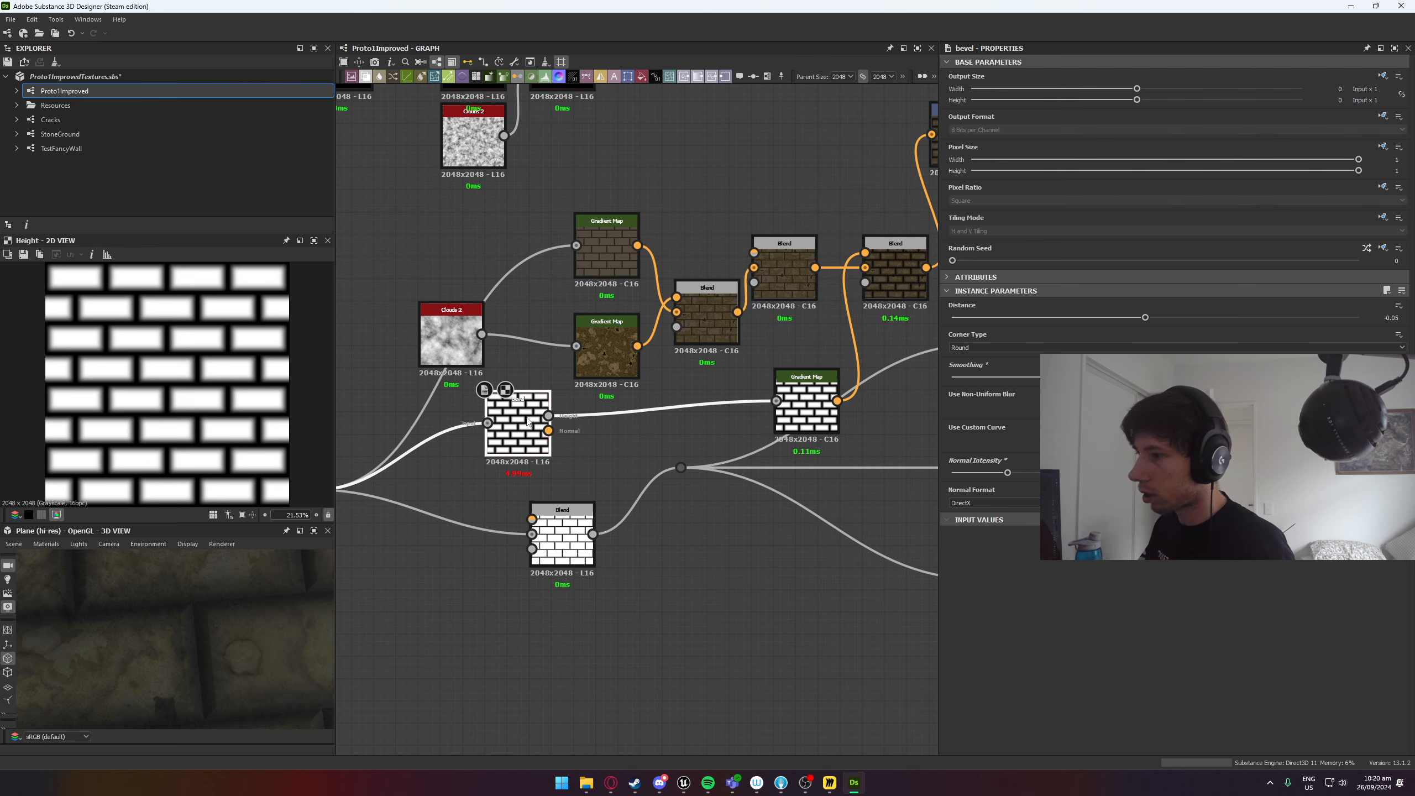
{"action": "scroll", "coordinate": [662, 352], "scroll_direction": "up", "scroll_amount": 1}
{"action": "middle_click_drag", "start_coordinate": [662, 353], "coordinate": [517, 361]}
{"action": "middle_click_drag", "start_coordinate": [761, 321], "coordinate": [471, 349]}
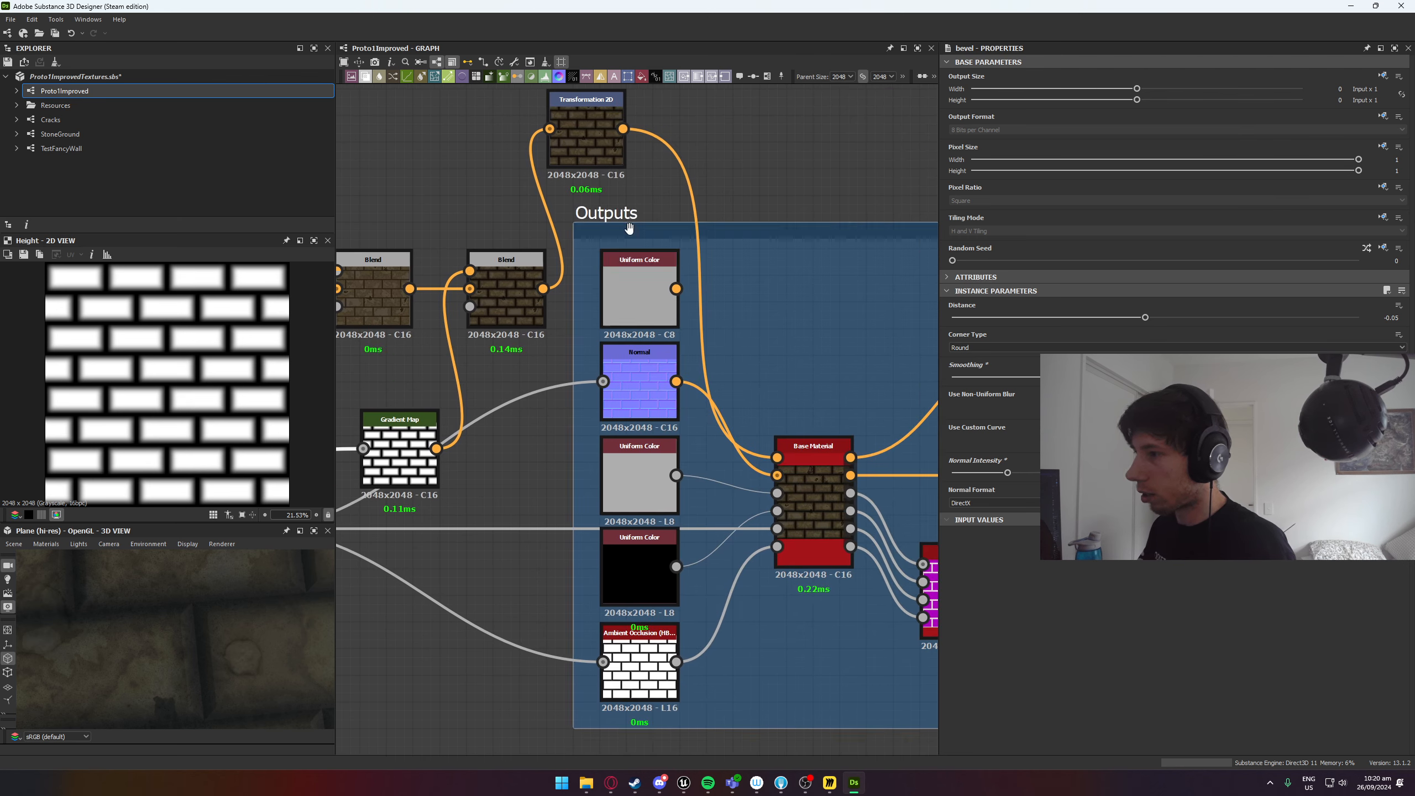
{"action": "scroll", "coordinate": [802, 385], "scroll_direction": "down", "scroll_amount": 2}
{"action": "middle_click_drag", "start_coordinate": [664, 357], "coordinate": [891, 325]}
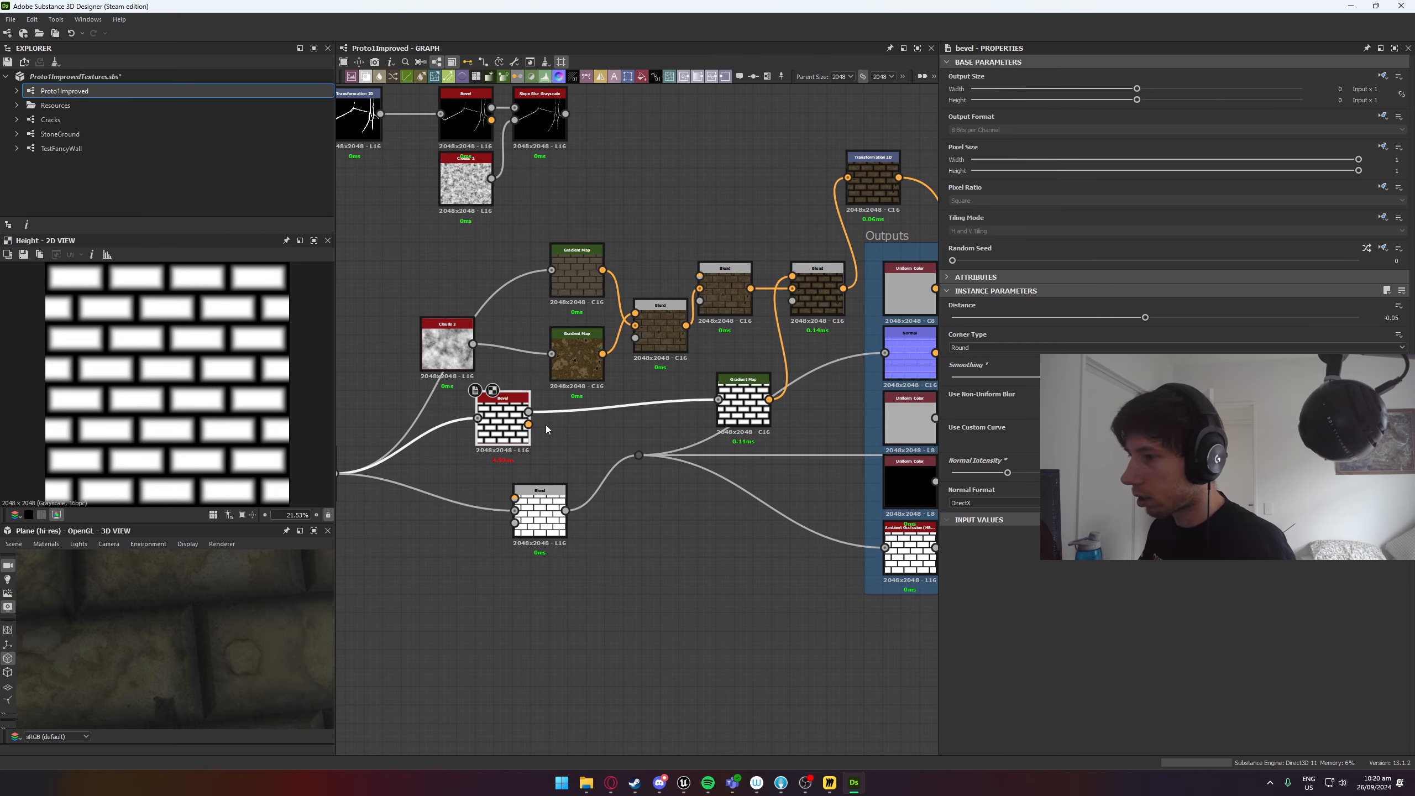
{"action": "left_click", "coordinate": [1042, 348]}
{"action": "left_click", "coordinate": [1014, 364]}
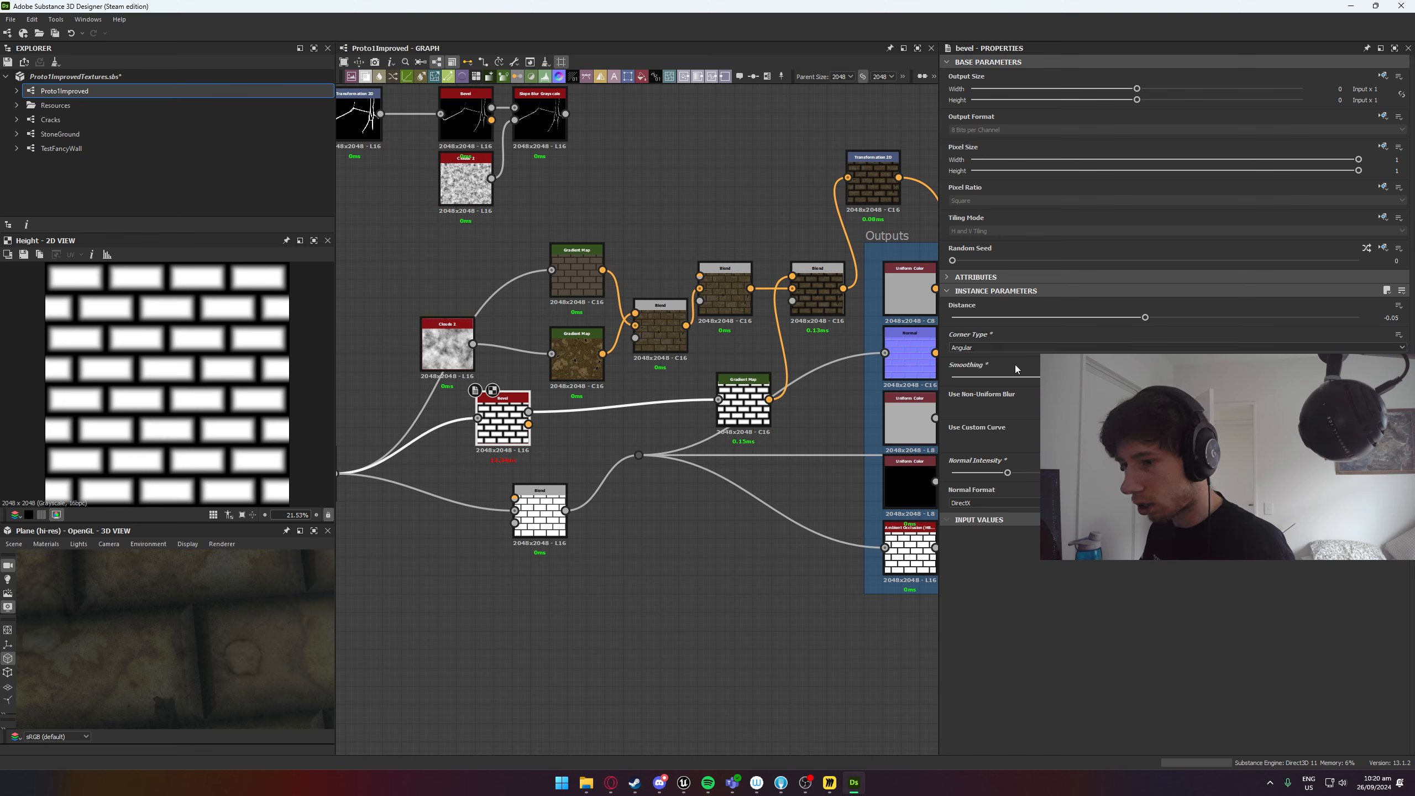
{"action": "mouse_move", "coordinate": [1145, 316]}
{"action": "left_mouse_down"}
{"action": "mouse_move", "coordinate": [1065, 318]}
{"action": "mouse_move", "coordinate": [1254, 325]}
{"action": "mouse_move", "coordinate": [1154, 332]}
{"action": "left_mouse_up"}
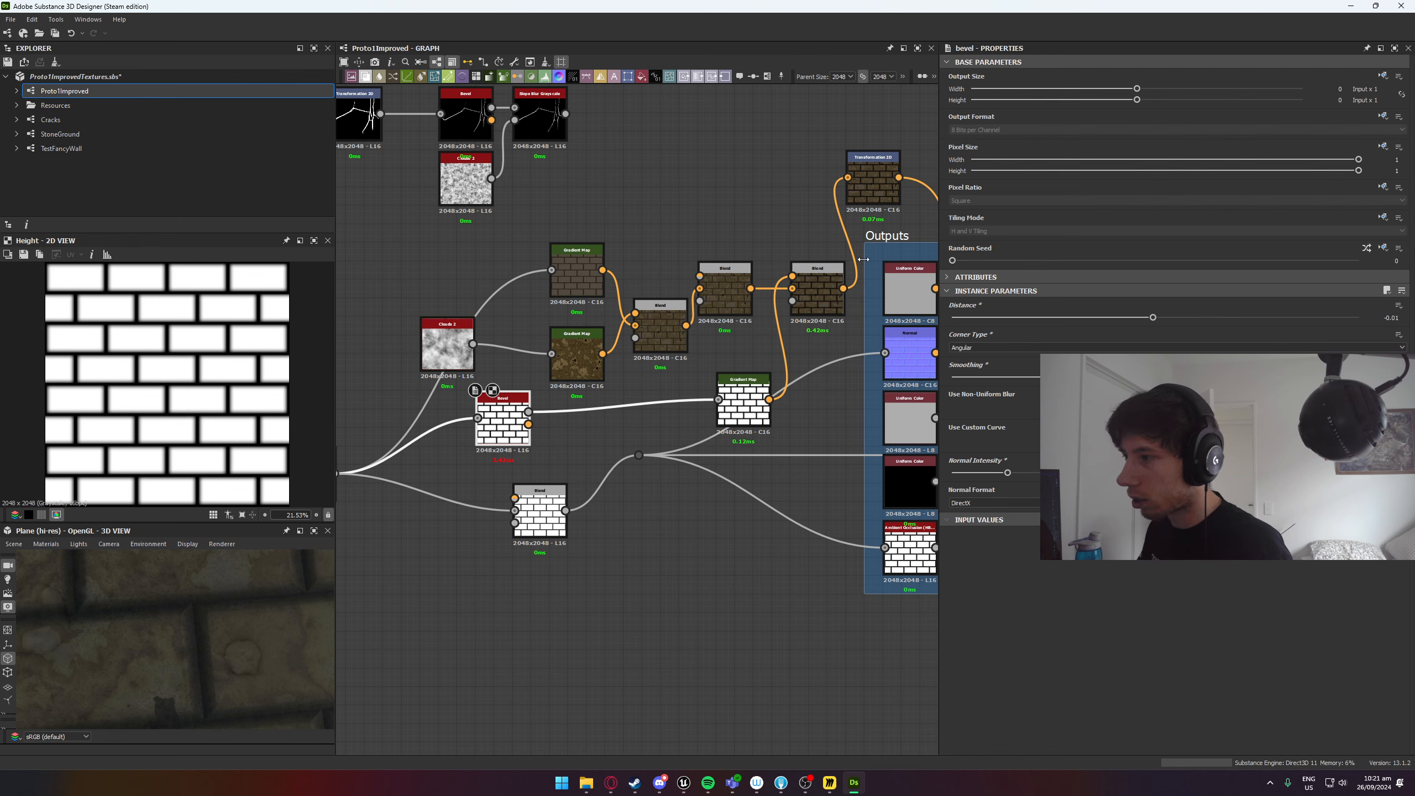
Open the output export settings for the Proto1Improved graph.
{"action": "middle_click_drag", "start_coordinate": [937, 259], "coordinate": [411, 251]}
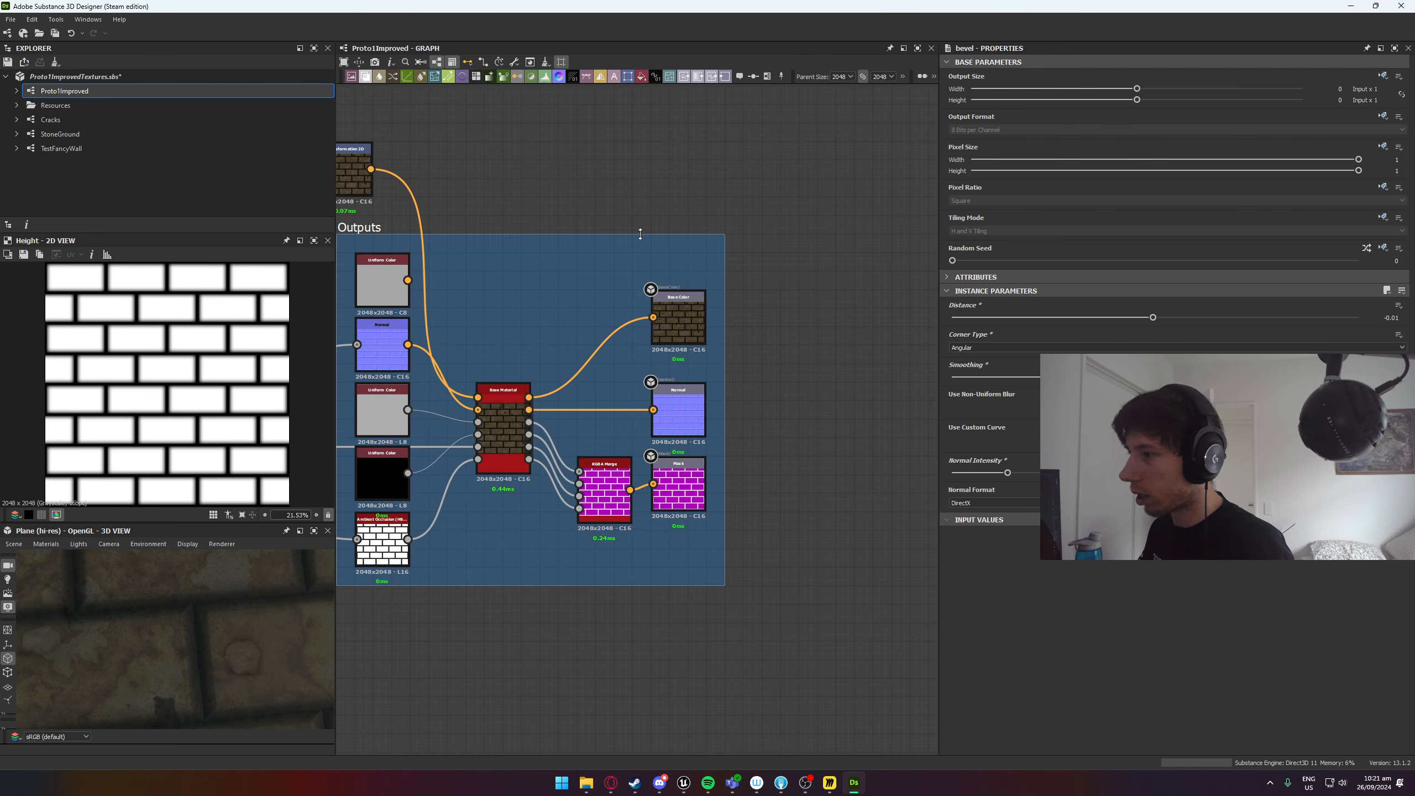
{"action": "right_click", "coordinate": [82, 92]}
{"action": "left_click", "coordinate": [129, 196]}
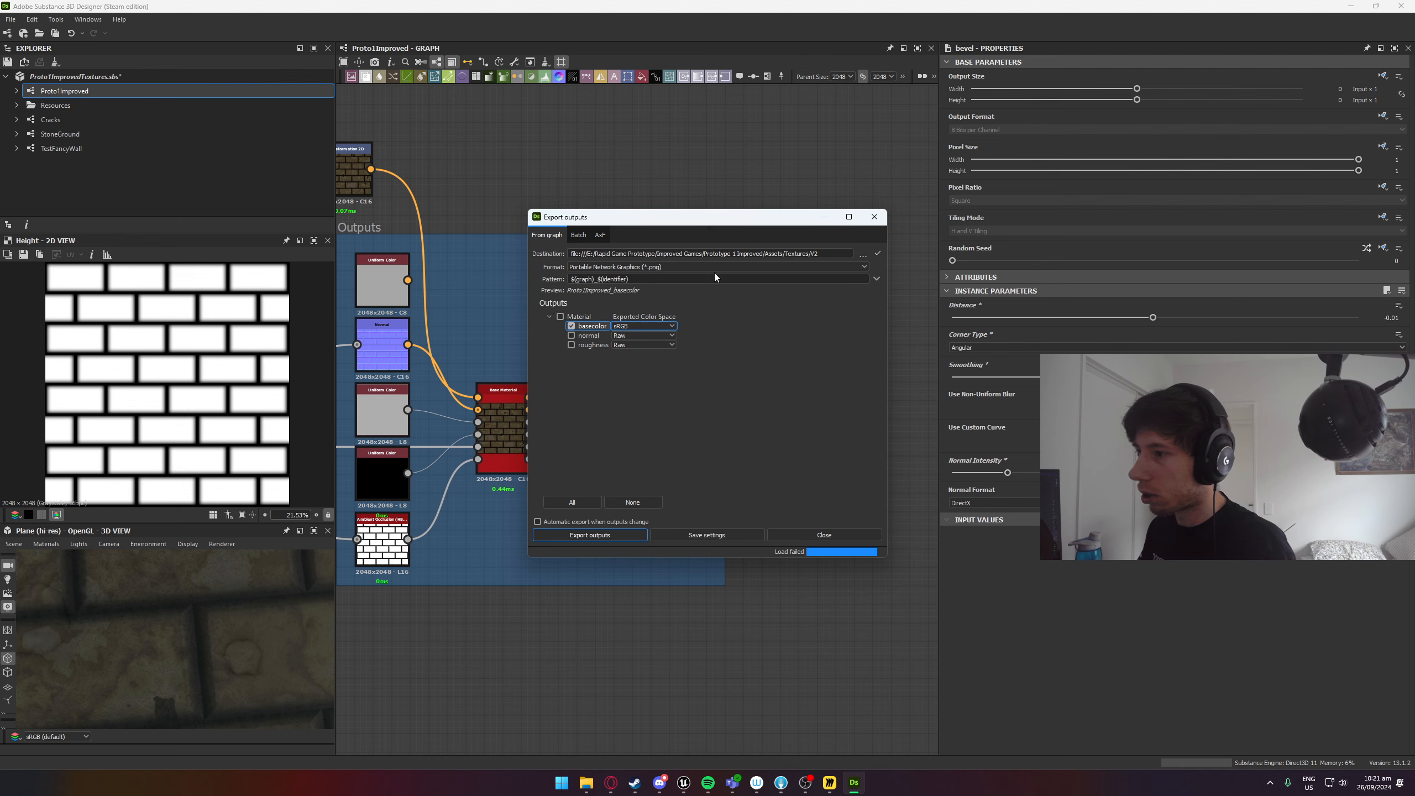
{"action": "left_click", "coordinate": [863, 256]}
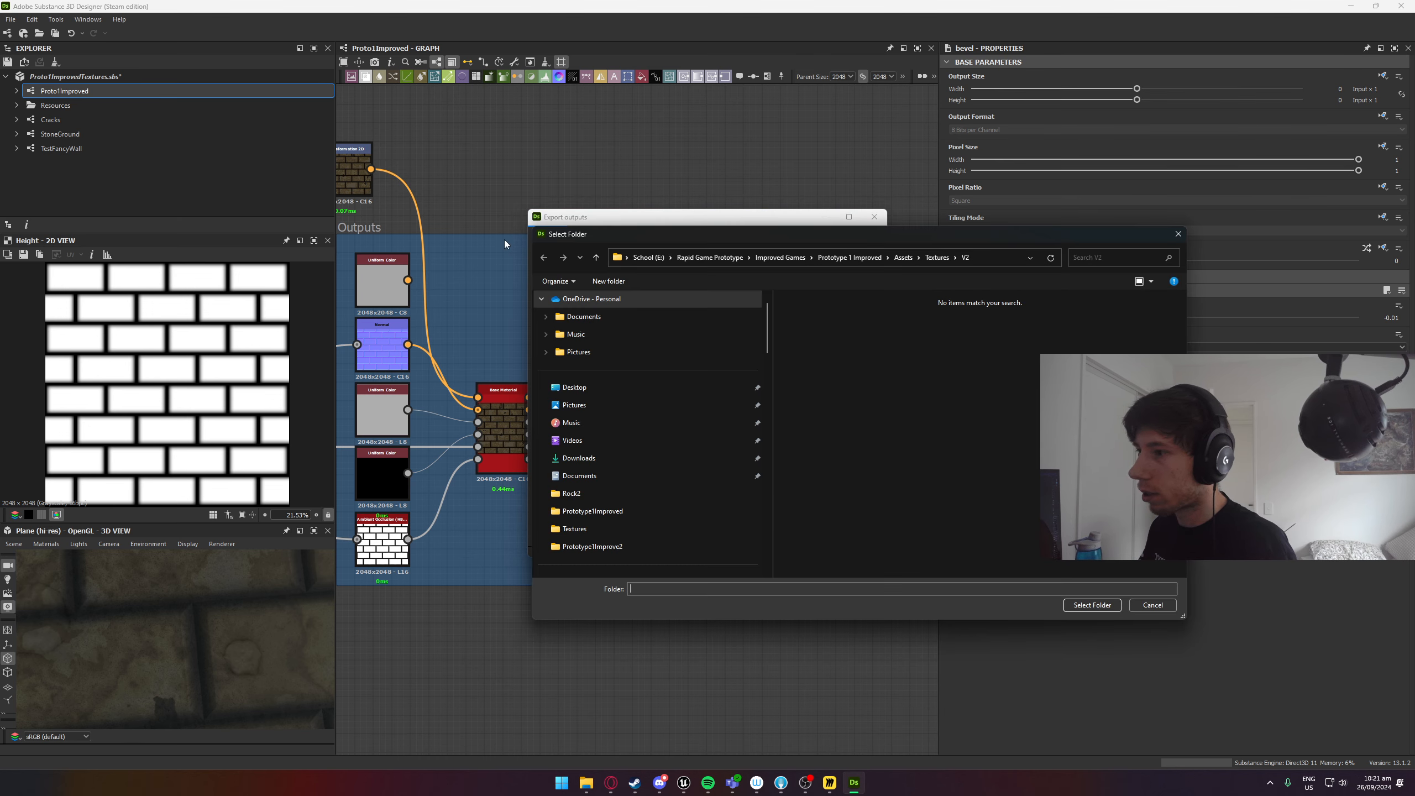
{"action": "left_click", "coordinate": [623, 282]}
{"action": "type", "text": "test'"}
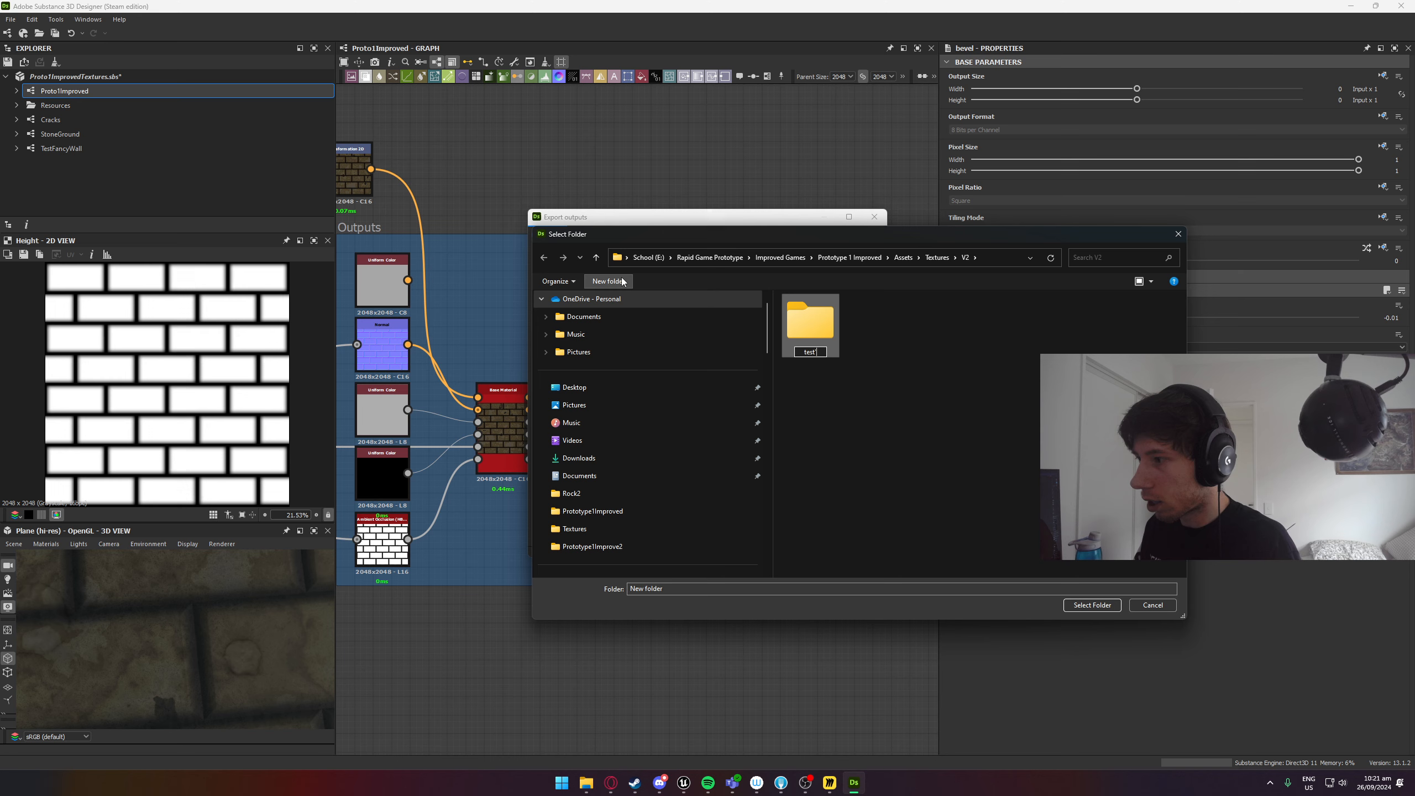
{"action": "key", "text": "Return"}
{"action": "key", "text": "Escape"}
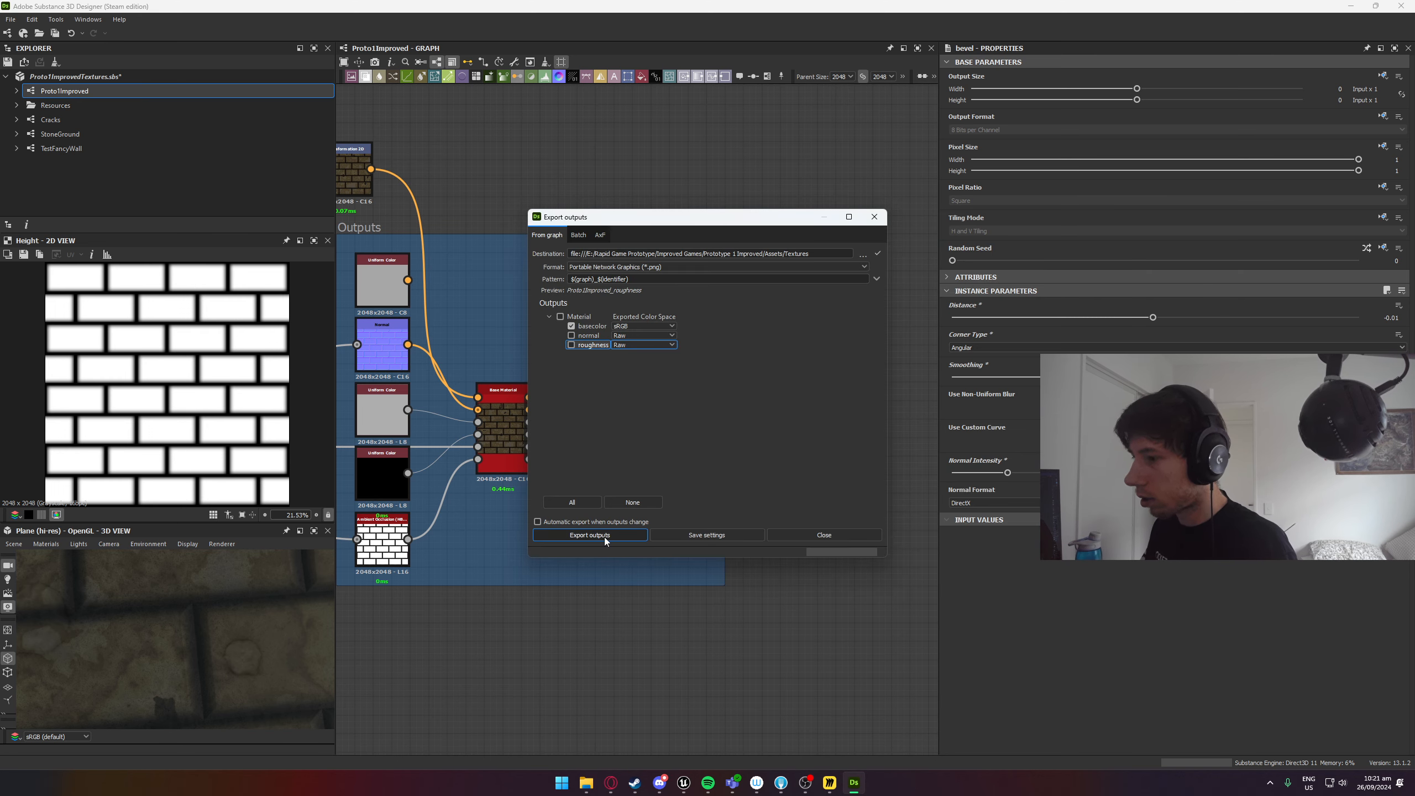
Create a folder named tets inside the Textures folder and set it as the export destination.
{"action": "left_click", "coordinate": [862, 256]}
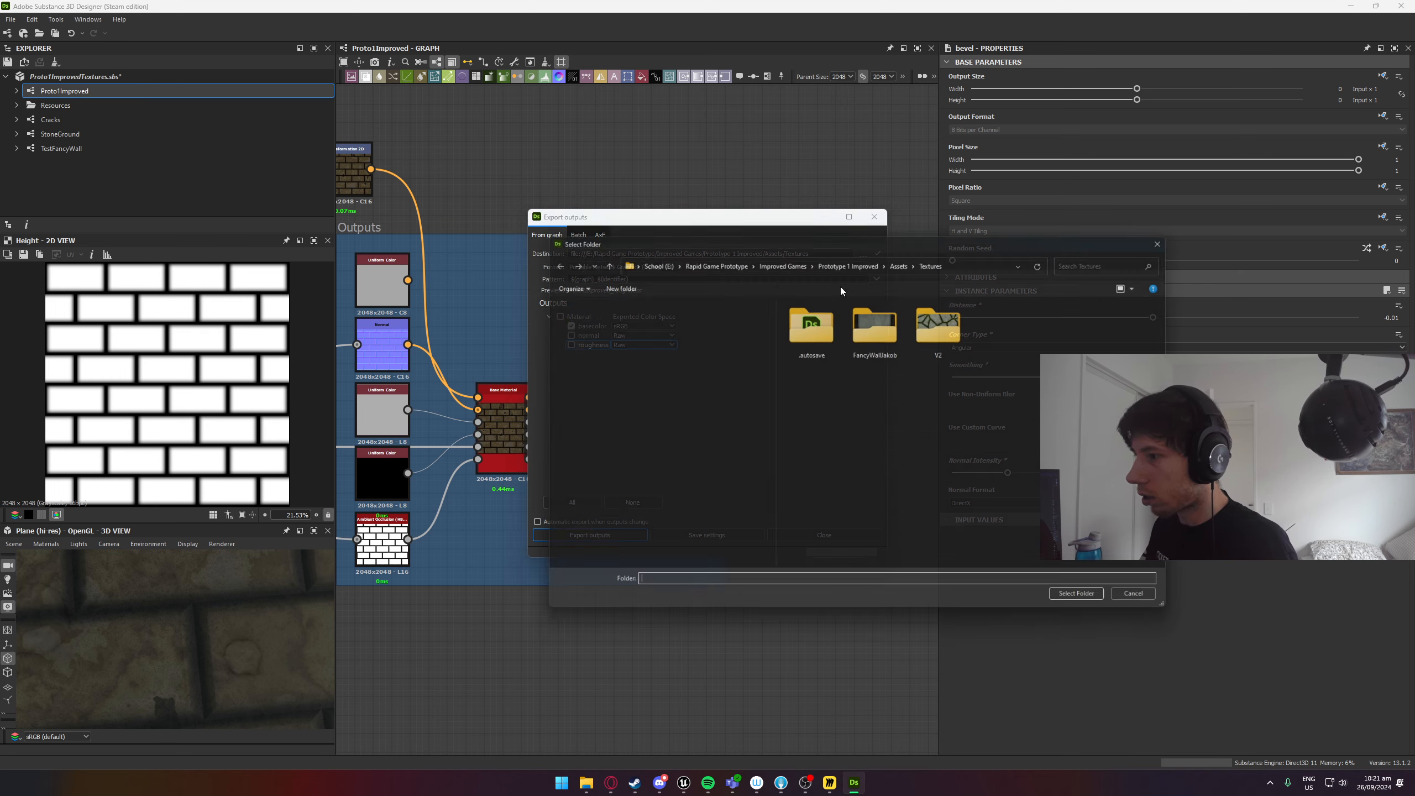
{"action": "left_click", "coordinate": [611, 282]}
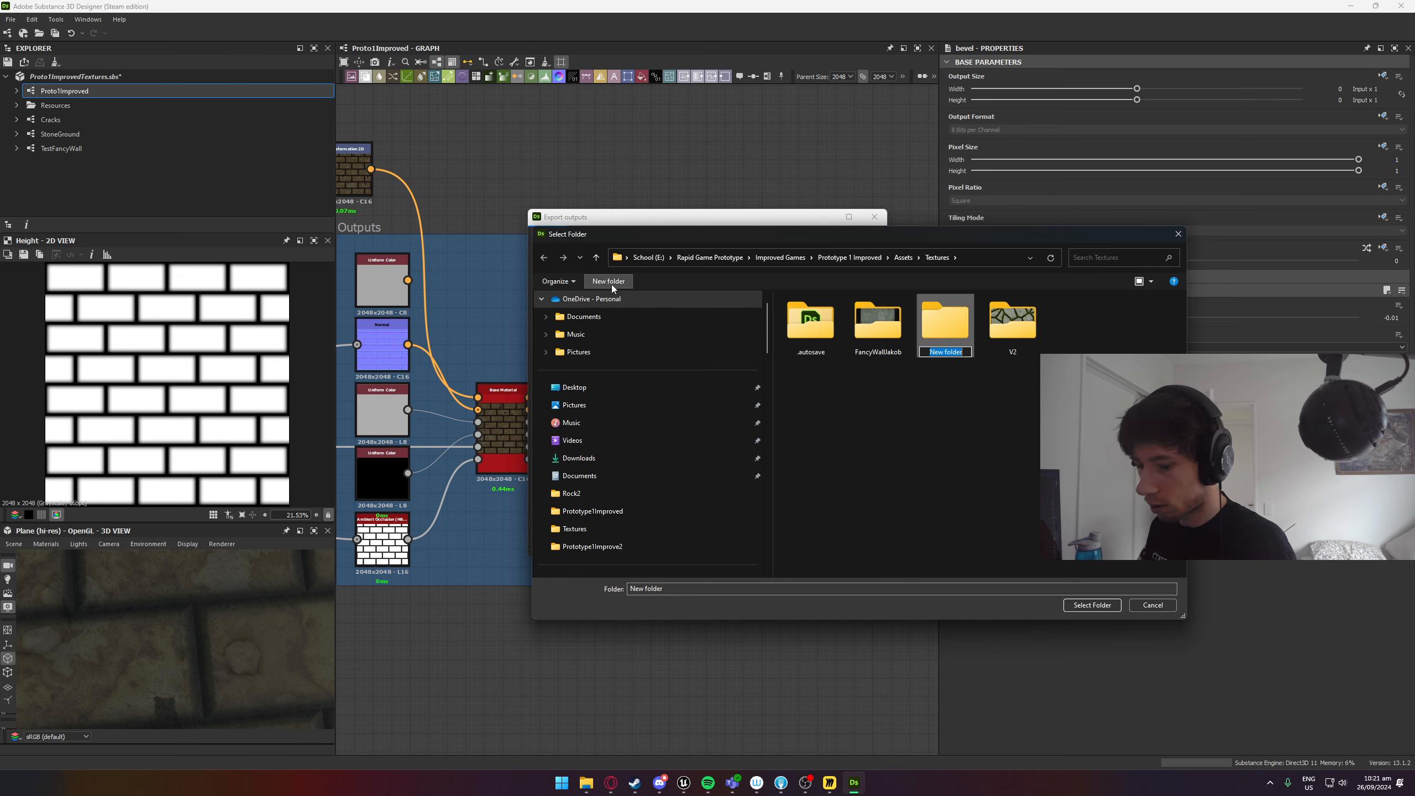
{"action": "type", "text": "tets"}
{"action": "key", "text": "Return"}
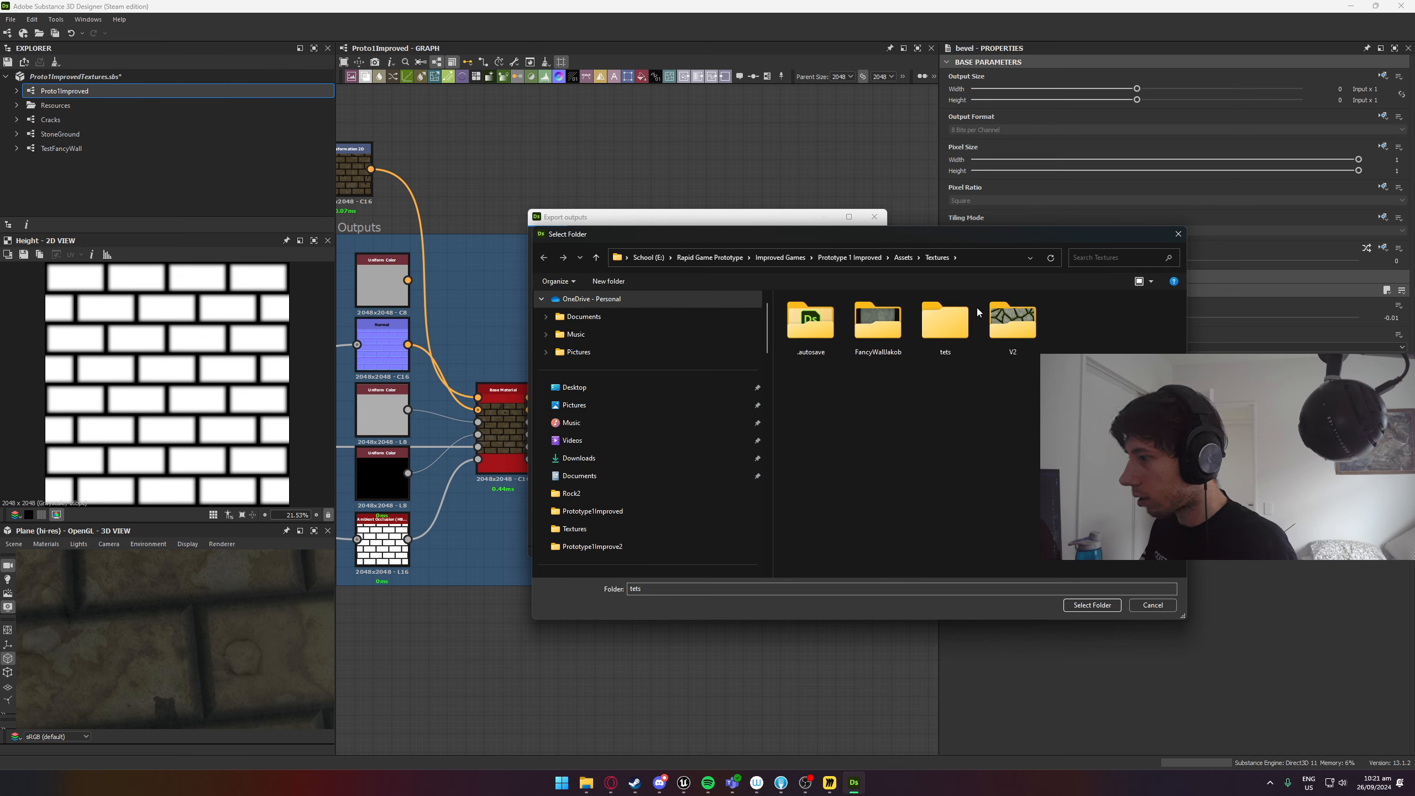
{"action": "double_click", "coordinate": [945, 323]}
{"action": "left_click", "coordinate": [1087, 606]}
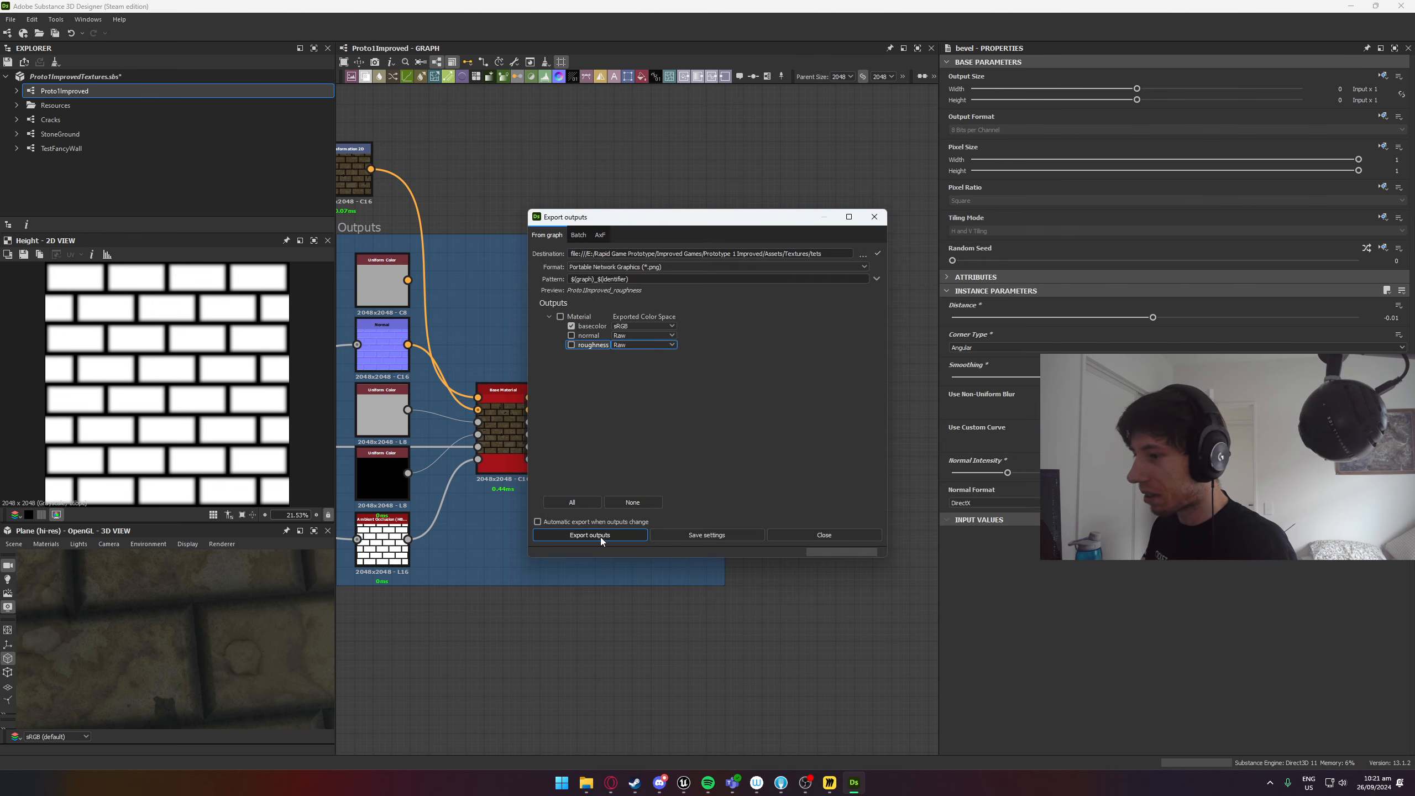
Launch Affinity Photo 2, and close the Export outputs dialog in Substance 3D Designer.
{"action": "key", "text": "super"}
{"action": "type", "text": "affinity Photo 2"}
{"action": "key", "text": "Return"}
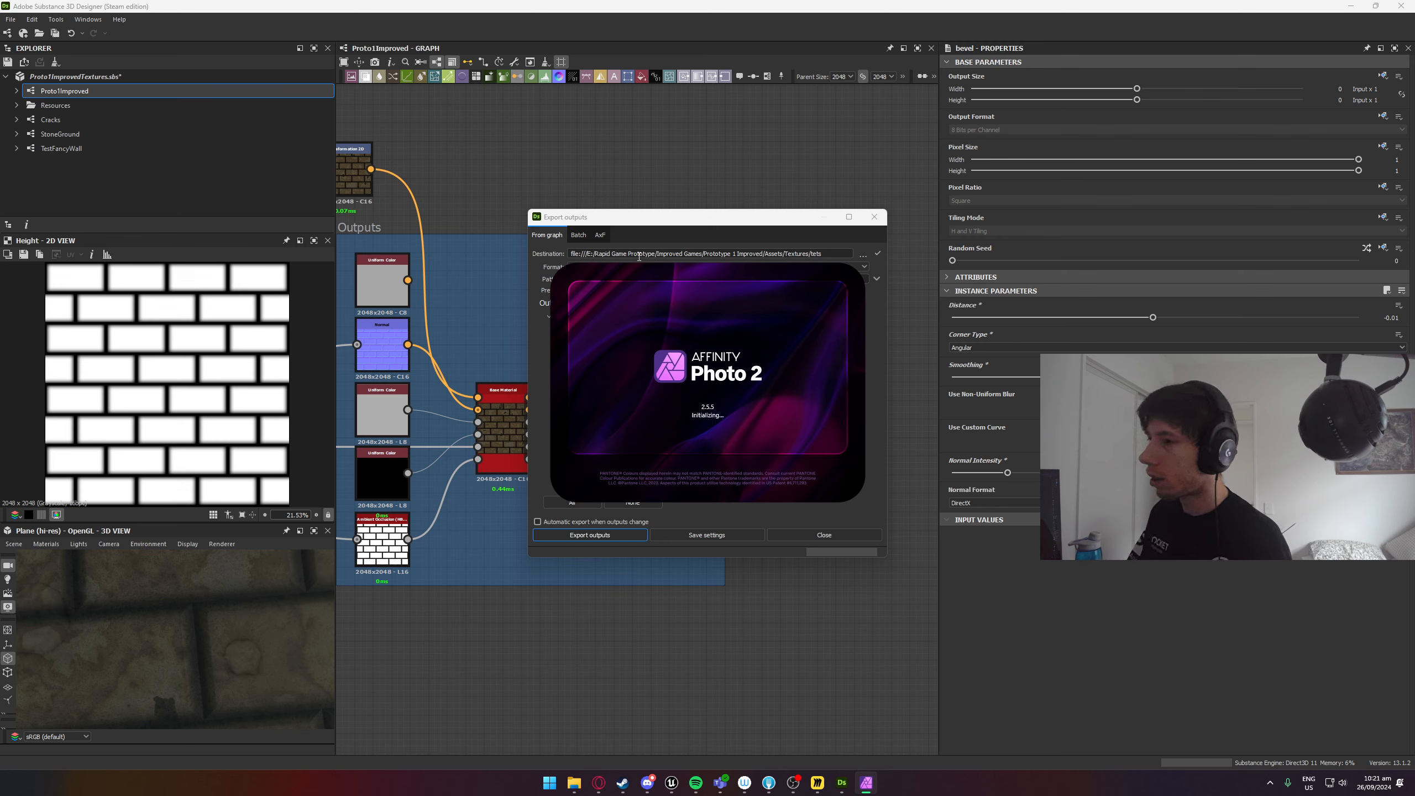
{"action": "left_click", "coordinate": [626, 211]}
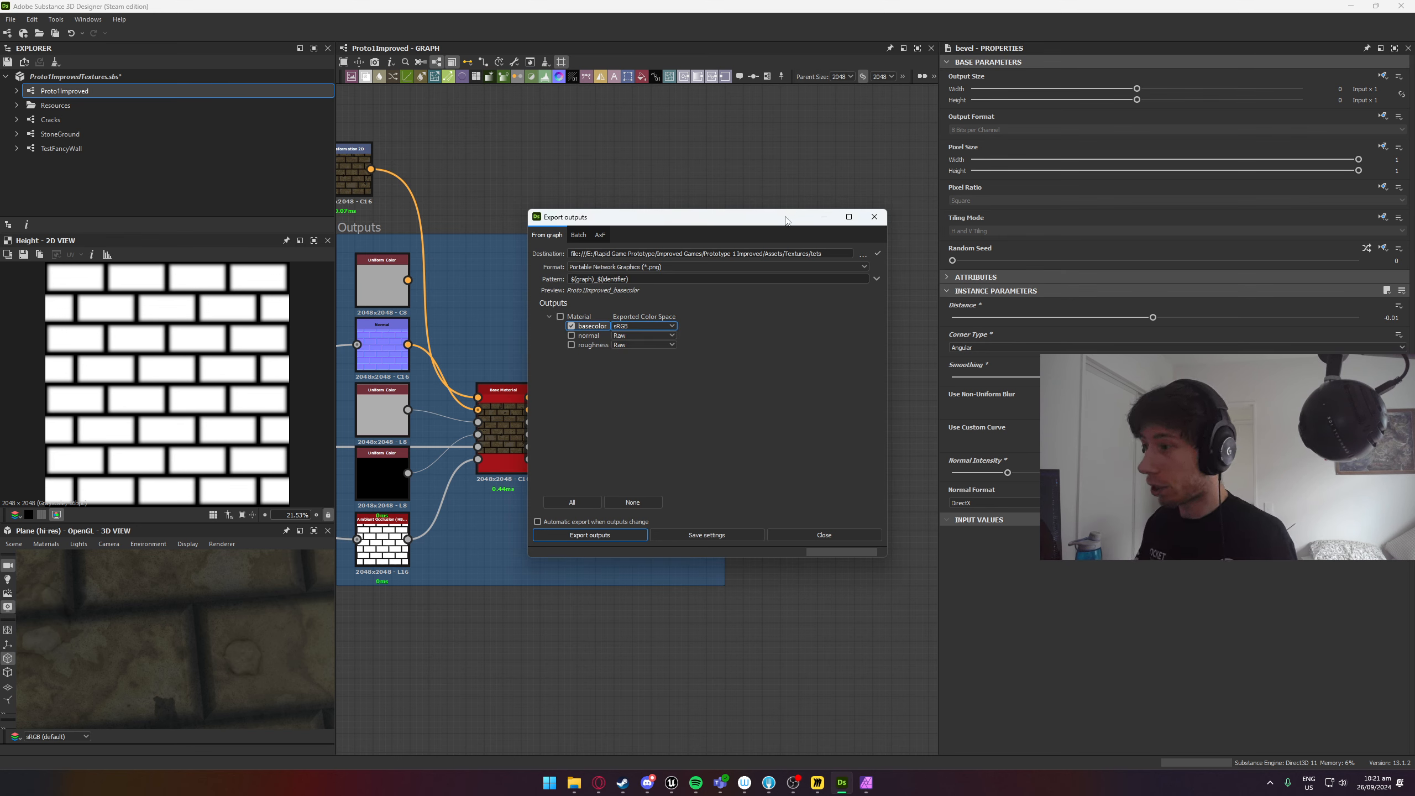
{"action": "left_click", "coordinate": [594, 345]}
{"action": "left_click", "coordinate": [813, 535]}
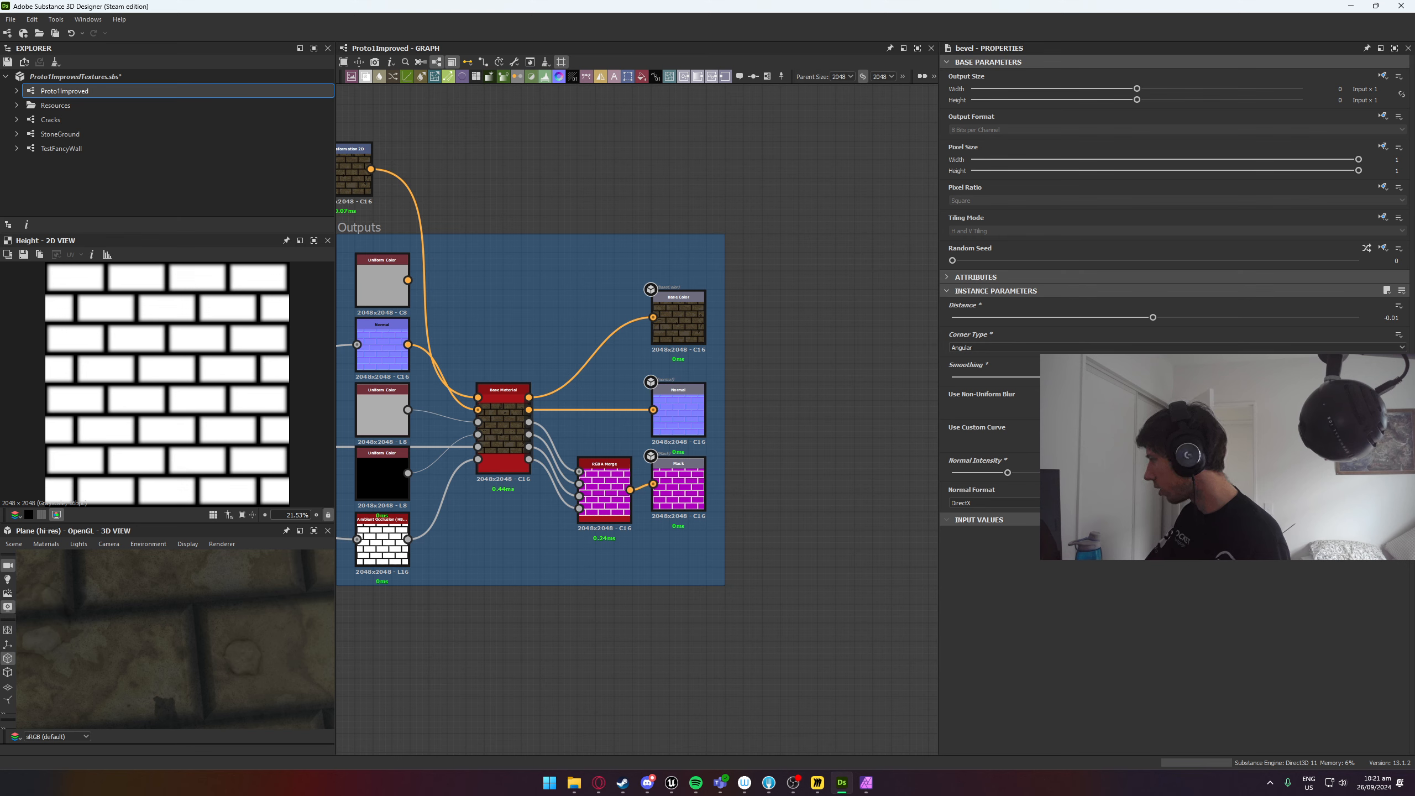
Switch to Affinity Photo 2 and open the PNG export settings of Proto1Improved_basecolor.png, with the width open for editing.
{"action": "key", "text": "alt+Tab"}
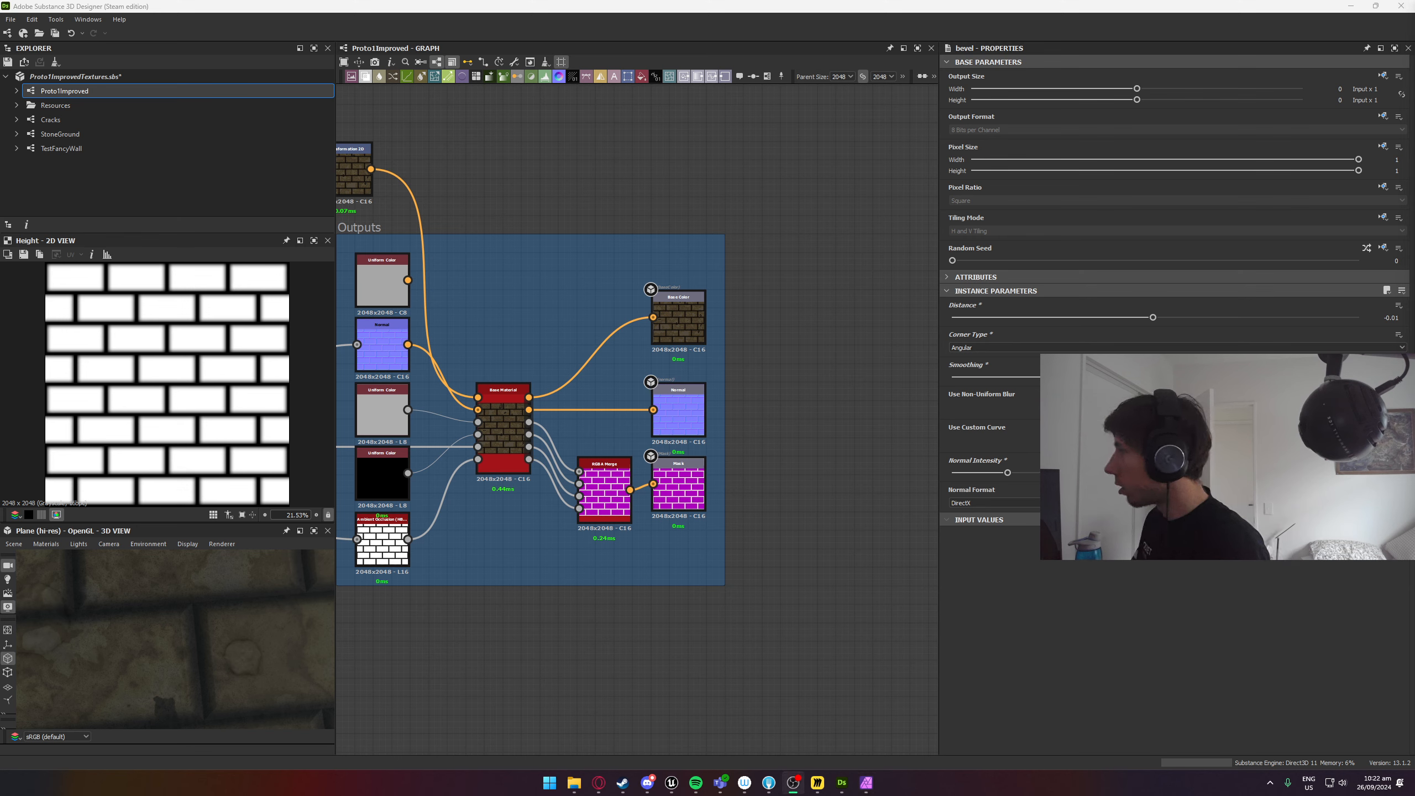
{"action": "key", "text": "alt+Tab"}
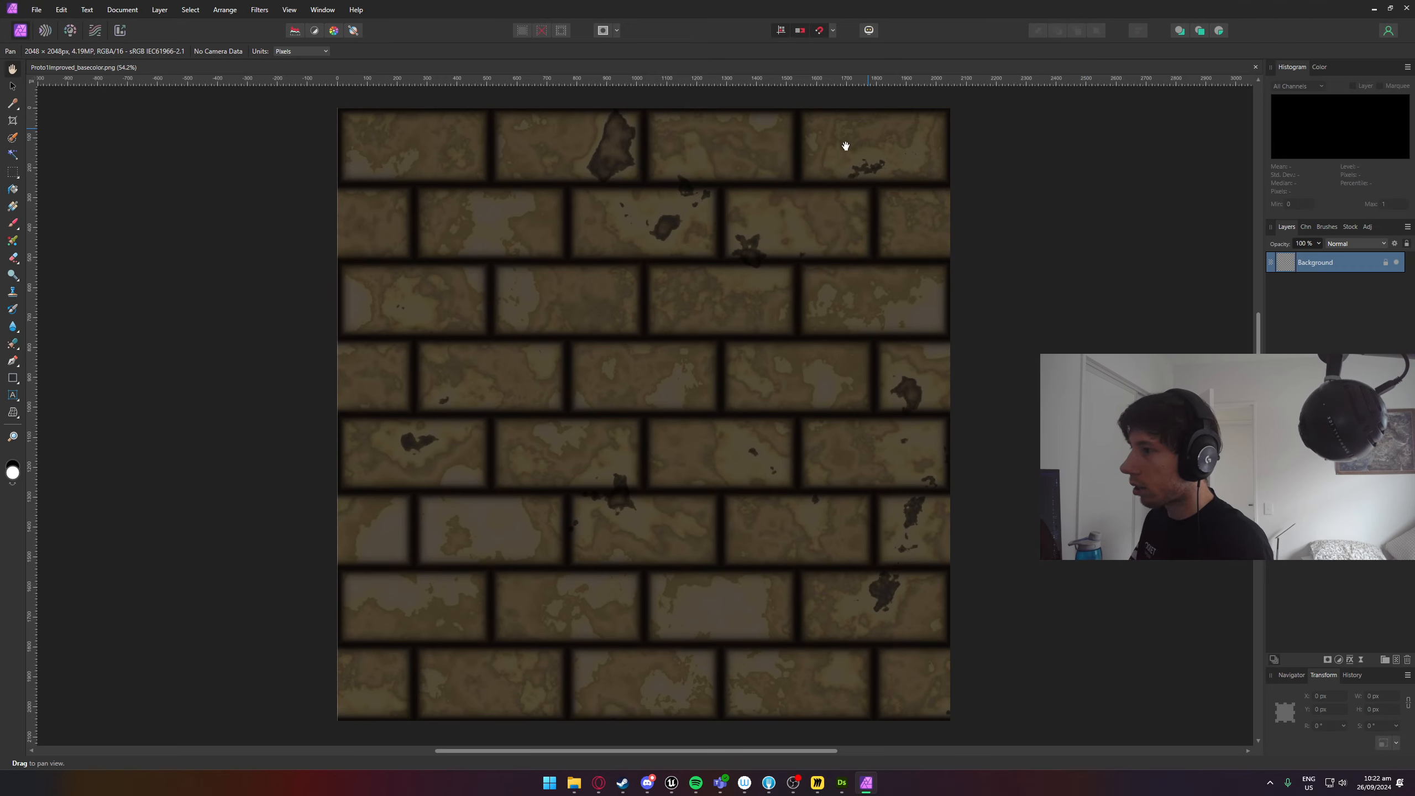
{"action": "left_click", "coordinate": [33, 11]}
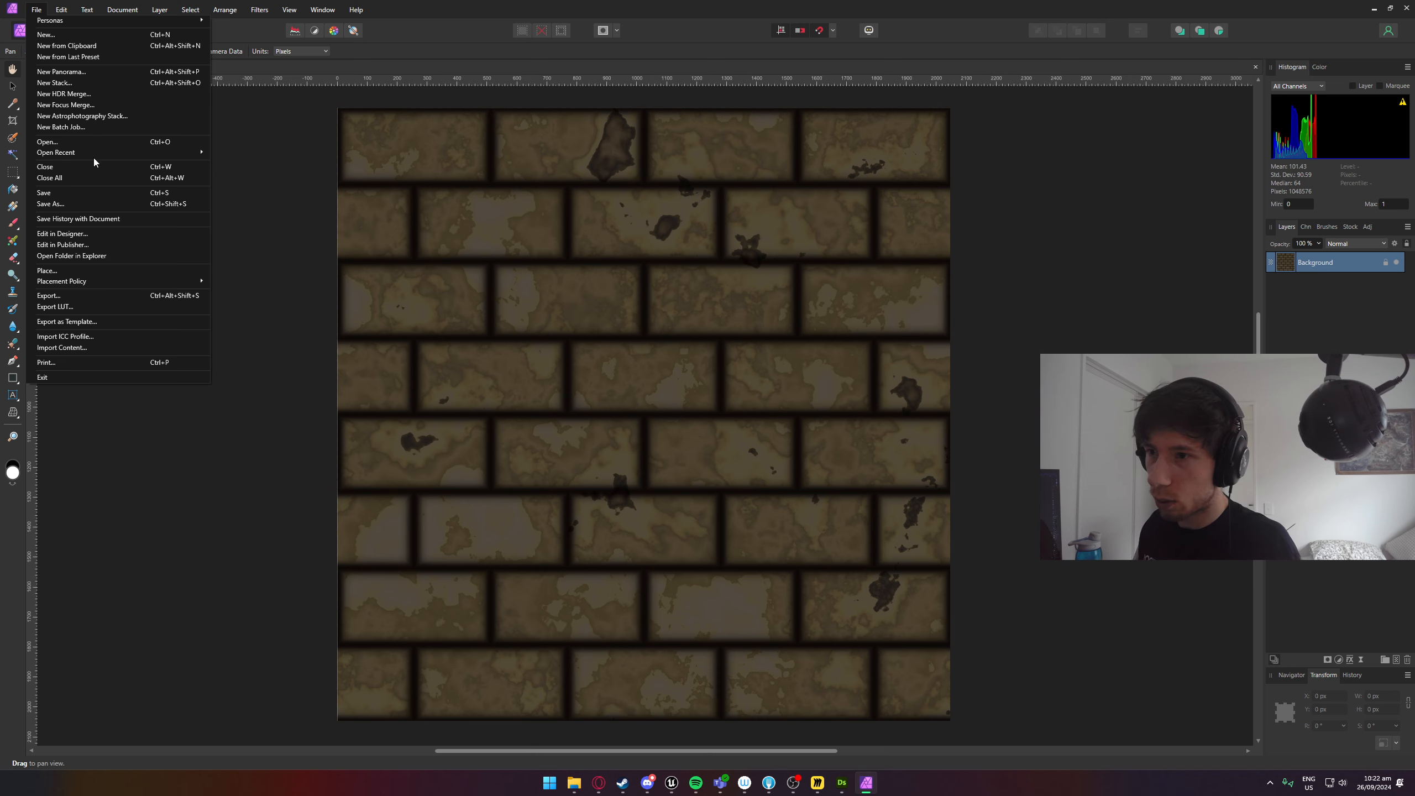
{"action": "left_click", "coordinate": [110, 296]}
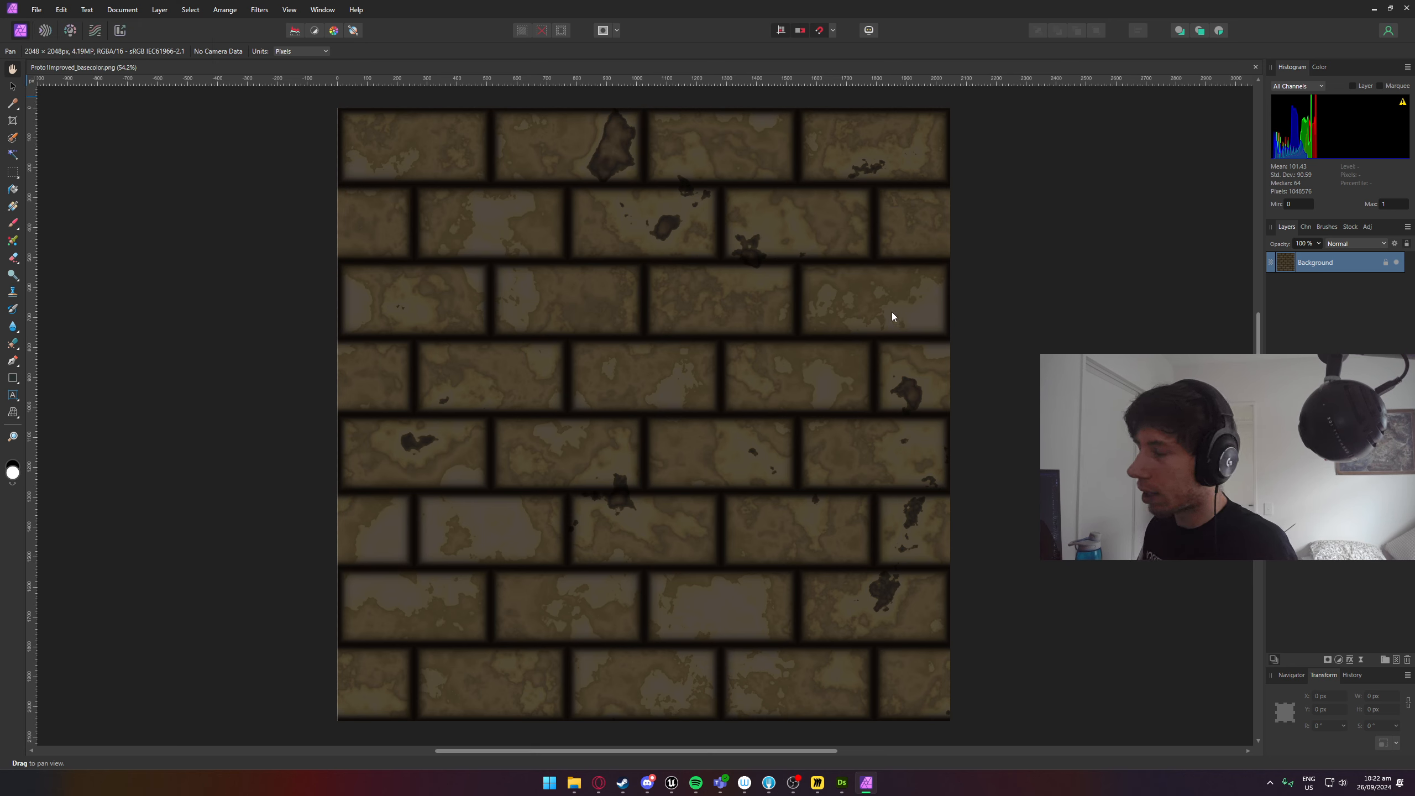
{"action": "left_click_drag", "start_coordinate": [549, 234], "coordinate": [691, 277]}
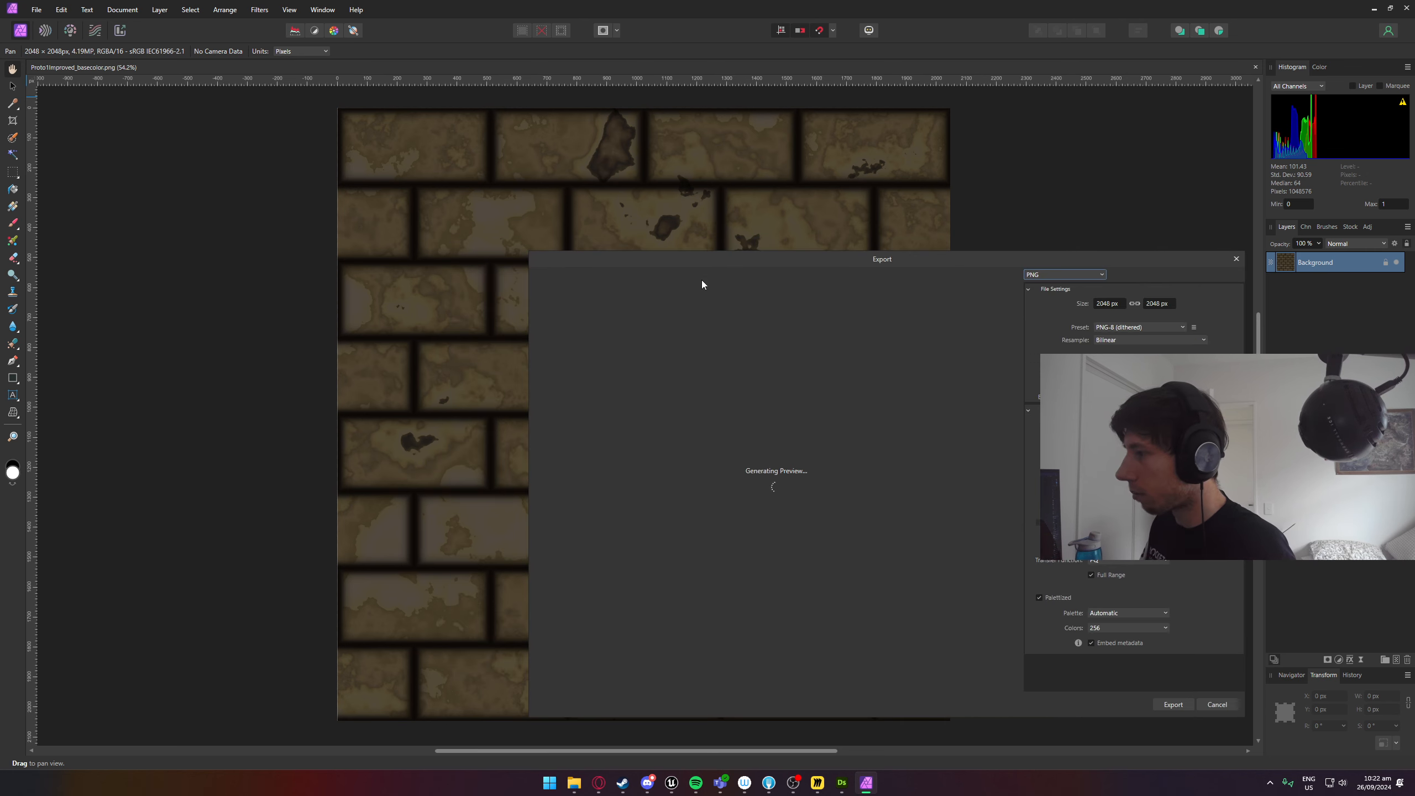
{"action": "left_click", "coordinate": [1110, 305]}
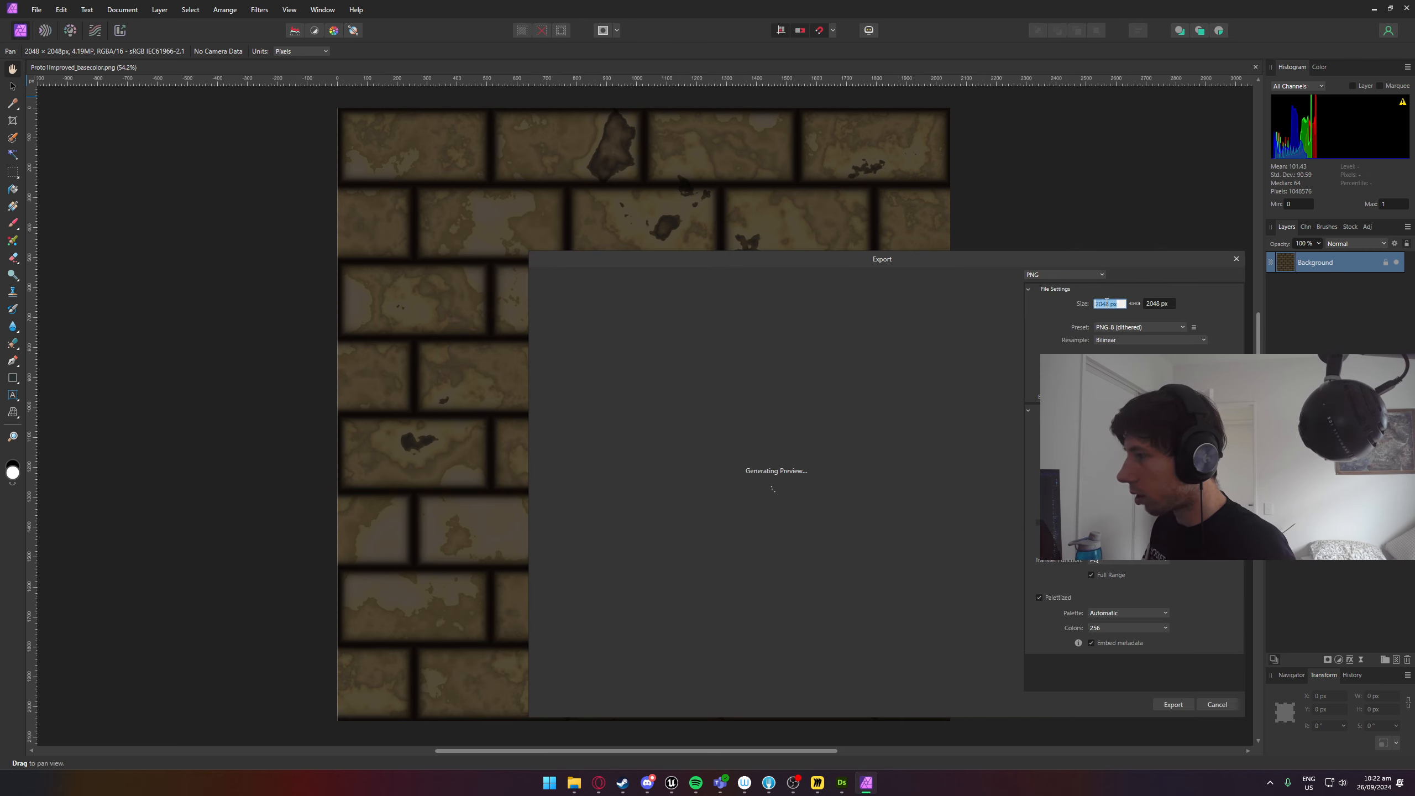